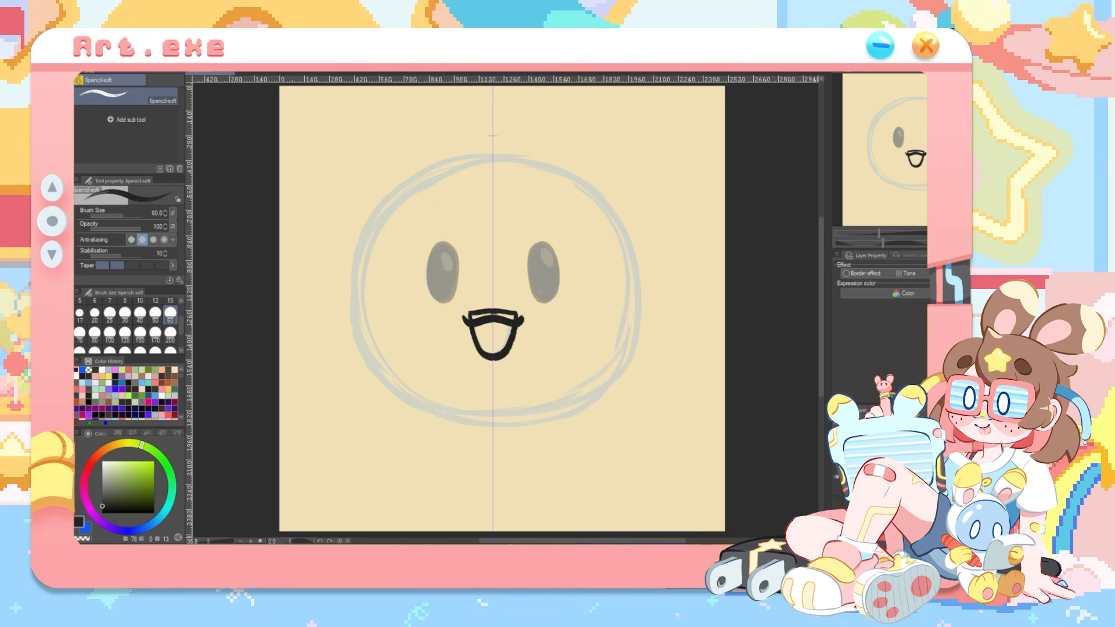
Ink the open smiling mouth in black over the faded mouth sketch
{"action": "left_click_drag", "start_coordinate": [466, 319], "coordinate": [521, 320]}
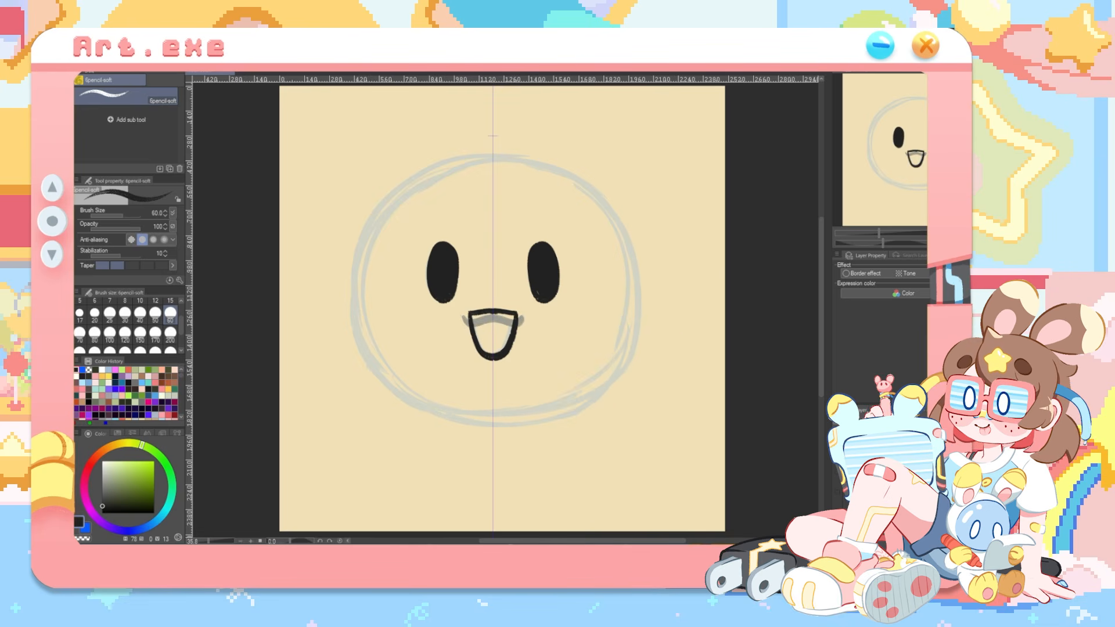
{"action": "mouse_move", "coordinate": [493, 310]}
{"action": "left_mouse_down"}
{"action": "mouse_move", "coordinate": [471, 312]}
{"action": "mouse_move", "coordinate": [492, 355]}
{"action": "left_mouse_up"}
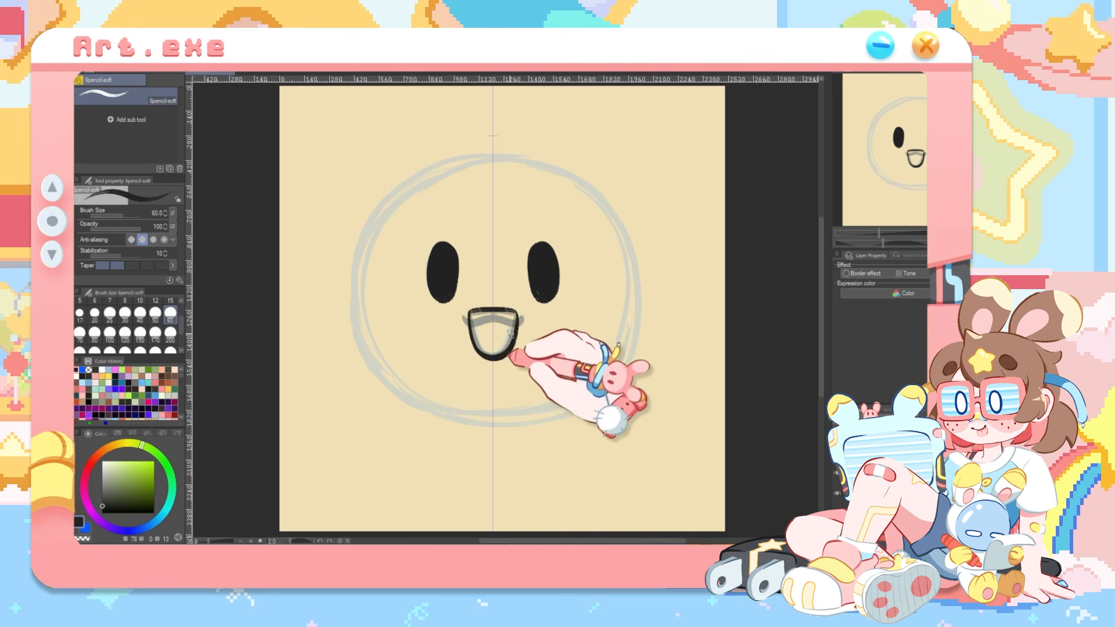
{"action": "key", "text": "ctrl+z"}
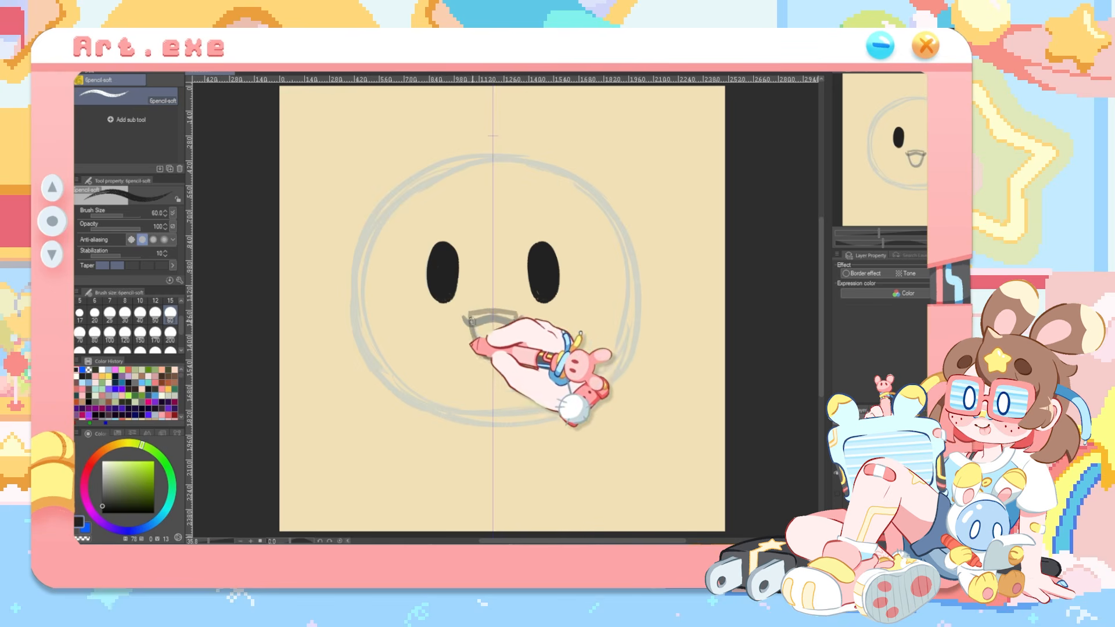
{"action": "left_click_drag", "start_coordinate": [469, 314], "coordinate": [492, 355]}
{"action": "left_click", "coordinate": [837, 473]}
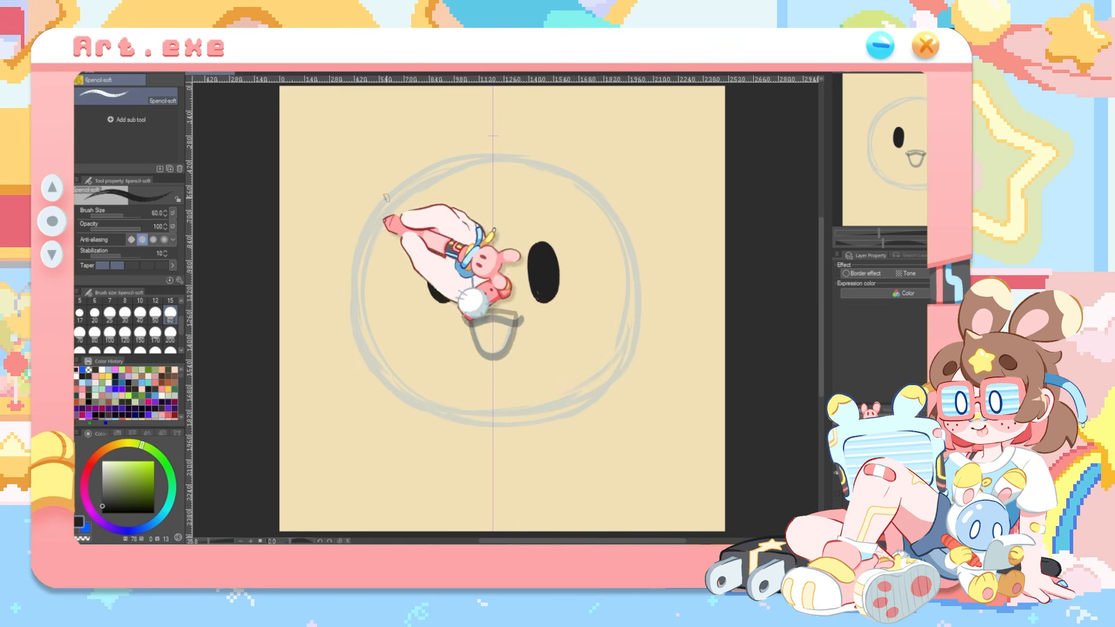
Ink the round body's outline in black along its left and upper-right edges, leaving gaps between the two arcs
{"action": "left_click_drag", "start_coordinate": [388, 199], "coordinate": [489, 424]}
{"action": "left_click_drag", "start_coordinate": [883, 244], "coordinate": [836, 244]}
{"action": "left_click_drag", "start_coordinate": [486, 467], "coordinate": [375, 297]}
{"action": "left_click", "coordinate": [340, 541]}
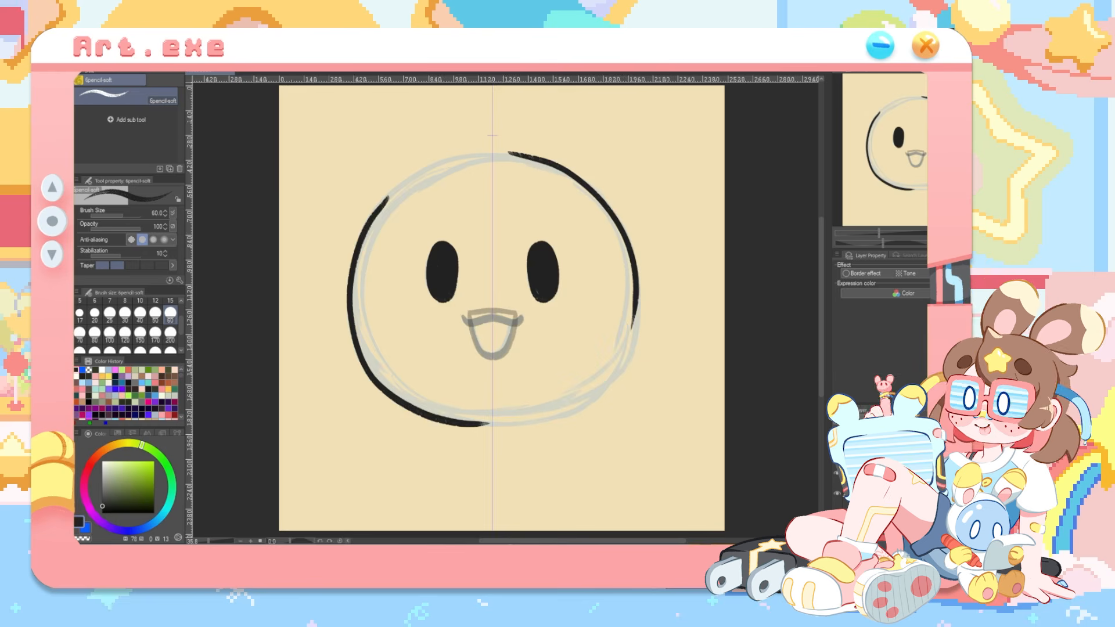
{"action": "key", "text": "ctrl+z"}
{"action": "left_click_drag", "start_coordinate": [880, 244], "coordinate": [835, 244]}
{"action": "mouse_move", "coordinate": [501, 465]}
{"action": "left_mouse_down"}
{"action": "mouse_move", "coordinate": [413, 429]}
{"action": "mouse_move", "coordinate": [375, 297]}
{"action": "mouse_move", "coordinate": [501, 468]}
{"action": "left_mouse_up"}
{"action": "key", "text": "ctrl+z"}
{"action": "key", "text": "ctrl+z"}
{"action": "left_click_drag", "start_coordinate": [378, 294], "coordinate": [500, 468]}
{"action": "left_click", "coordinate": [837, 493]}
{"action": "mouse_move", "coordinate": [894, 244]}
{"action": "left_mouse_down"}
{"action": "mouse_move", "coordinate": [872, 244]}
{"action": "mouse_move", "coordinate": [889, 243]}
{"action": "left_mouse_up"}
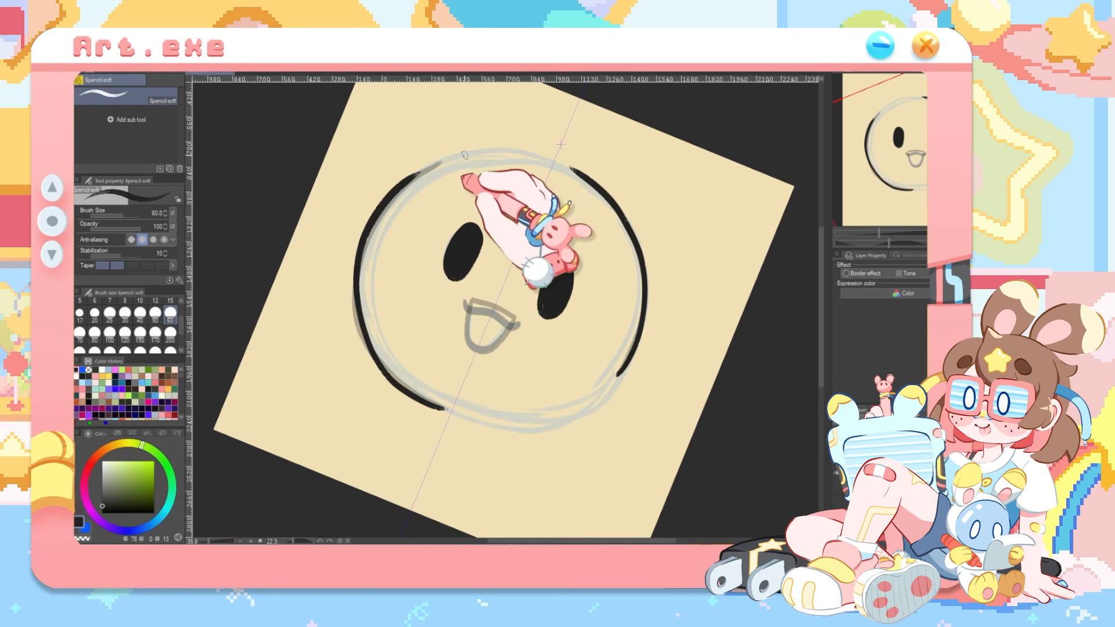
Try to redraw the outline's upper-left arc and undo the outline strokes
{"action": "key", "text": "ctrl+z"}
{"action": "mouse_move", "coordinate": [443, 161]}
{"action": "left_mouse_down"}
{"action": "mouse_move", "coordinate": [405, 188]}
{"action": "mouse_move", "coordinate": [428, 403]}
{"action": "left_mouse_up"}
{"action": "key", "text": "ctrl+z"}
{"action": "left_click", "coordinate": [339, 540]}
{"action": "key", "text": "ctrl+z"}
{"action": "key", "text": "ctrl+z"}
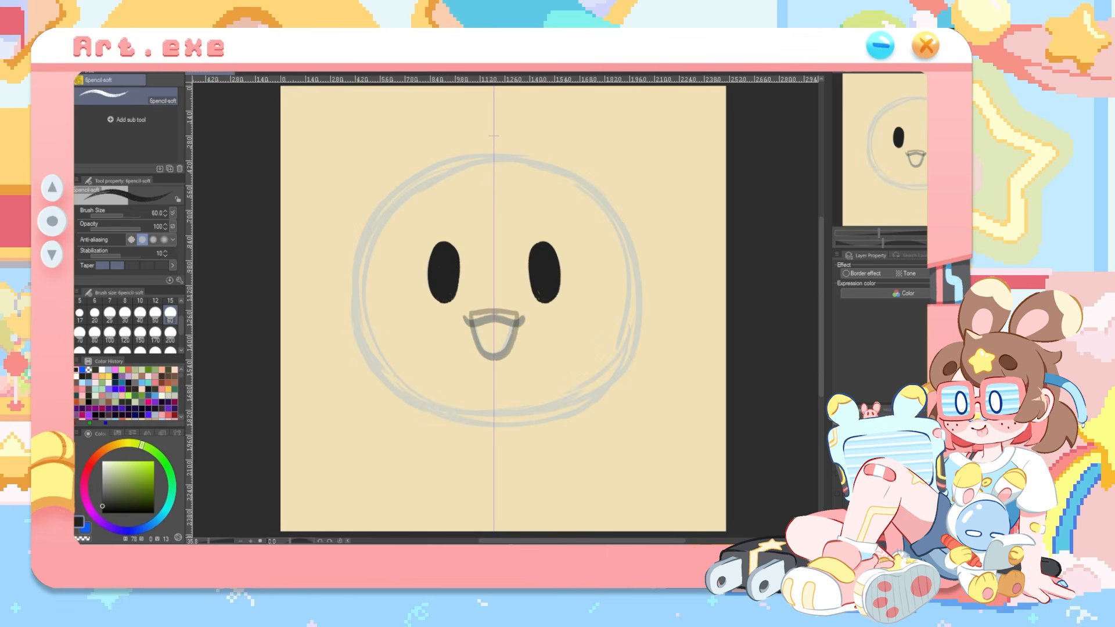
Trace the round body shape in light periwinkle blue and fill it with the same colour
{"action": "left_click", "coordinate": [109, 370]}
{"action": "left_click", "coordinate": [133, 530]}
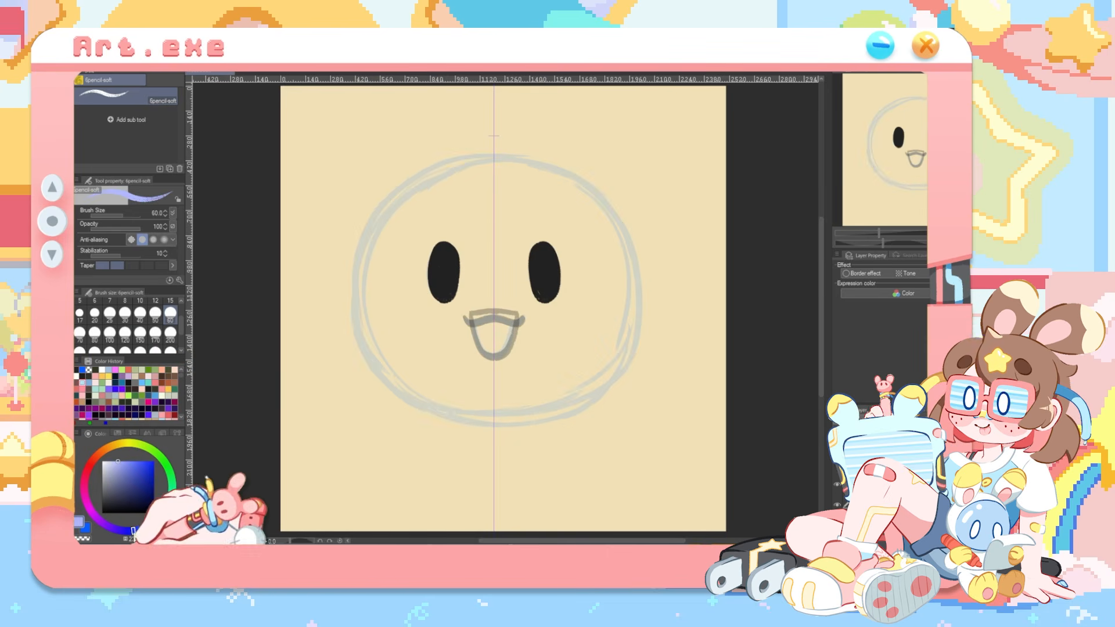
{"action": "mouse_move", "coordinate": [495, 159]}
{"action": "left_mouse_down"}
{"action": "mouse_move", "coordinate": [367, 231]}
{"action": "mouse_move", "coordinate": [490, 423]}
{"action": "left_mouse_up"}
{"action": "key", "text": "ctrl+z"}
{"action": "key", "text": "ctrl+z"}
{"action": "mouse_move", "coordinate": [495, 156]}
{"action": "left_mouse_down"}
{"action": "mouse_move", "coordinate": [364, 349]}
{"action": "mouse_move", "coordinate": [493, 423]}
{"action": "left_mouse_up"}
{"action": "key", "text": "g"}
{"action": "left_click", "coordinate": [489, 364]}
Trim the excess paint along the body's upper-left edge using the transparent colour
{"action": "key", "text": "p"}
{"action": "left_click", "coordinate": [876, 243]}
{"action": "key", "text": "c"}
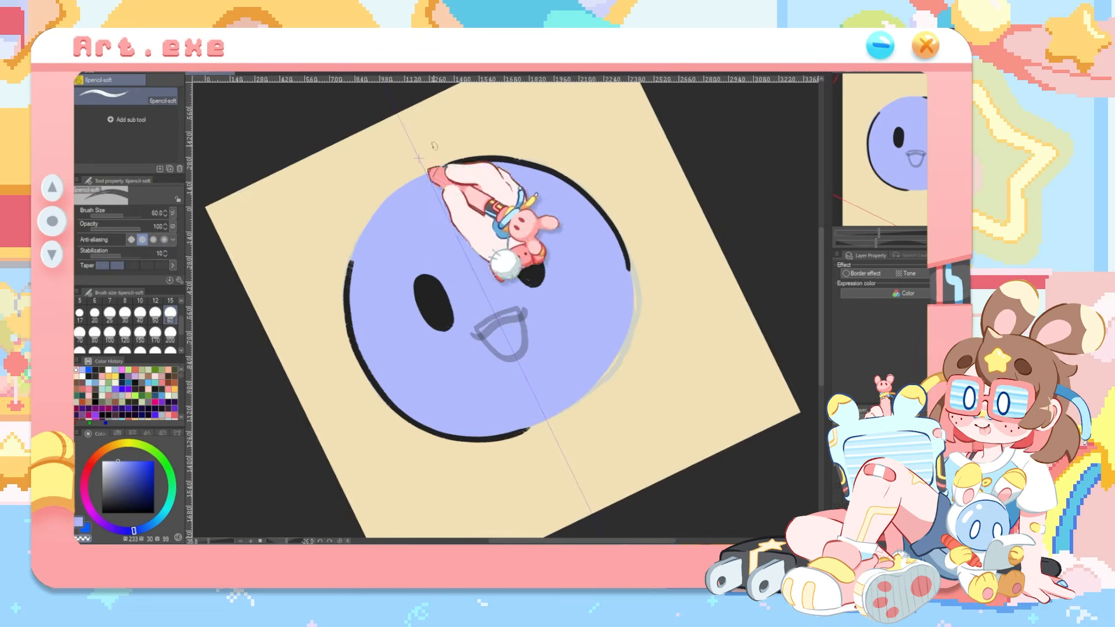
{"action": "left_click_drag", "start_coordinate": [353, 259], "coordinate": [419, 132]}
{"action": "key", "text": "ctrl+at"}
Draw a large oval highlight on the body's upper right in a paler blue and fill it
{"action": "left_click", "coordinate": [110, 461]}
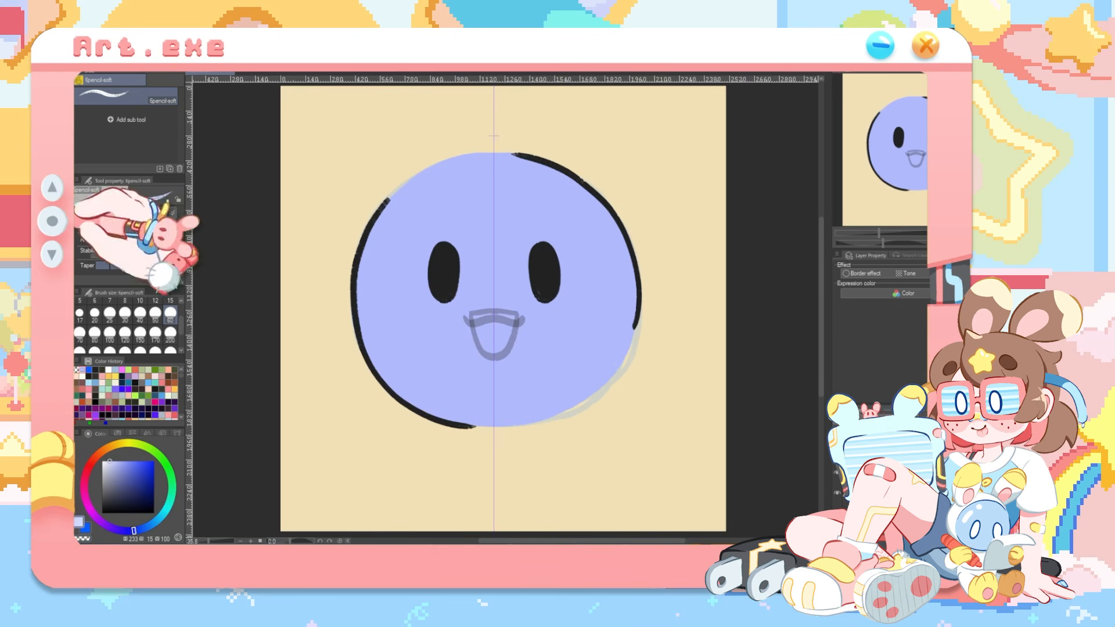
{"action": "left_click_drag", "start_coordinate": [526, 161], "coordinate": [624, 264]}
{"action": "key", "text": "g"}
{"action": "left_click", "coordinate": [580, 226]}
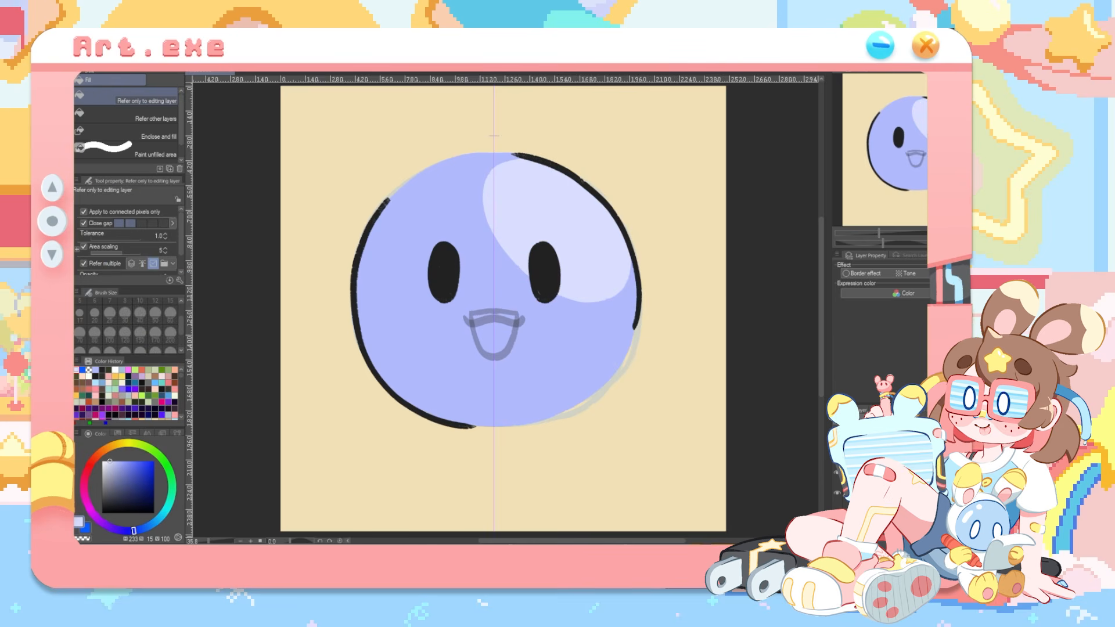
{"action": "key", "text": "ctrl+z"}
{"action": "key", "text": "ctrl+z"}
{"action": "key", "text": "p"}
{"action": "left_click_drag", "start_coordinate": [527, 158], "coordinate": [635, 284]}
{"action": "left_click", "coordinate": [67, 256]}
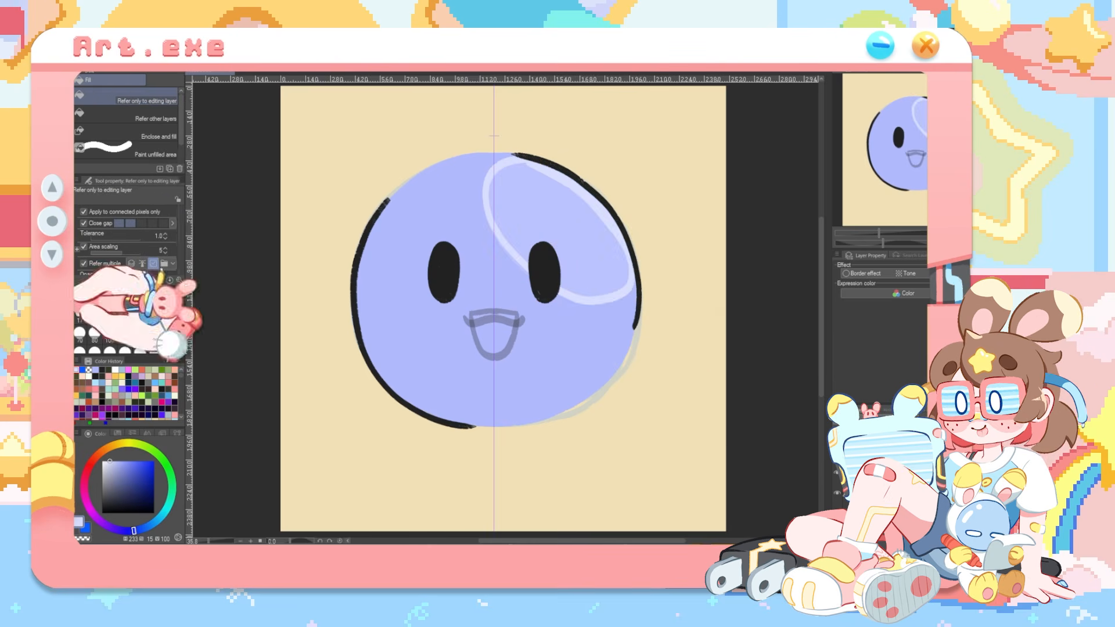
{"action": "left_click", "coordinate": [579, 227]}
Rework and refill the highlight beside the right eye, and lower its opacity
{"action": "left_click", "coordinate": [838, 482]}
{"action": "left_click", "coordinate": [68, 157]}
{"action": "left_click_drag", "start_coordinate": [596, 202], "coordinate": [627, 245]}
{"action": "left_click_drag", "start_coordinate": [926, 420], "coordinate": [899, 420]}
{"action": "mouse_move", "coordinate": [506, 247]}
{"action": "left_mouse_down"}
{"action": "mouse_move", "coordinate": [595, 194]}
{"action": "mouse_move", "coordinate": [557, 295]}
{"action": "left_mouse_up"}
{"action": "key", "text": "g"}
{"action": "left_click", "coordinate": [591, 264]}
{"action": "left_click", "coordinate": [838, 482]}
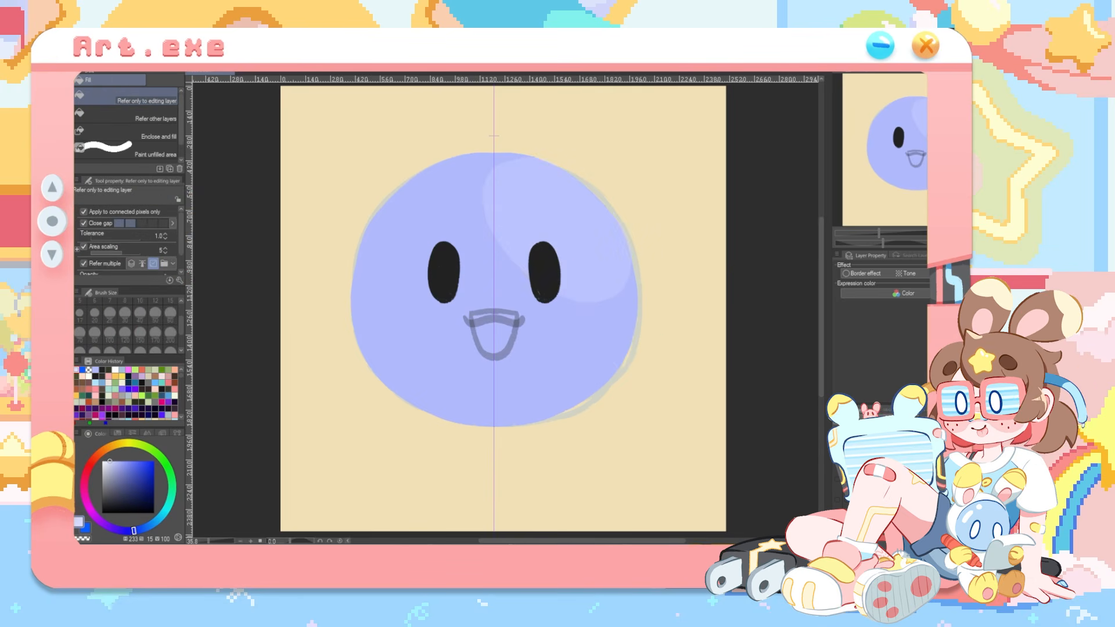
Choose a dark slate blue and recolour the black eyes with it, using a size 200 brush
{"action": "left_click", "coordinate": [837, 481]}
{"action": "left_click", "coordinate": [112, 492]}
{"action": "left_click", "coordinate": [67, 157]}
{"action": "mouse_move", "coordinate": [444, 256]}
{"action": "left_mouse_down"}
{"action": "mouse_move", "coordinate": [443, 287]}
{"action": "mouse_move", "coordinate": [459, 236]}
{"action": "left_mouse_up"}
{"action": "key", "text": "ctrl+z"}
{"action": "key", "text": "ctrl+z"}
{"action": "left_click", "coordinate": [838, 493]}
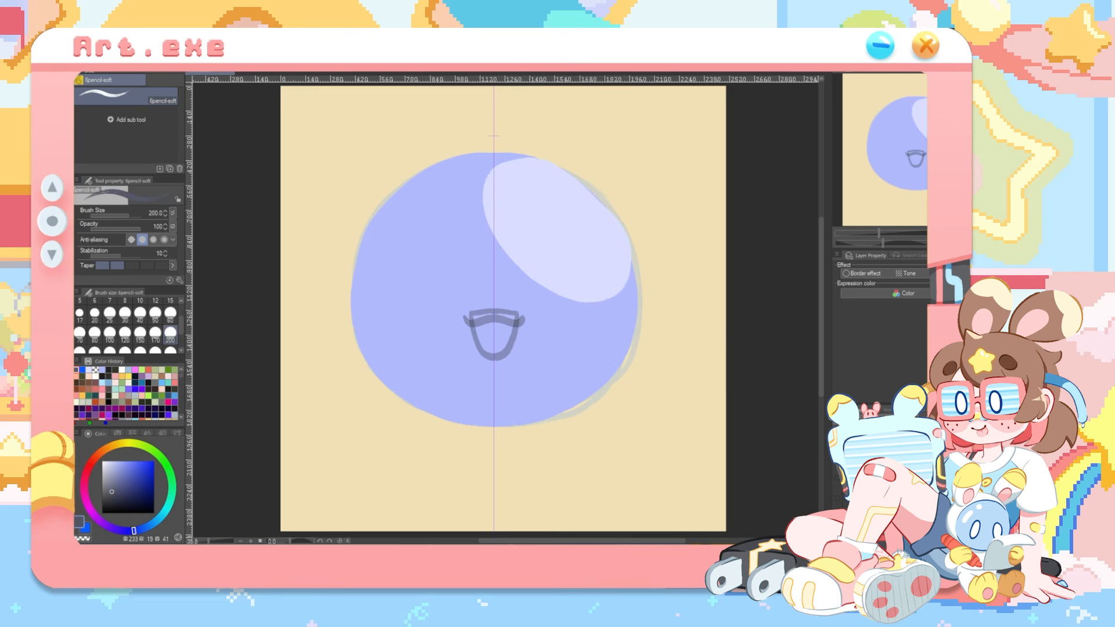
Recolour the mouth line art dark slate blue
{"action": "left_click_drag", "start_coordinate": [466, 317], "coordinate": [494, 318]}
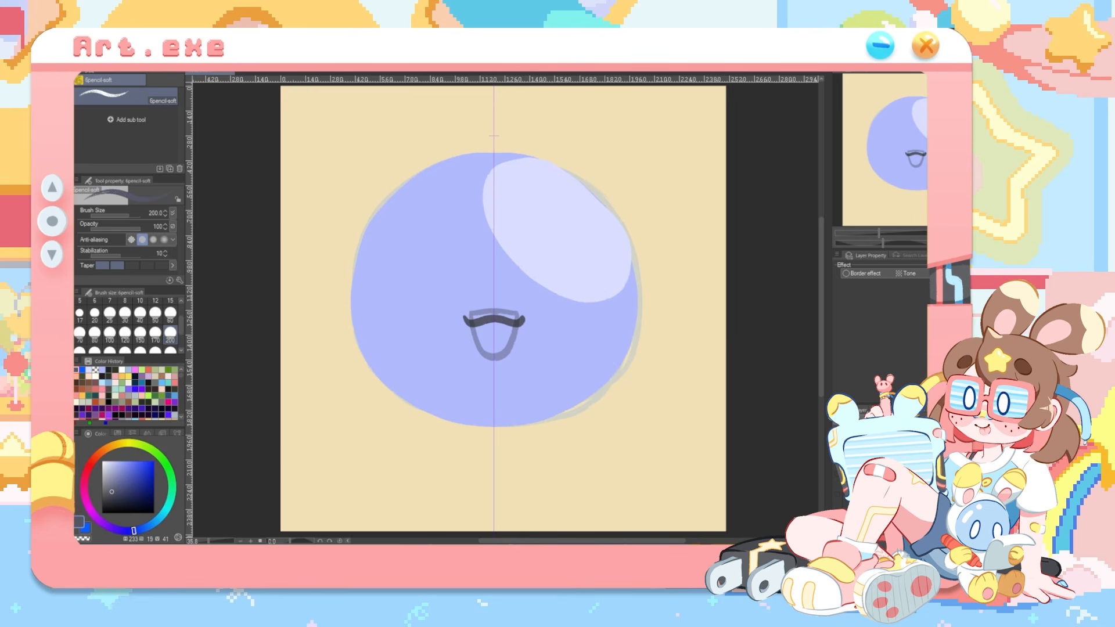
{"action": "left_click", "coordinate": [860, 473]}
{"action": "left_click_drag", "start_coordinate": [465, 317], "coordinate": [538, 348]}
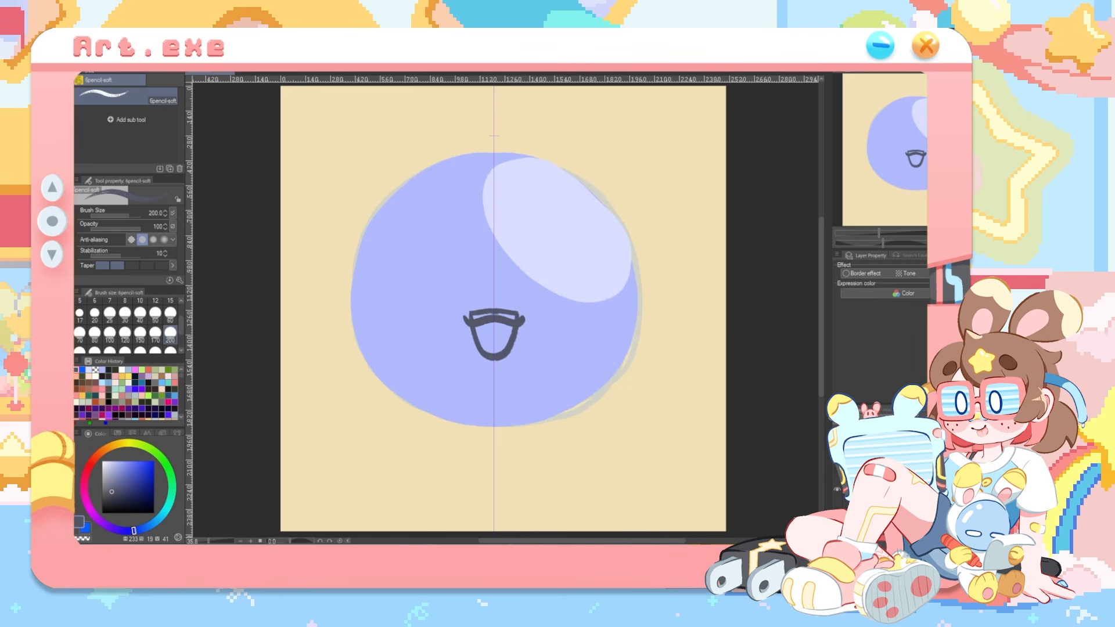
{"action": "mouse_move", "coordinate": [470, 314]}
{"action": "left_mouse_down"}
{"action": "mouse_move", "coordinate": [473, 326]}
{"action": "mouse_move", "coordinate": [520, 317]}
{"action": "mouse_move", "coordinate": [494, 359]}
{"action": "mouse_move", "coordinate": [495, 320]}
{"action": "left_mouse_up"}
{"action": "key", "text": "ctrl+z"}
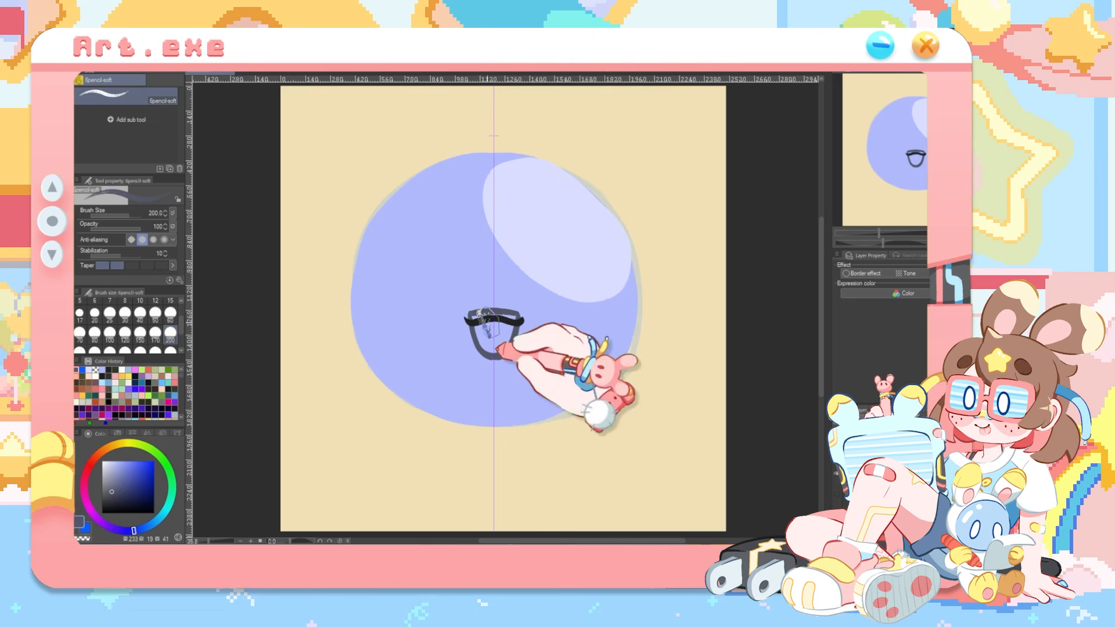
Recolour the body's left and upper-right outline arcs dark slate blue
{"action": "left_click_drag", "start_coordinate": [510, 154], "coordinate": [635, 330]}
{"action": "left_click_drag", "start_coordinate": [389, 198], "coordinate": [489, 426]}
{"action": "left_click_drag", "start_coordinate": [510, 155], "coordinate": [636, 329]}
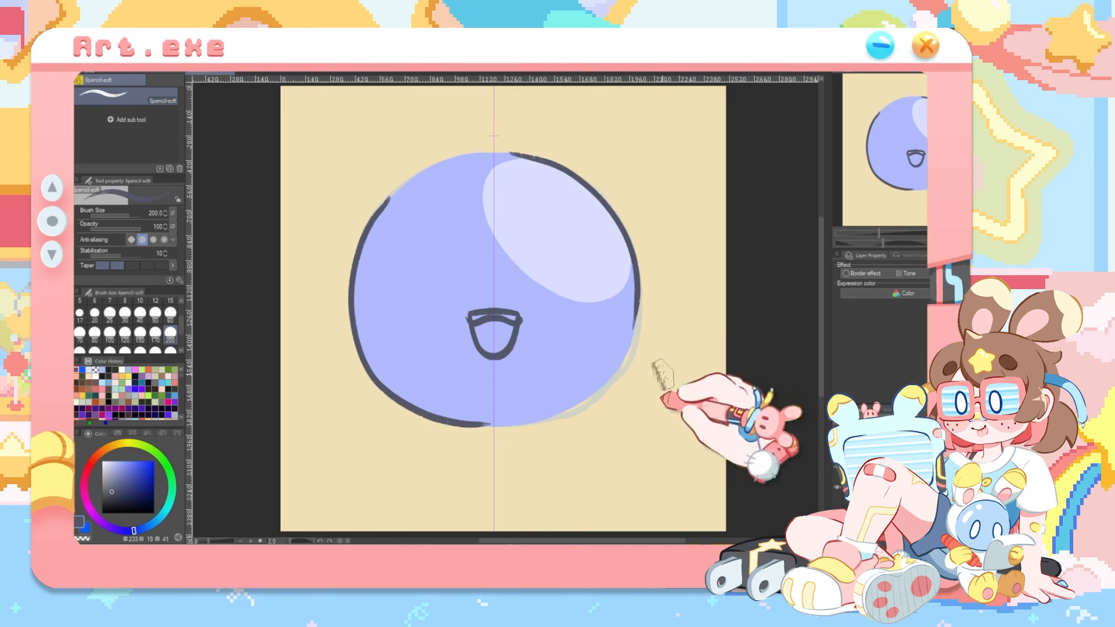
{"action": "left_click_drag", "start_coordinate": [390, 198], "coordinate": [479, 426]}
{"action": "mouse_move", "coordinate": [506, 155]}
{"action": "left_mouse_down"}
{"action": "mouse_move", "coordinate": [580, 176]}
{"action": "mouse_move", "coordinate": [624, 375]}
{"action": "left_mouse_up"}
{"action": "left_click", "coordinate": [837, 493]}
{"action": "mouse_move", "coordinate": [388, 199]}
{"action": "left_mouse_down"}
{"action": "mouse_move", "coordinate": [379, 374]}
{"action": "mouse_move", "coordinate": [476, 427]}
{"action": "left_mouse_up"}
{"action": "left_click_drag", "start_coordinate": [513, 154], "coordinate": [623, 378]}
Paint a small white oval highlight in the upper part of each eye with a size 50 brush
{"action": "left_click", "coordinate": [122, 370]}
{"action": "left_click", "coordinate": [156, 314]}
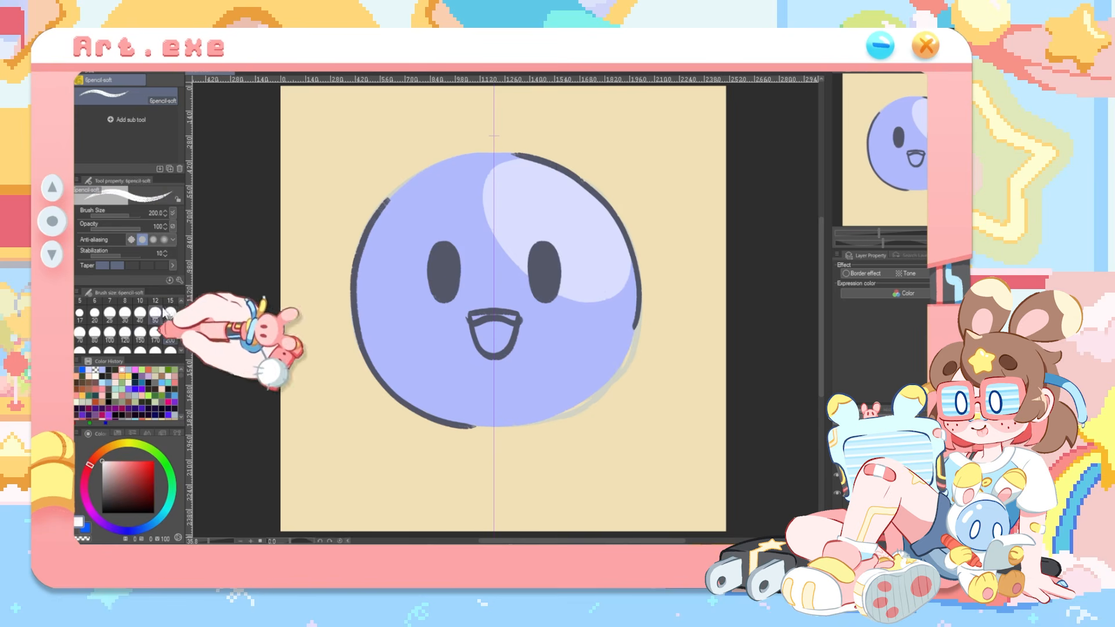
{"action": "left_click", "coordinate": [155, 315]}
{"action": "left_click_drag", "start_coordinate": [446, 250], "coordinate": [450, 266]}
{"action": "left_click_drag", "start_coordinate": [546, 250], "coordinate": [548, 262]}
{"action": "left_click_drag", "start_coordinate": [445, 251], "coordinate": [450, 266]}
{"action": "left_click_drag", "start_coordinate": [546, 251], "coordinate": [549, 262]}
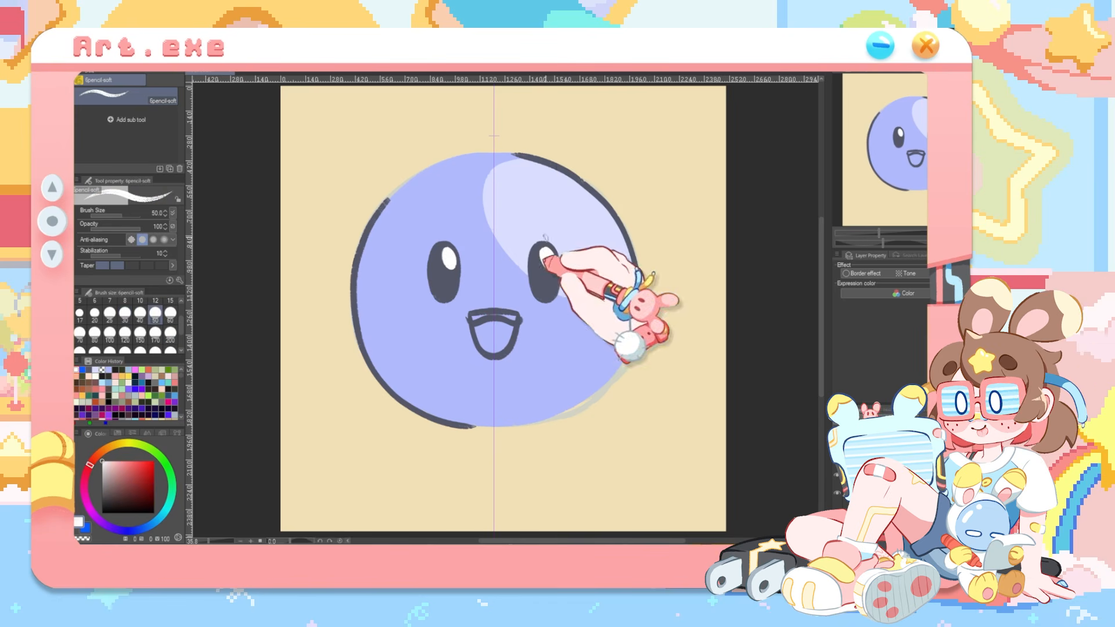
{"action": "key", "text": "ctrl+z"}
{"action": "key", "text": "ctrl+z"}
{"action": "left_click_drag", "start_coordinate": [446, 251], "coordinate": [451, 266]}
{"action": "left_click_drag", "start_coordinate": [545, 251], "coordinate": [550, 267]}
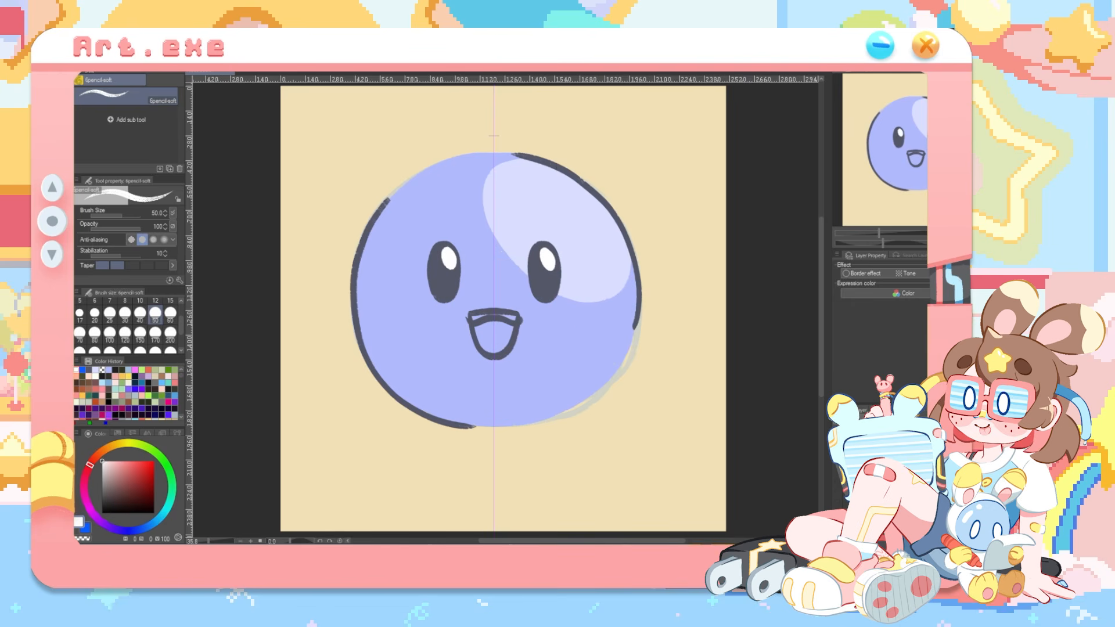
Clean up the mouth's upper line with the body colour and try a pale blue mouth interior
{"action": "left_click", "coordinate": [122, 372]}
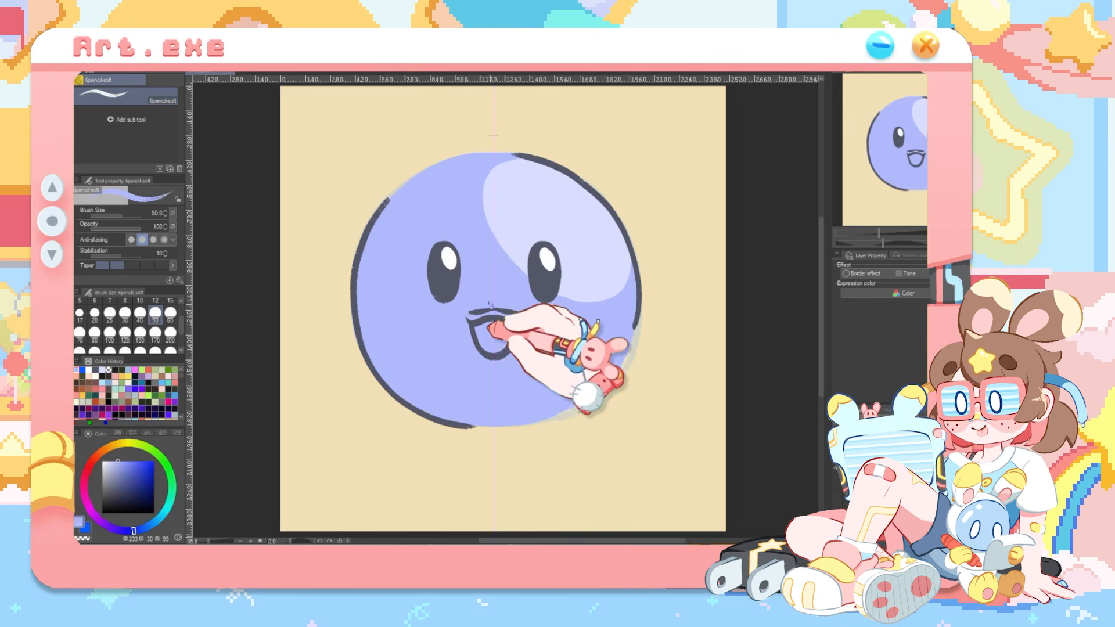
{"action": "left_click_drag", "start_coordinate": [490, 305], "coordinate": [471, 312]}
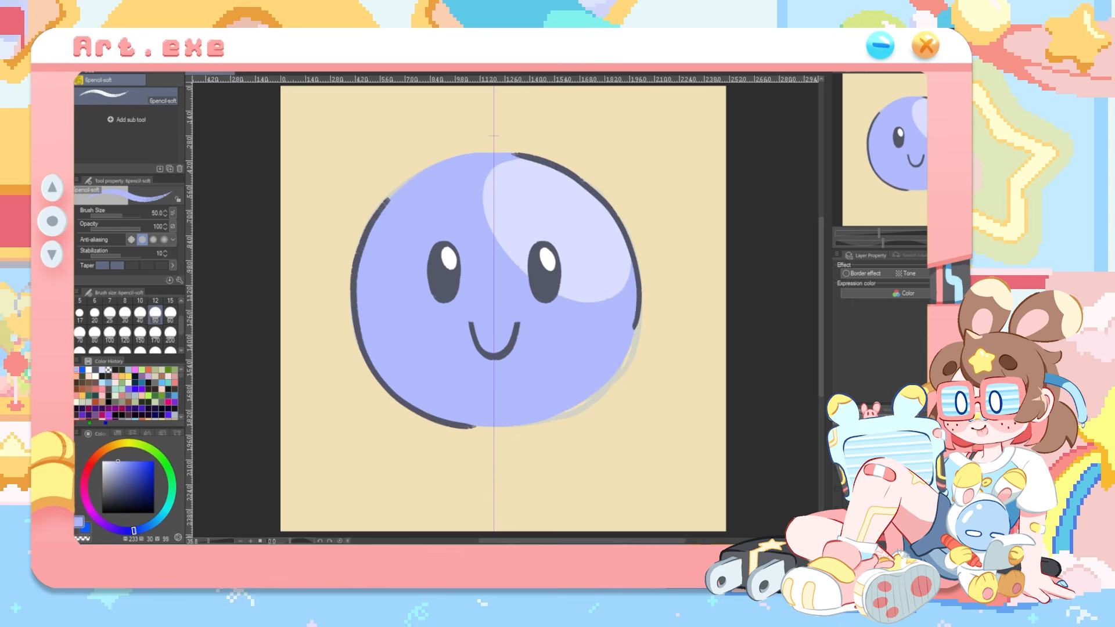
{"action": "left_click", "coordinate": [102, 370]}
{"action": "left_click_drag", "start_coordinate": [475, 324], "coordinate": [514, 323]}
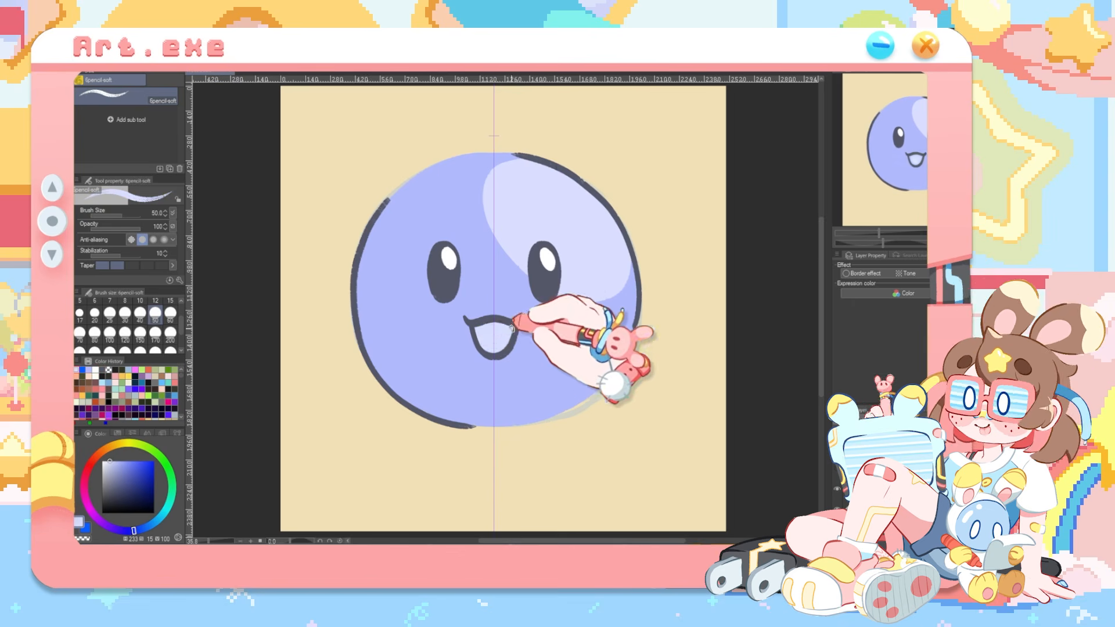
{"action": "key", "text": "ctrl+z"}
Draw the tongue's upper edge and fill the mouth interior above it with a darker shade of the body's blue
{"action": "left_click", "coordinate": [95, 370]}
{"action": "left_click", "coordinate": [111, 462]}
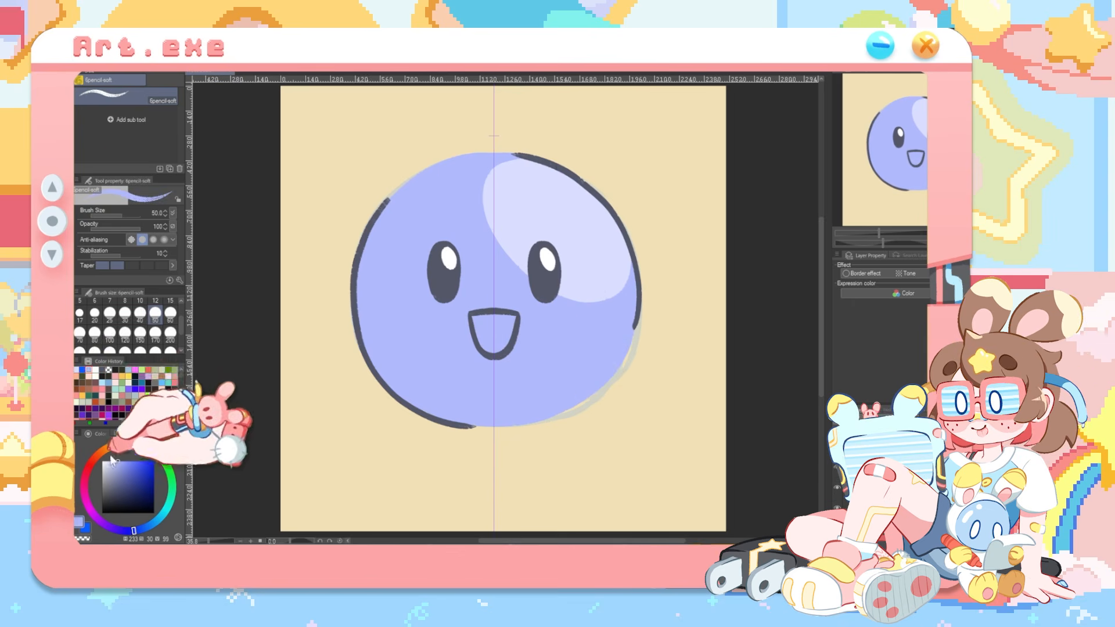
{"action": "left_click", "coordinate": [408, 289], "text": "alt"}
{"action": "left_click", "coordinate": [120, 474]}
{"action": "mouse_move", "coordinate": [476, 322]}
{"action": "left_mouse_down"}
{"action": "mouse_move", "coordinate": [494, 352]}
{"action": "mouse_move", "coordinate": [494, 320]}
{"action": "mouse_move", "coordinate": [513, 323]}
{"action": "mouse_move", "coordinate": [487, 344]}
{"action": "left_mouse_up"}
{"action": "left_click", "coordinate": [124, 469]}
{"action": "key", "text": "g"}
{"action": "left_click", "coordinate": [508, 325]}
Fill the tongue at the base of the mouth with a light periwinkle blue
{"action": "left_click", "coordinate": [101, 370]}
{"action": "key", "text": "p"}
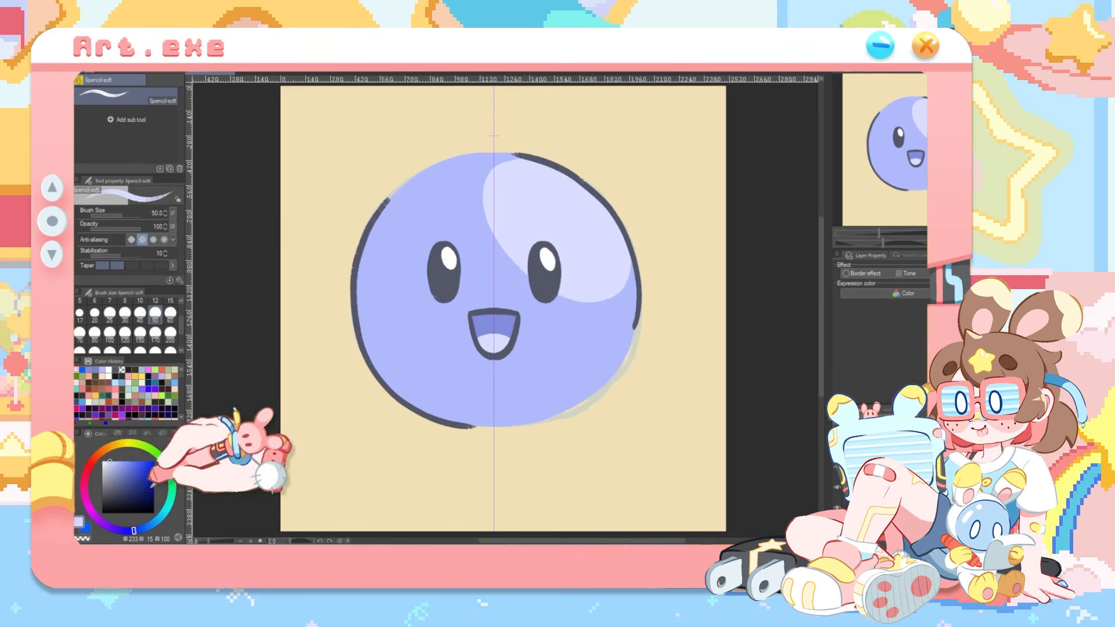
{"action": "left_click", "coordinate": [115, 462]}
{"action": "key", "text": "g"}
{"action": "left_click", "coordinate": [495, 345]}
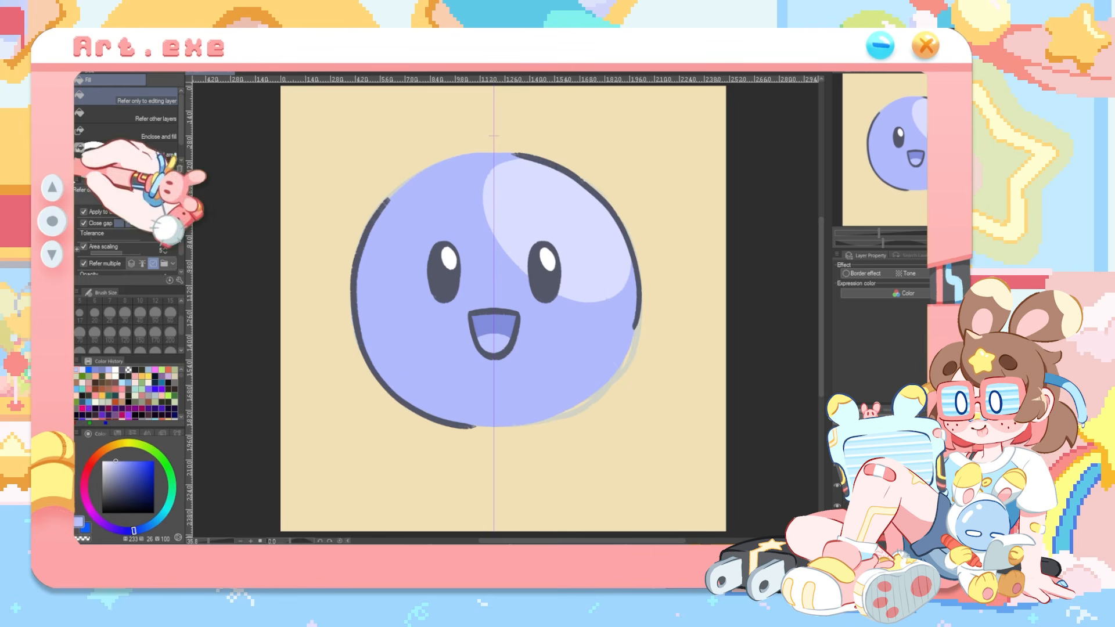
Try a darker blue shadow along the lower-left side of the body, and undo it
{"action": "left_click", "coordinate": [61, 196]}
{"action": "left_click_drag", "start_coordinate": [362, 255], "coordinate": [606, 395]}
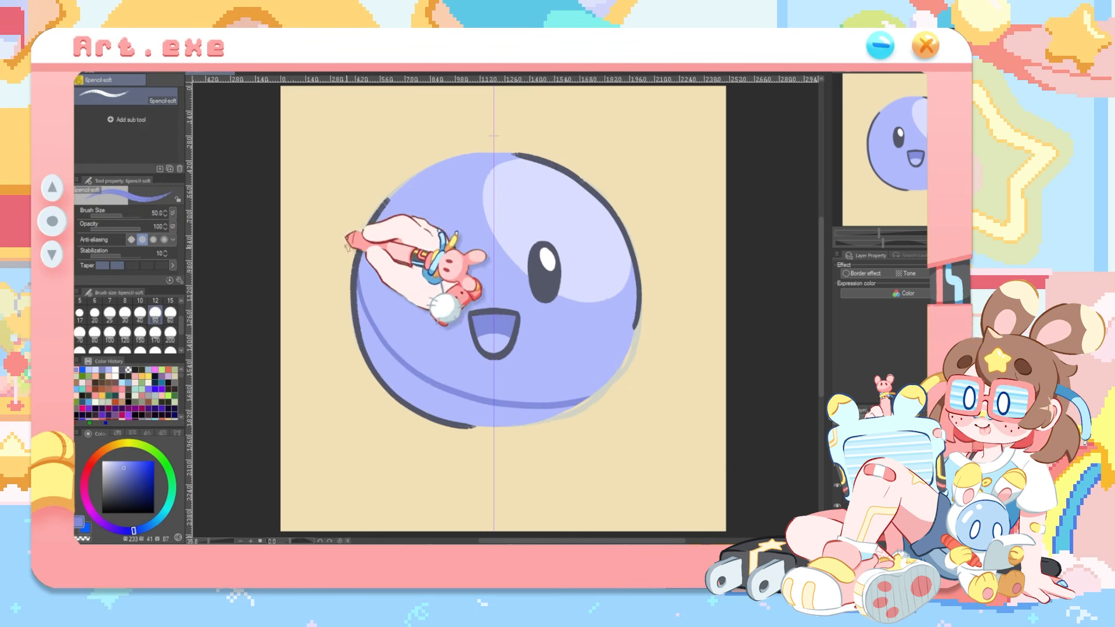
{"action": "key", "text": "g"}
{"action": "left_click", "coordinate": [436, 374]}
{"action": "key", "text": "ctrl+z"}
{"action": "key", "text": "ctrl+z"}
Try a second curve and fill for the body's lower shadow, and undo both
{"action": "key", "text": "p"}
{"action": "mouse_move", "coordinate": [363, 261]}
{"action": "left_mouse_down"}
{"action": "mouse_move", "coordinate": [381, 332]}
{"action": "mouse_move", "coordinate": [588, 405]}
{"action": "left_mouse_up"}
{"action": "key", "text": "g"}
{"action": "left_click", "coordinate": [378, 363]}
{"action": "key", "text": "ctrl+z"}
{"action": "key", "text": "ctrl+z"}
Shade a crescent along the body's lower-left edge with a darker periwinkle blue
{"action": "left_click", "coordinate": [63, 197]}
{"action": "mouse_move", "coordinate": [358, 270]}
{"action": "left_mouse_down"}
{"action": "mouse_move", "coordinate": [374, 319]}
{"action": "mouse_move", "coordinate": [588, 405]}
{"action": "left_mouse_up"}
{"action": "key", "text": "ctrl+z"}
{"action": "key", "text": "g"}
{"action": "left_click", "coordinate": [443, 349]}
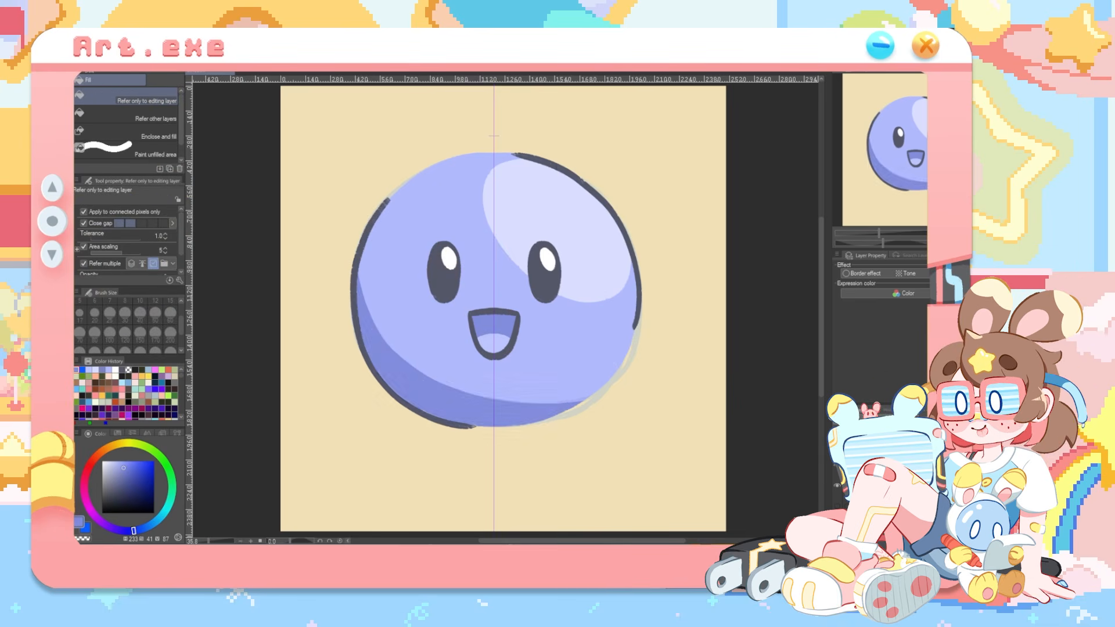
Hide the rough circle sketch and the beige background so the character sits on transparency
{"action": "left_click", "coordinate": [837, 497]}
{"action": "left_click", "coordinate": [838, 476]}
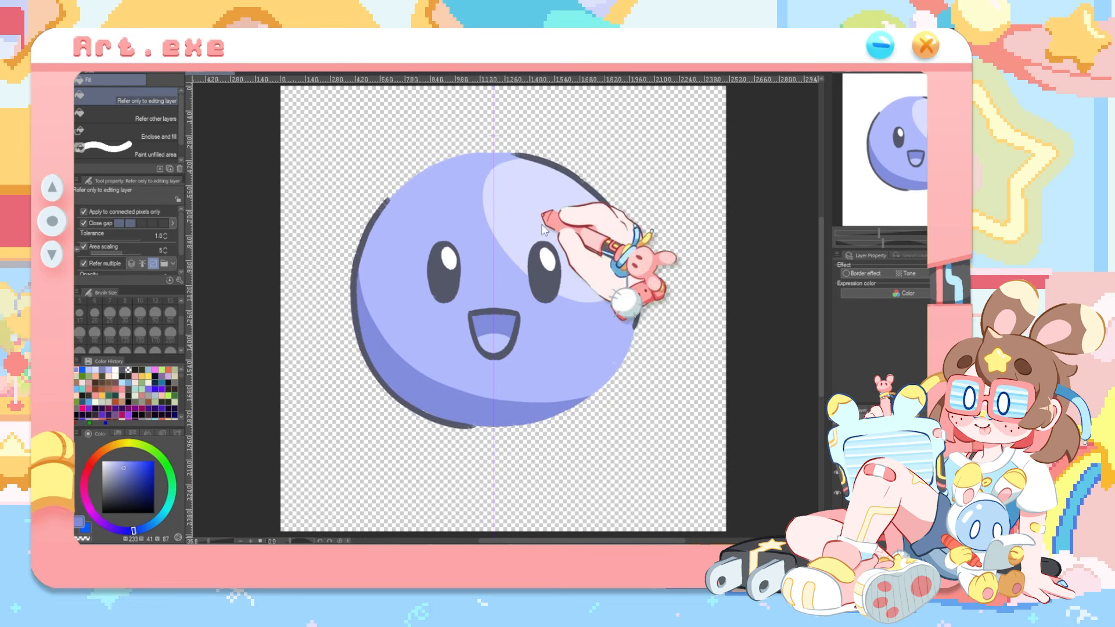
{"action": "left_click", "coordinate": [837, 477]}
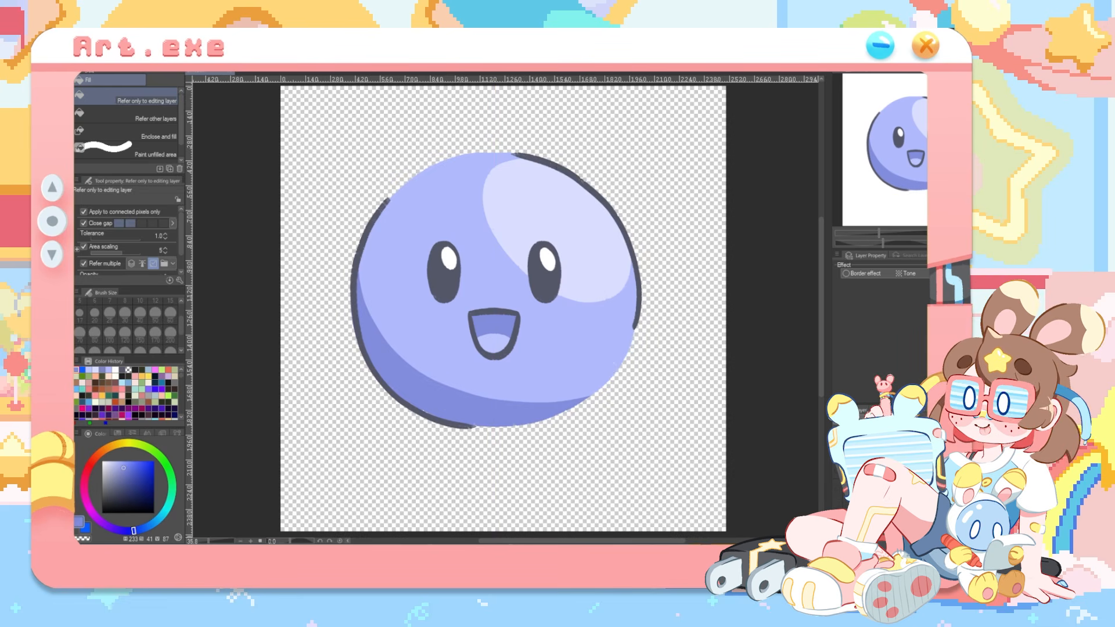
{"action": "left_click", "coordinate": [56, 152]}
{"action": "left_click_drag", "start_coordinate": [602, 386], "coordinate": [580, 405]}
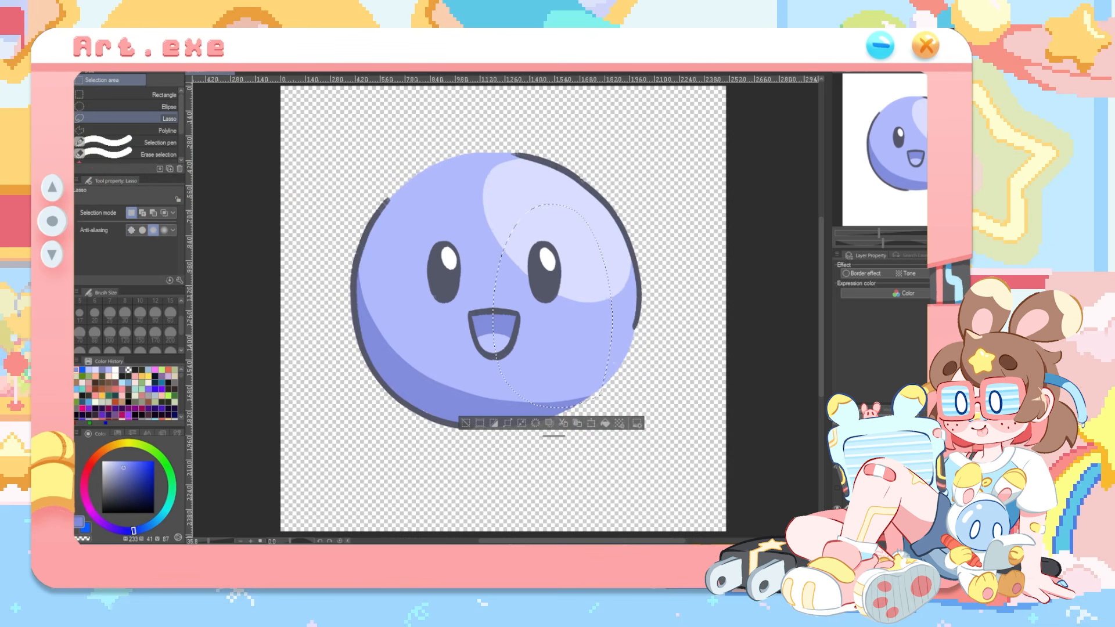
{"action": "left_click", "coordinate": [465, 423]}
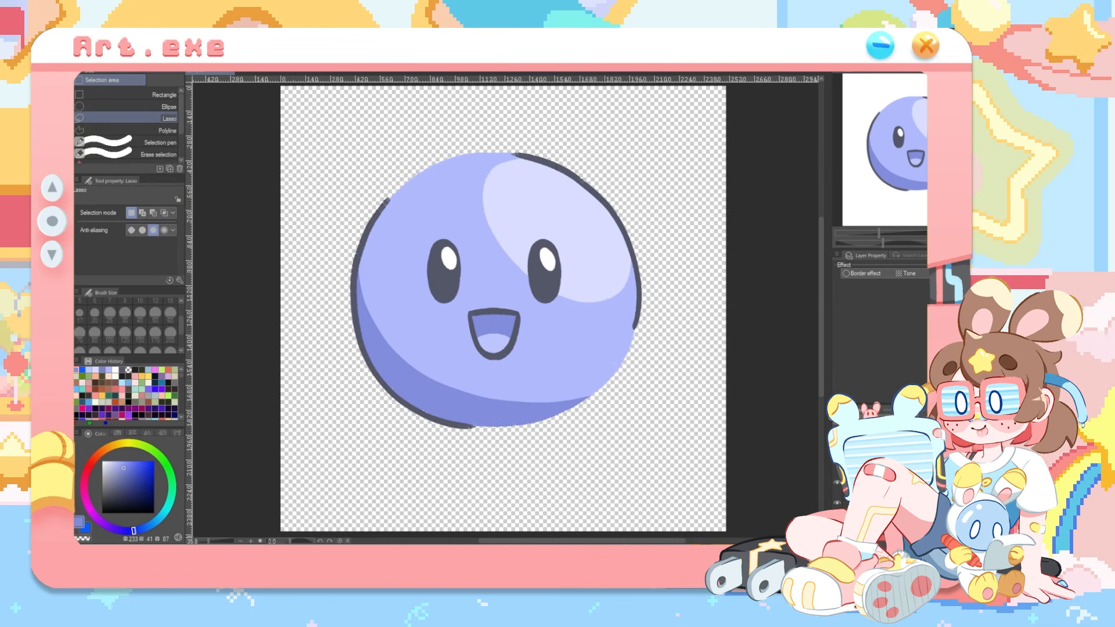
Hide the open eye outlines and draw a dark, sideways-V closed eye over the right eye with the size 50 pencil
{"action": "left_click", "coordinate": [71, 164]}
{"action": "left_click", "coordinate": [539, 254], "text": "alt"}
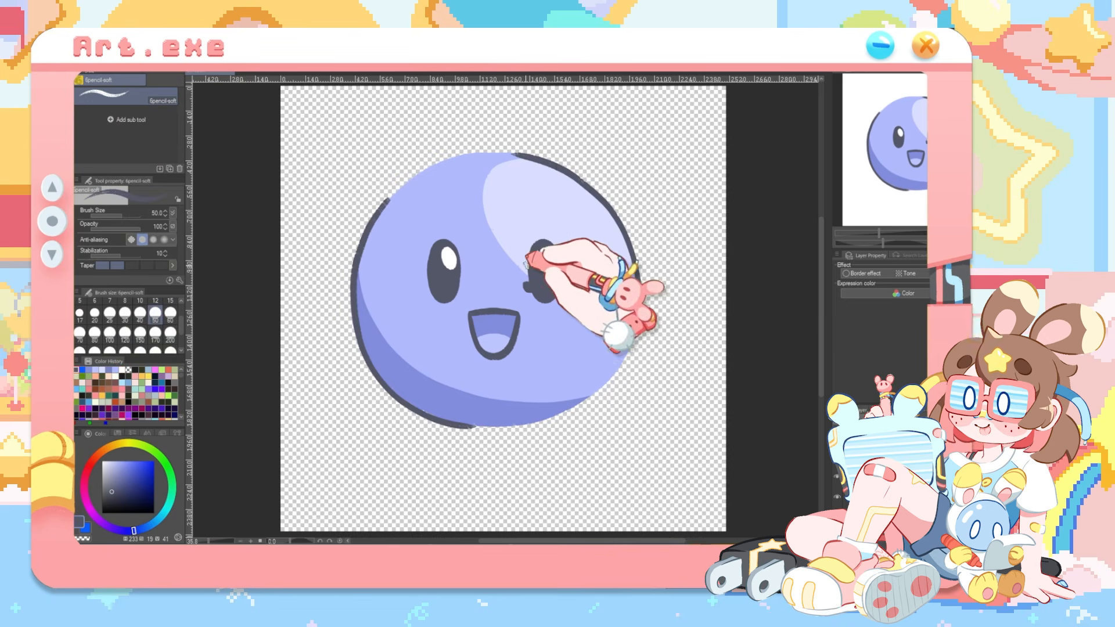
{"action": "key", "text": "minus"}
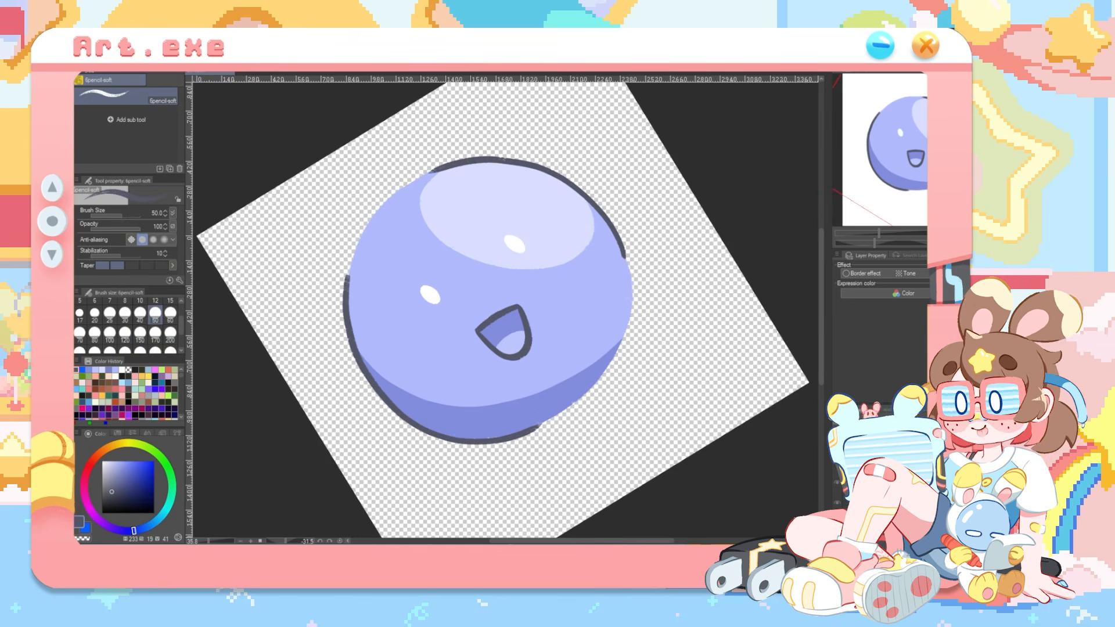
{"action": "left_click", "coordinate": [837, 489]}
{"action": "mouse_move", "coordinate": [515, 284]}
{"action": "left_mouse_down"}
{"action": "mouse_move", "coordinate": [538, 236]}
{"action": "mouse_move", "coordinate": [515, 284]}
{"action": "left_mouse_up"}
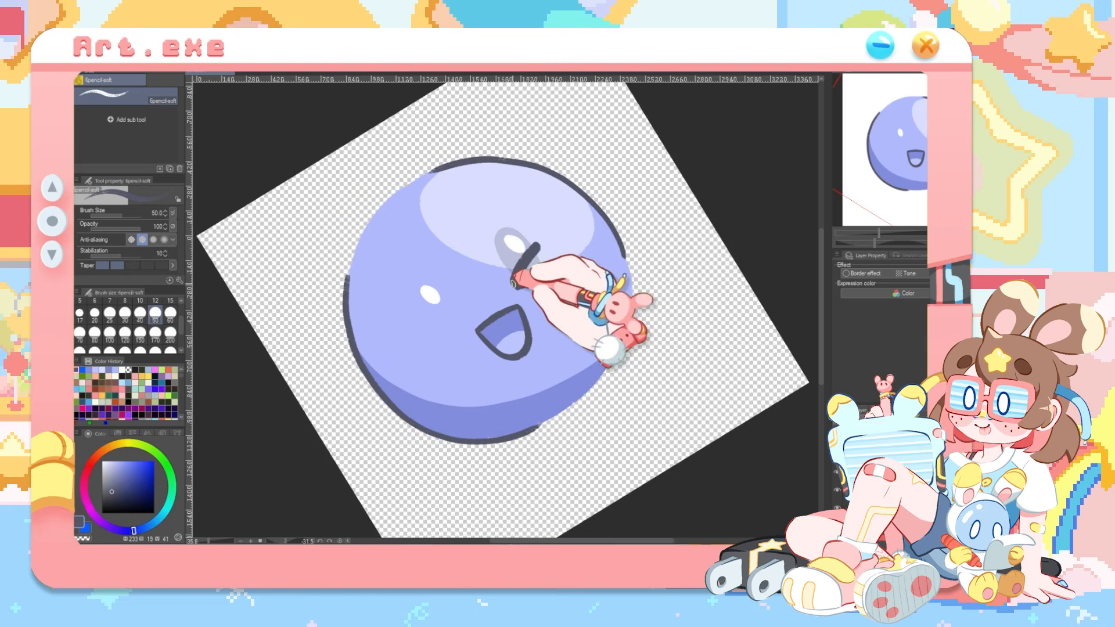
{"action": "left_click_drag", "start_coordinate": [875, 244], "coordinate": [898, 244]}
{"action": "mouse_move", "coordinate": [543, 330]}
{"action": "left_mouse_down"}
{"action": "mouse_move", "coordinate": [563, 352]}
{"action": "mouse_move", "coordinate": [581, 335]}
{"action": "left_mouse_up"}
{"action": "left_click_drag", "start_coordinate": [898, 244], "coordinate": [885, 244]}
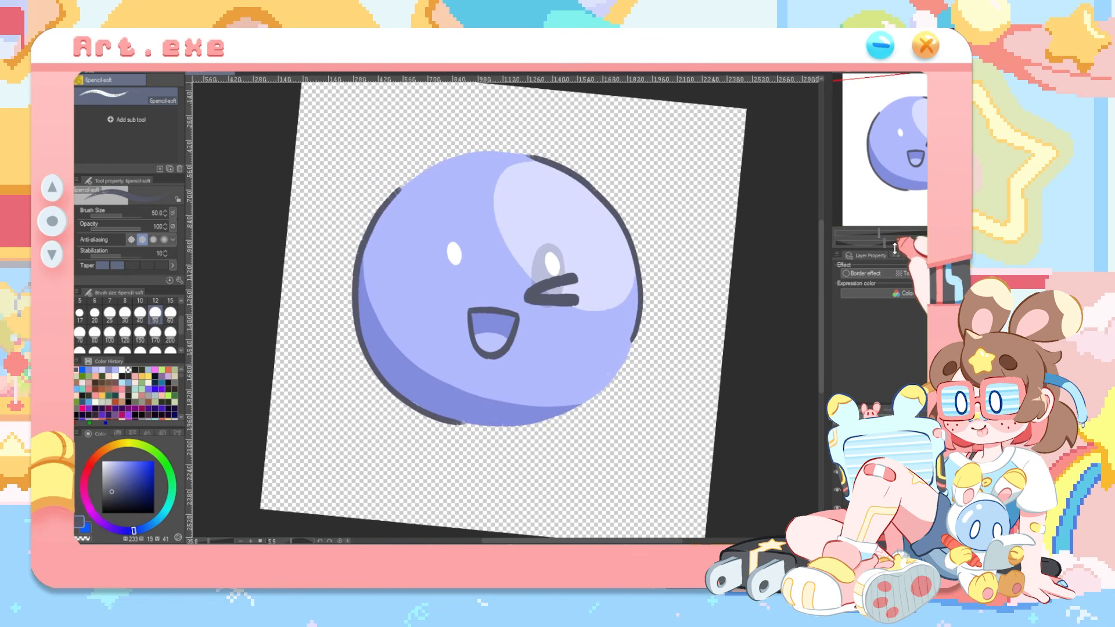
Duplicate the closed eye, mirror it and place the copy over the left eye
{"action": "key", "text": "ctrl+c"}
{"action": "key", "text": "ctrl+v"}
{"action": "key", "text": "ctrl+t"}
{"action": "key", "text": "ctrl+at"}
{"action": "mouse_move", "coordinate": [568, 304]}
{"action": "left_mouse_down"}
{"action": "mouse_move", "coordinate": [457, 298]}
{"action": "mouse_move", "coordinate": [460, 289]}
{"action": "left_mouse_up"}
{"action": "left_click", "coordinate": [422, 318]}
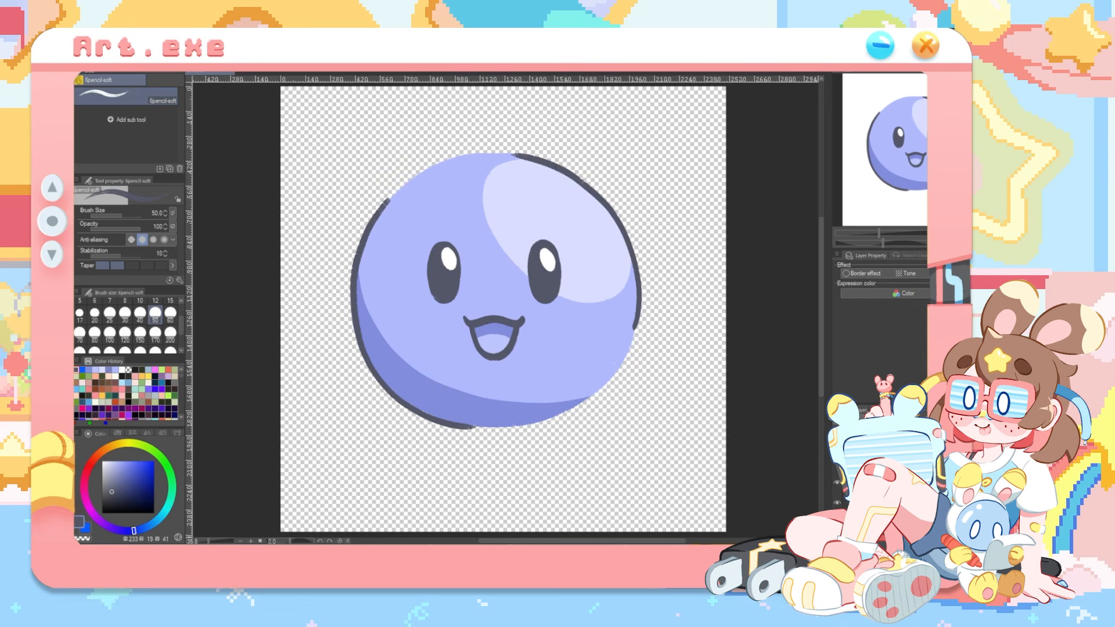
{"action": "key", "text": "m"}
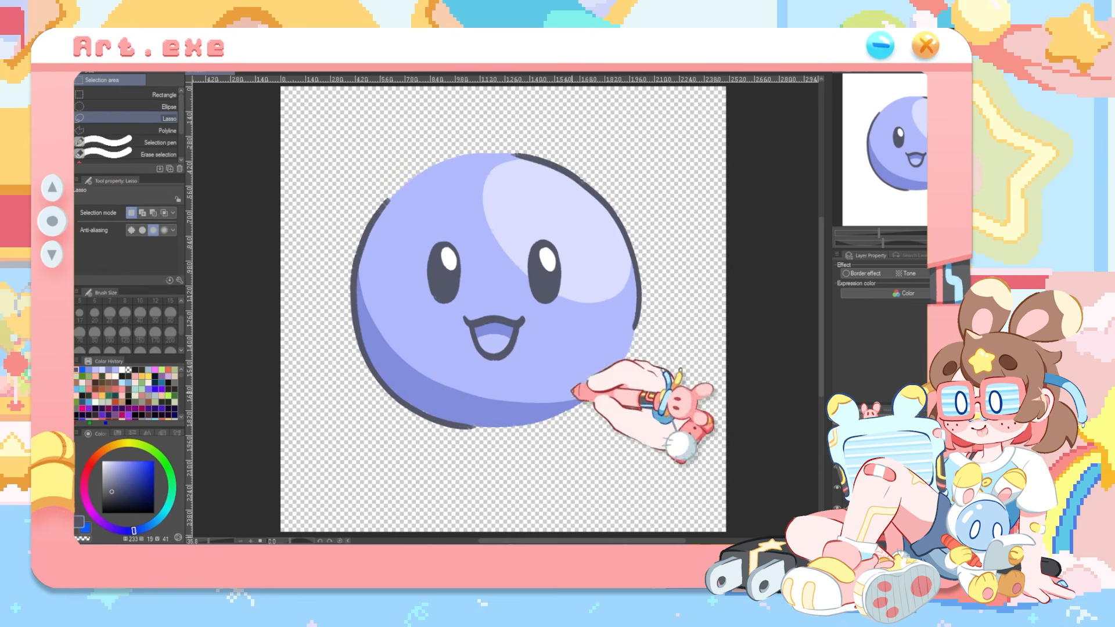
{"action": "key", "text": "ctrl+z"}
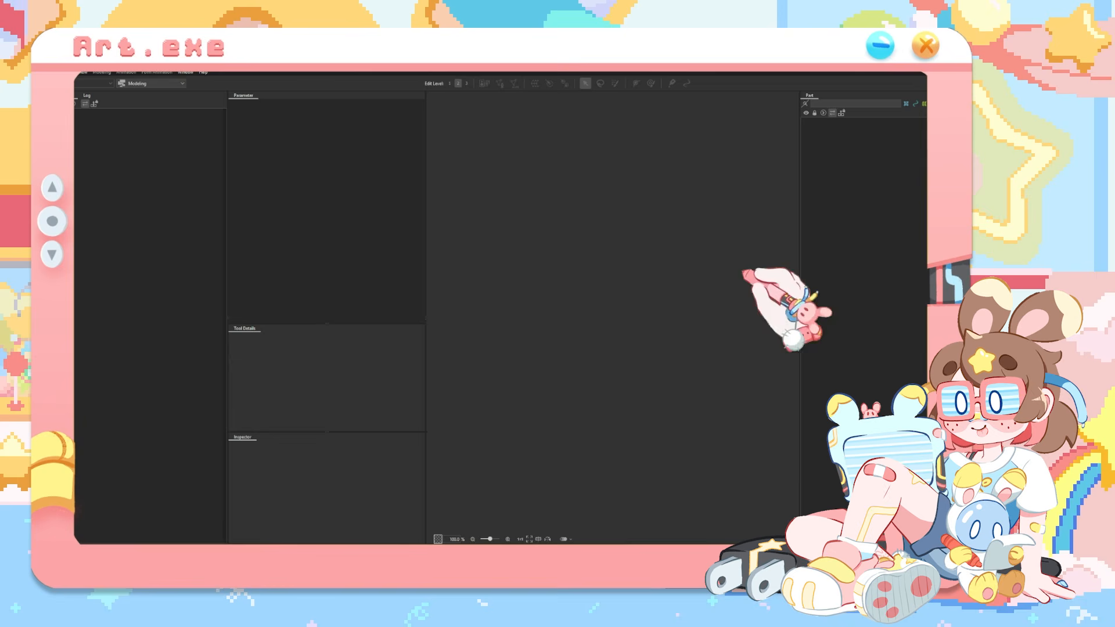
In the Live2D Cubism Editor, clip Highlight1–3 and Shadow1–3 to the Base layer
{"action": "scroll", "coordinate": [713, 367], "scroll_direction": "down", "scroll_amount": 3}
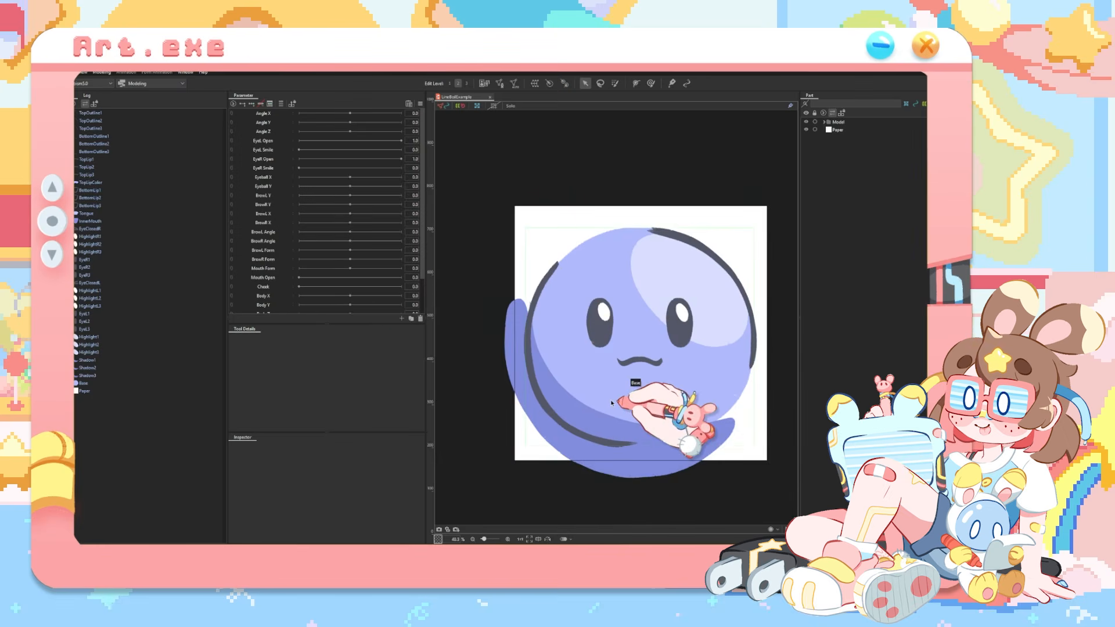
{"action": "left_click", "coordinate": [611, 399]}
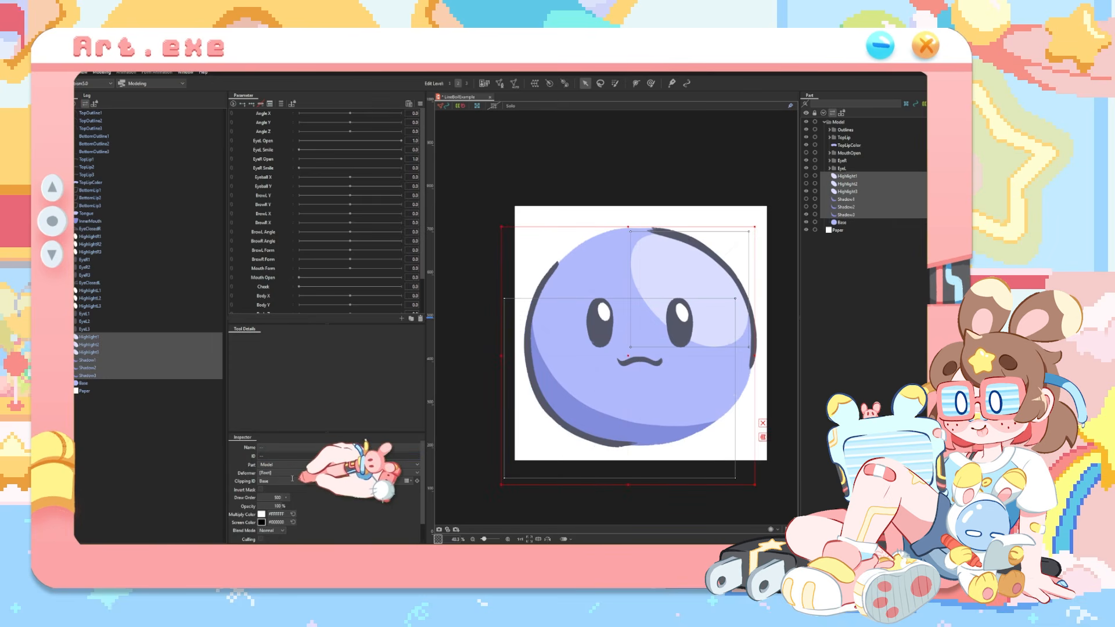
{"action": "left_click", "coordinate": [478, 319]}
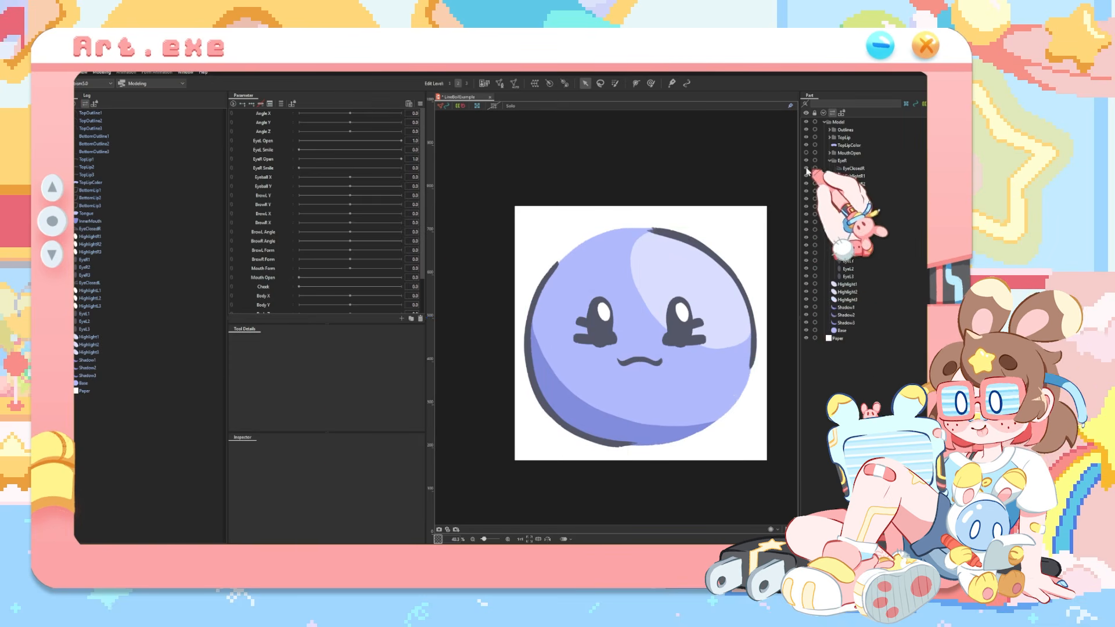
Expand the eye and mouth groups and show the hidden closed-eye and open-mouth parts
{"action": "left_click", "coordinate": [830, 154]}
{"action": "left_click", "coordinate": [806, 152]}
{"action": "left_click", "coordinate": [836, 161]}
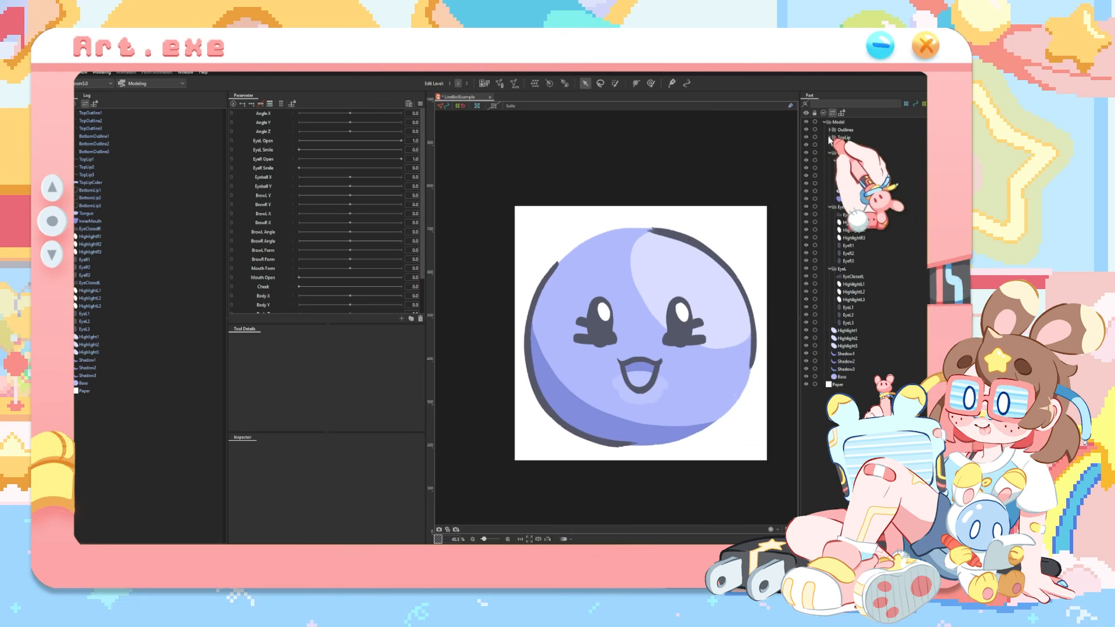
Generate meshes automatically for all the artwork layers and delete the Paper layer
{"action": "key", "text": "ctrl+a"}
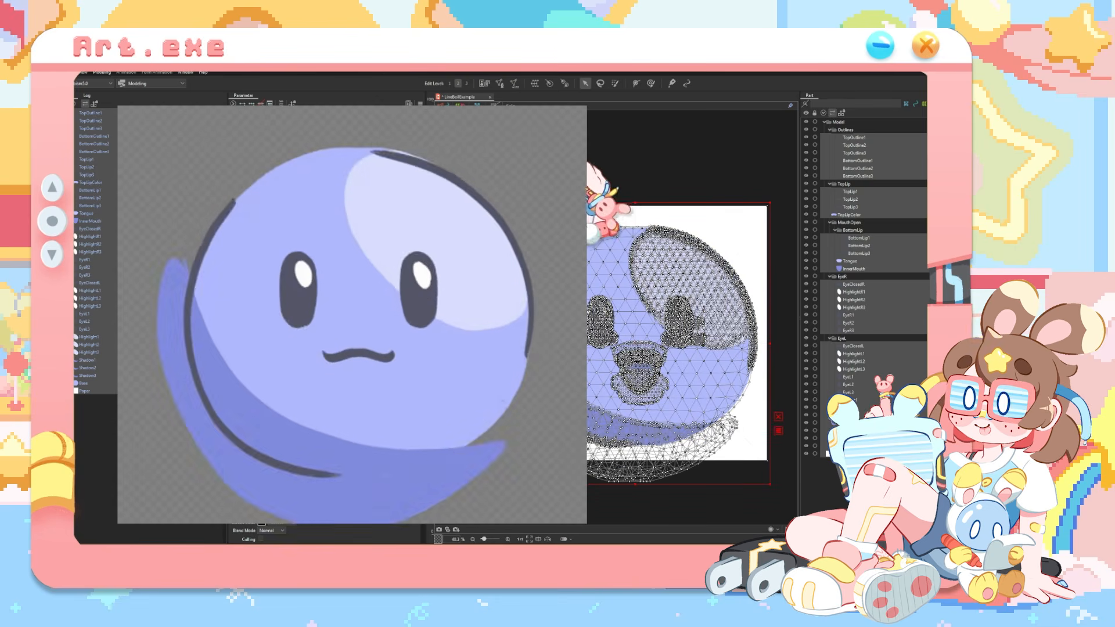
{"action": "left_click", "coordinate": [541, 152]}
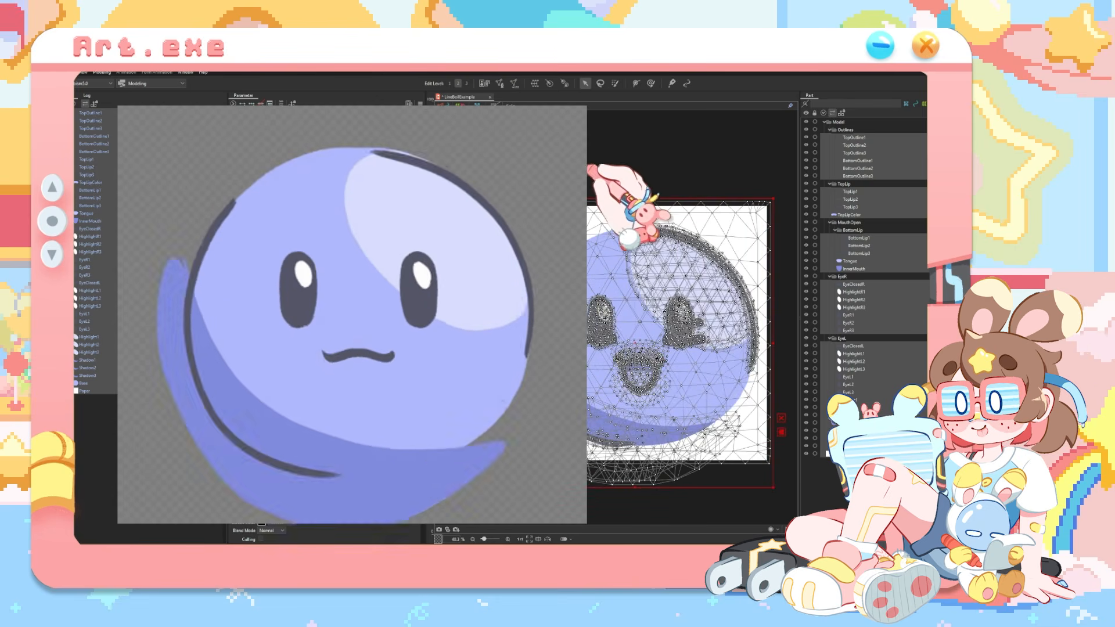
{"action": "left_click", "coordinate": [605, 177]}
{"action": "left_click", "coordinate": [839, 453]}
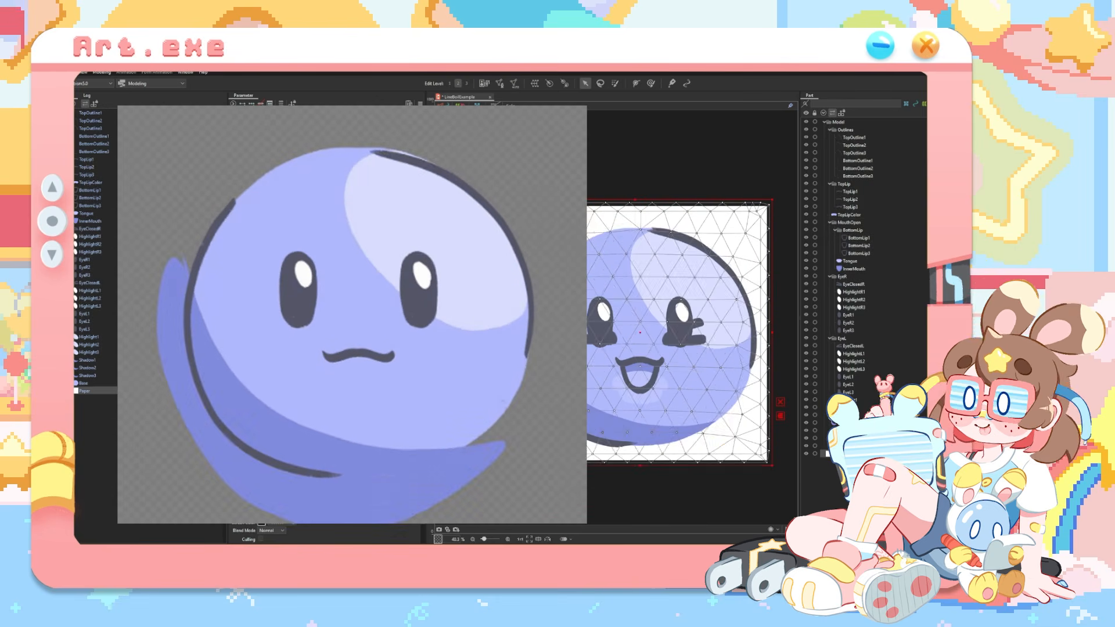
{"action": "key", "text": "Delete"}
Remove the unneeded default parameters and create a LineBoil parameter with minimum 1.0, default 1.0 and maximum 3.0
{"action": "scroll", "coordinate": [727, 465], "scroll_direction": "up", "scroll_amount": 2}
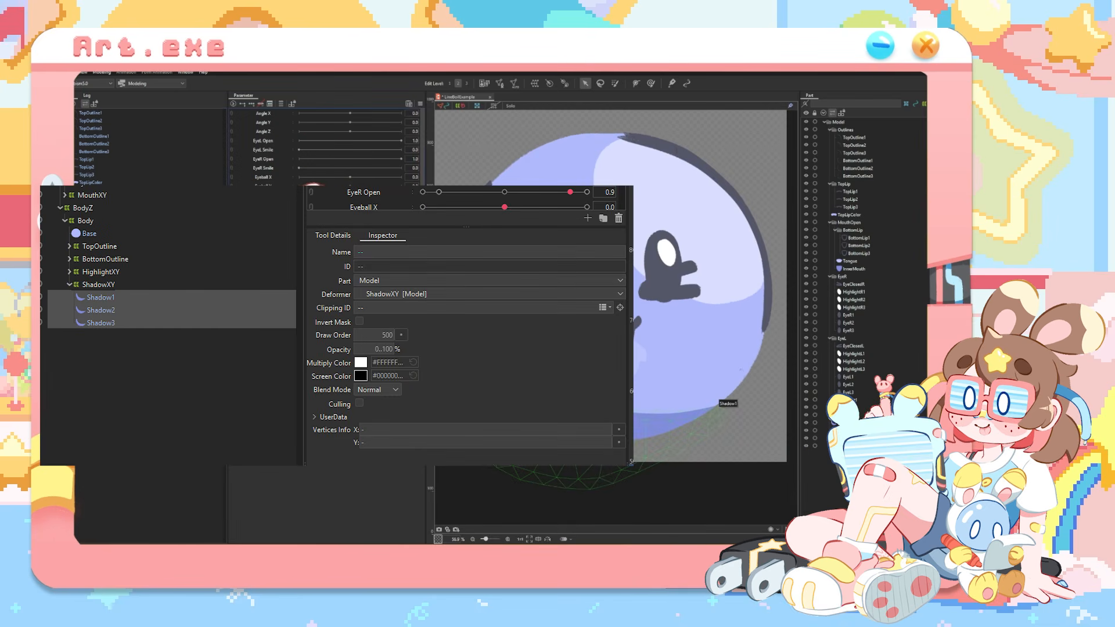
{"action": "scroll", "coordinate": [270, 181], "scroll_direction": "up", "scroll_amount": 2}
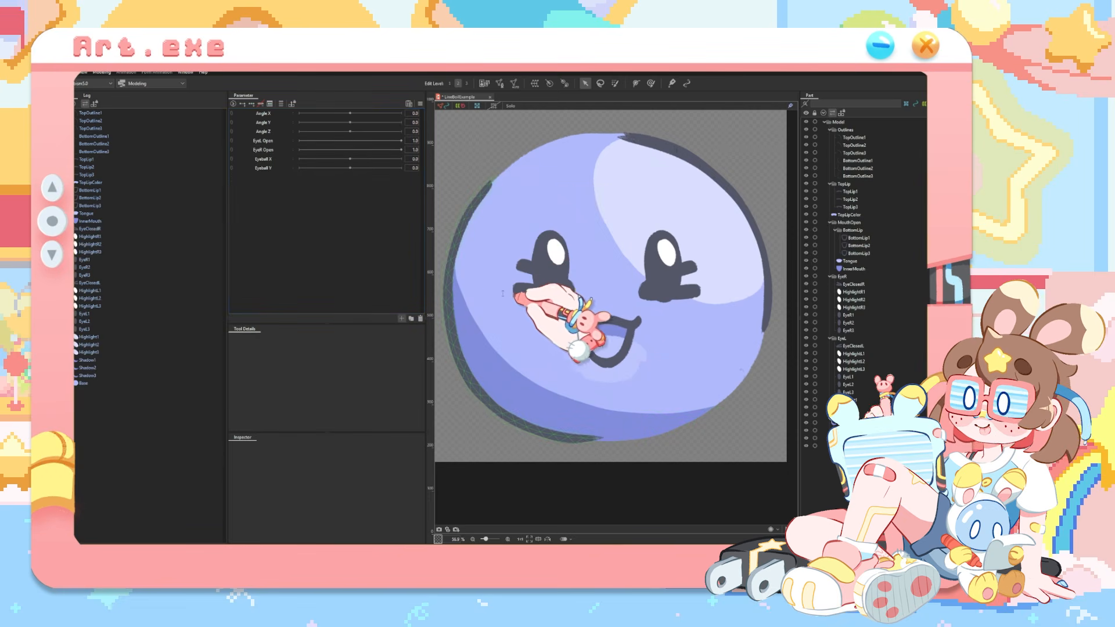
{"action": "key", "text": "Return"}
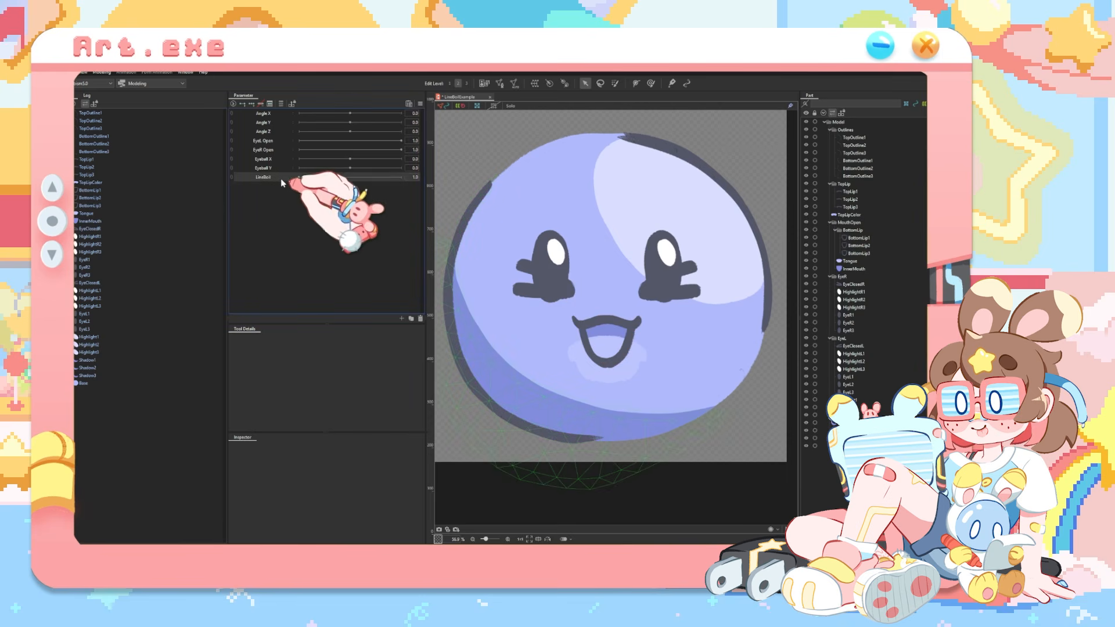
Select all first-frame drawings of the shadow, highlights, eyes, lips and outlines, and add keys for them on LineBoil
{"action": "left_click", "coordinate": [97, 360]}
{"action": "left_click", "coordinate": [102, 337], "text": "ctrl"}
{"action": "left_click", "coordinate": [100, 314], "text": "ctrl"}
{"action": "left_click", "coordinate": [99, 291], "text": "ctrl"}
{"action": "left_click", "coordinate": [100, 260], "text": "ctrl"}
{"action": "left_click", "coordinate": [100, 237], "text": "ctrl"}
{"action": "left_click", "coordinate": [99, 190], "text": "ctrl"}
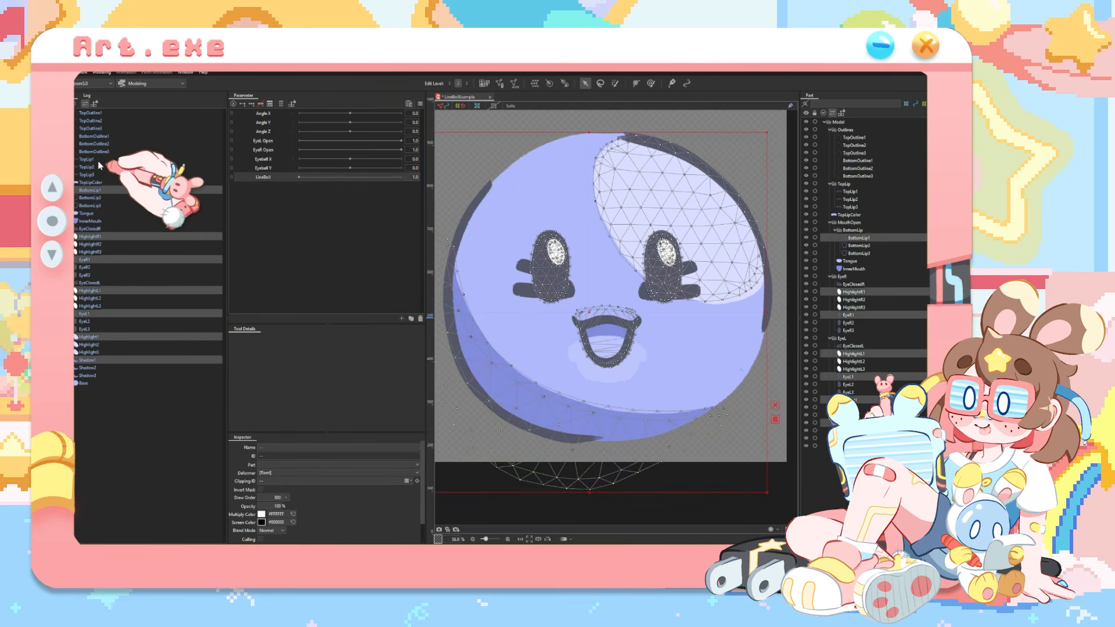
{"action": "left_click", "coordinate": [98, 160], "text": "ctrl"}
{"action": "left_click", "coordinate": [99, 136], "text": "ctrl"}
{"action": "left_click", "coordinate": [252, 104]}
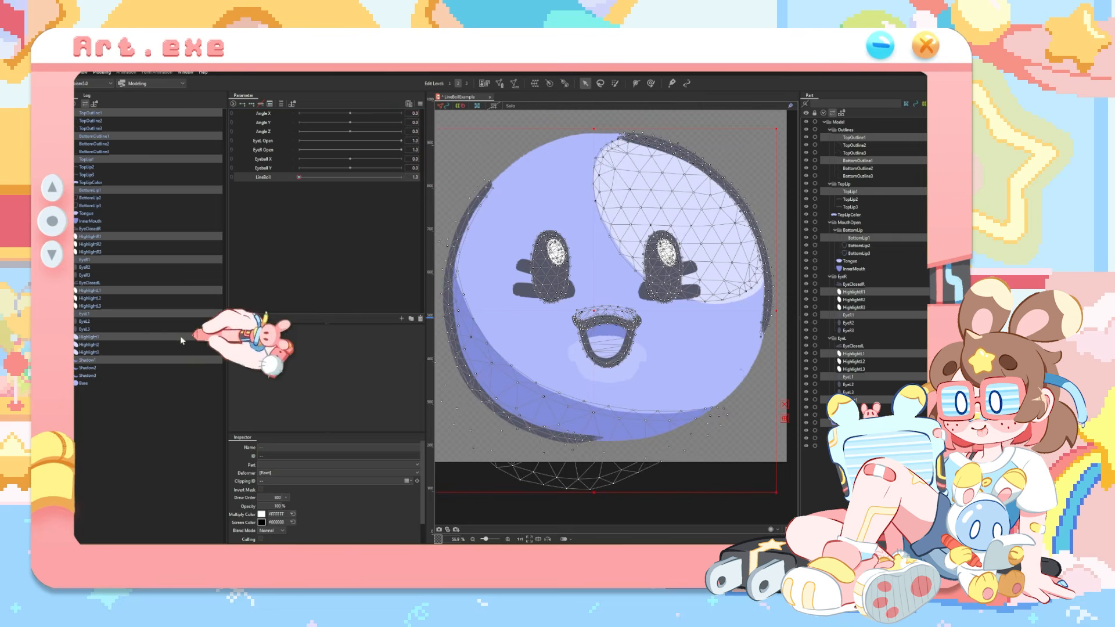
Select all second-frame drawings, from Shadow2 up to TopOutline2, and key them on the LineBoil parameter
{"action": "left_click", "coordinate": [97, 369]}
{"action": "left_click", "coordinate": [98, 345], "text": "ctrl"}
{"action": "left_click", "coordinate": [97, 321], "text": "ctrl"}
{"action": "left_click", "coordinate": [98, 298], "text": "ctrl"}
{"action": "left_click", "coordinate": [98, 267], "text": "ctrl"}
{"action": "left_click", "coordinate": [98, 245], "text": "ctrl"}
{"action": "left_click", "coordinate": [98, 198], "text": "ctrl"}
{"action": "left_click", "coordinate": [99, 167], "text": "ctrl"}
{"action": "left_click", "coordinate": [100, 144], "text": "ctrl"}
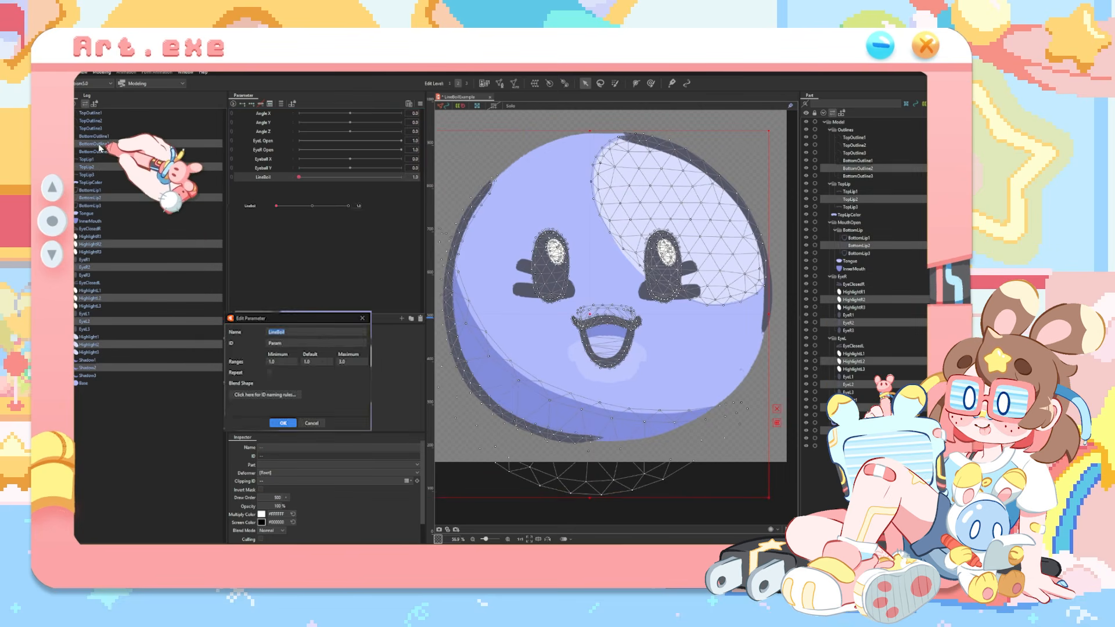
{"action": "left_click", "coordinate": [98, 121], "text": "ctrl"}
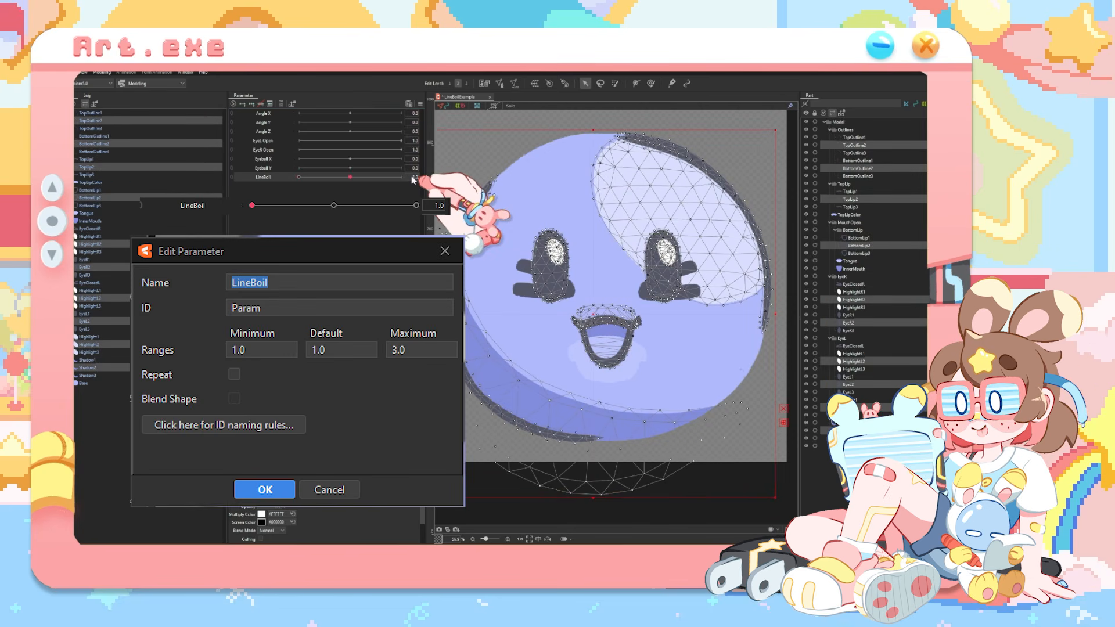
Set LineBoil to 3.0 and key all third-frame drawings, from Shadow3 up to TopOutline3, on it
{"action": "left_click_drag", "start_coordinate": [420, 177], "coordinate": [470, 178]}
{"action": "left_click", "coordinate": [97, 354]}
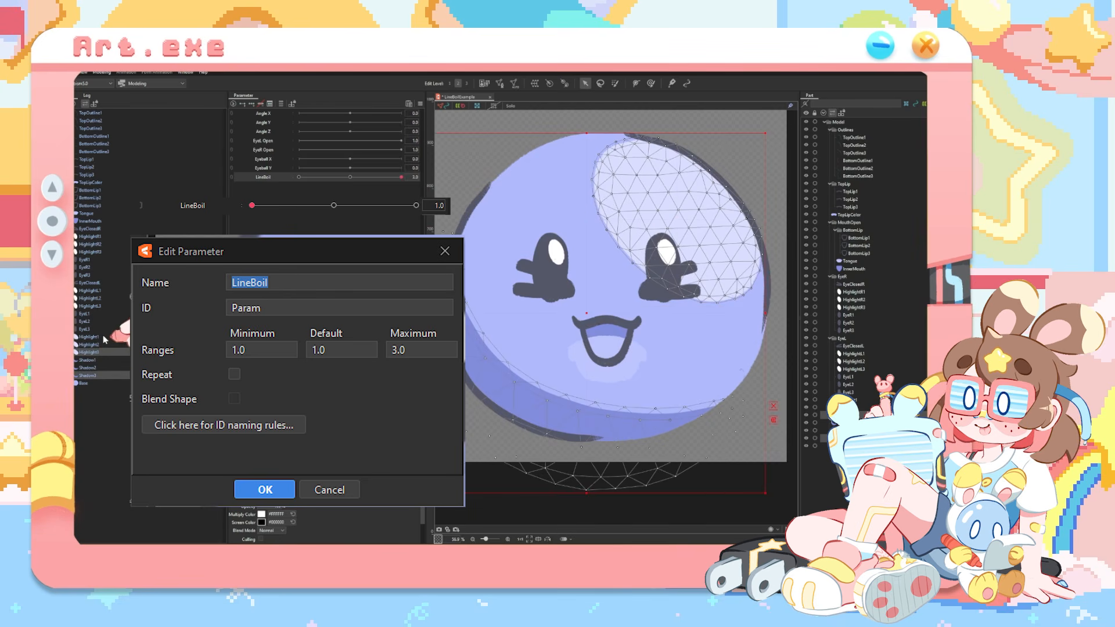
{"action": "left_click", "coordinate": [95, 252], "text": "ctrl"}
{"action": "left_click", "coordinate": [96, 207], "text": "ctrl"}
{"action": "left_click", "coordinate": [96, 176], "text": "ctrl"}
{"action": "left_click", "coordinate": [98, 152], "text": "ctrl"}
{"action": "left_click", "coordinate": [98, 129], "text": "ctrl"}
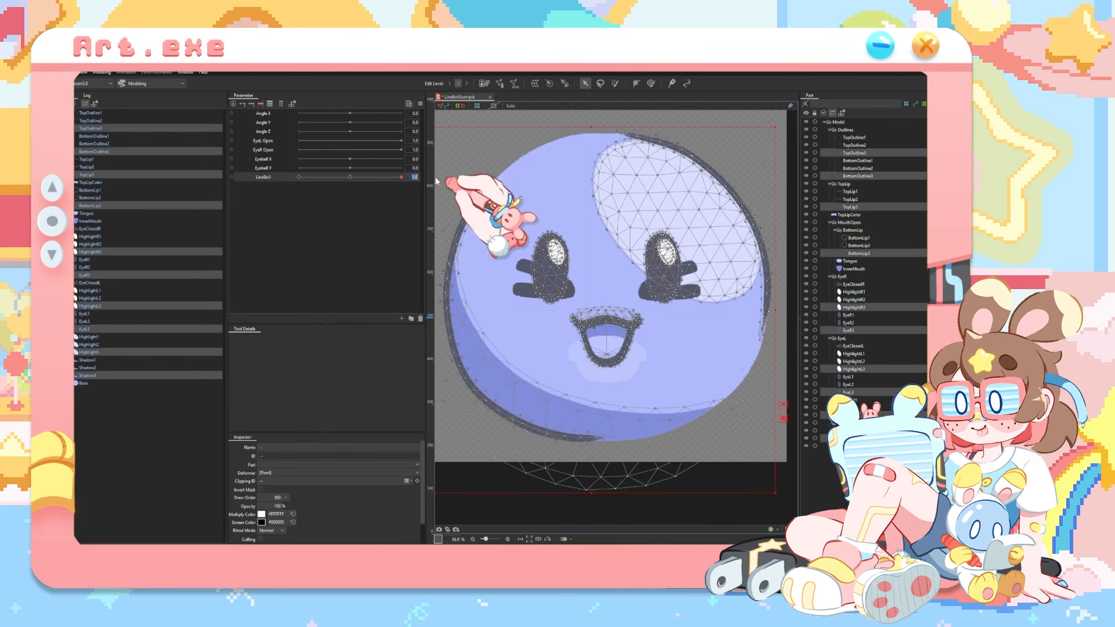
Return LineBoil to 1.0, select the upper outline and switch to the Animation workspace
{"action": "left_click_drag", "start_coordinate": [401, 177], "coordinate": [273, 180]}
{"action": "left_click", "coordinate": [660, 144]}
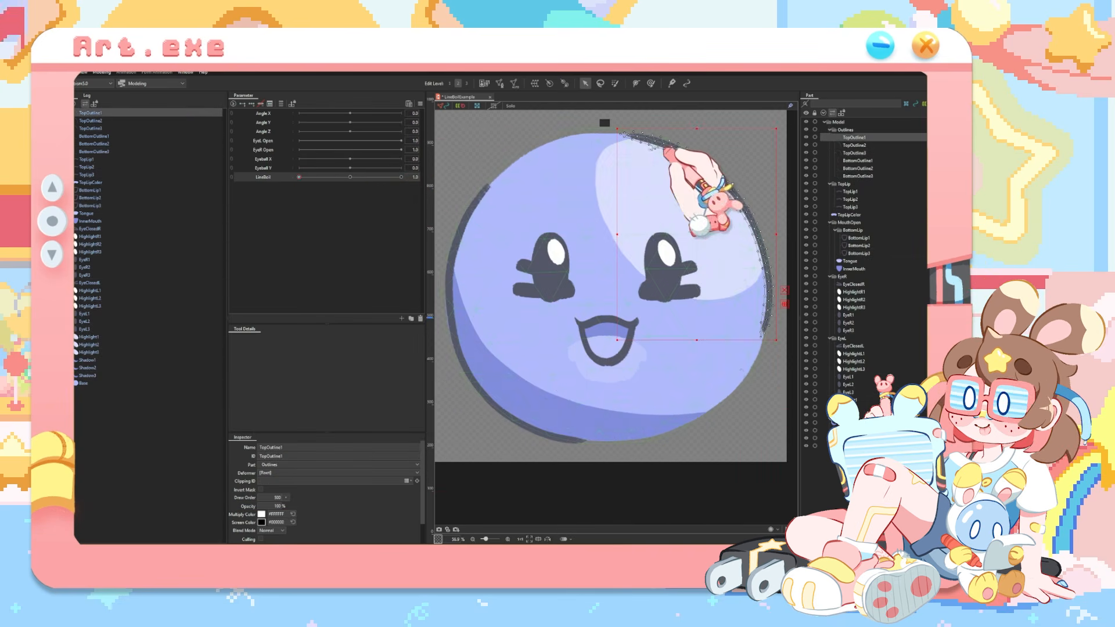
{"action": "left_click", "coordinate": [128, 84]}
{"action": "left_click", "coordinate": [137, 103]}
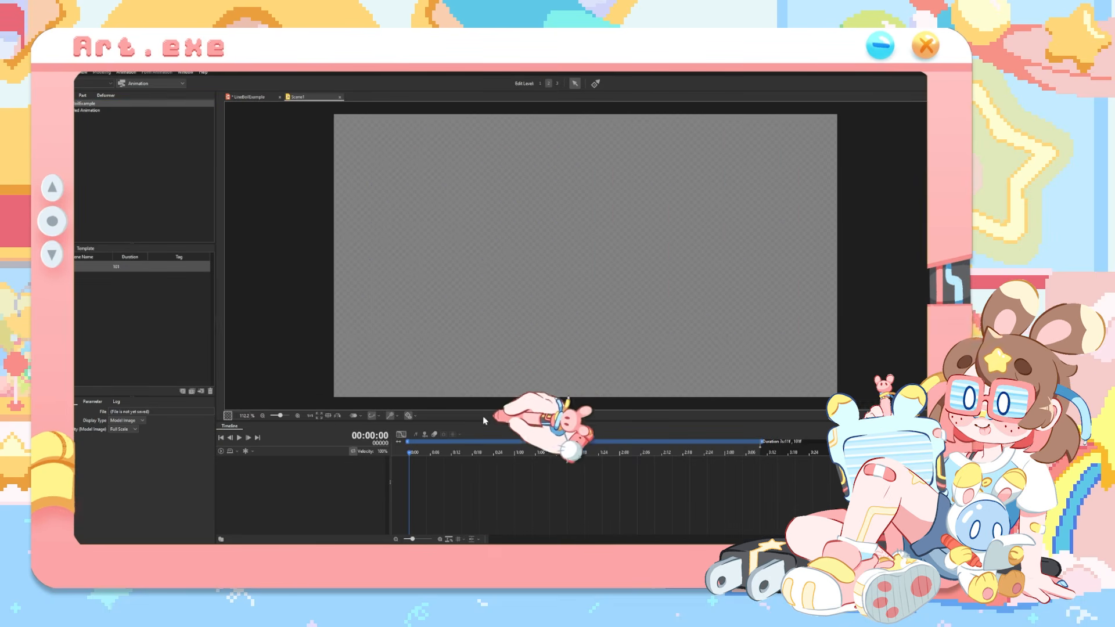
Place the LineBoilExample model in the animation scene and scale it down to fit within the canvas
{"action": "left_click_drag", "start_coordinate": [486, 323], "coordinate": [411, 245]}
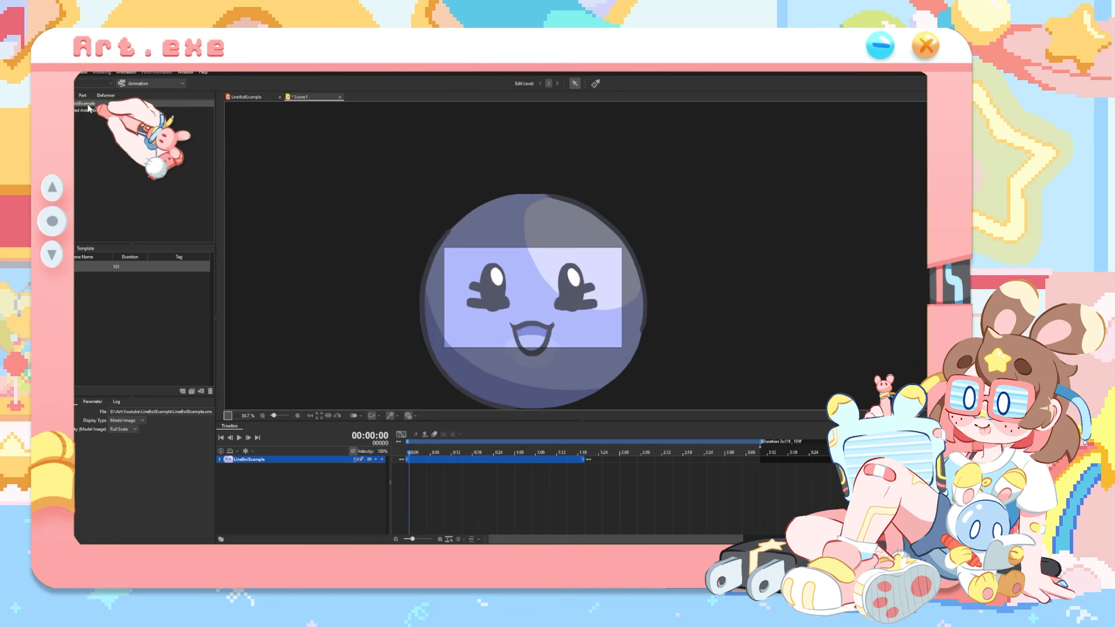
{"action": "scroll", "coordinate": [662, 384], "scroll_direction": "down", "scroll_amount": 3}
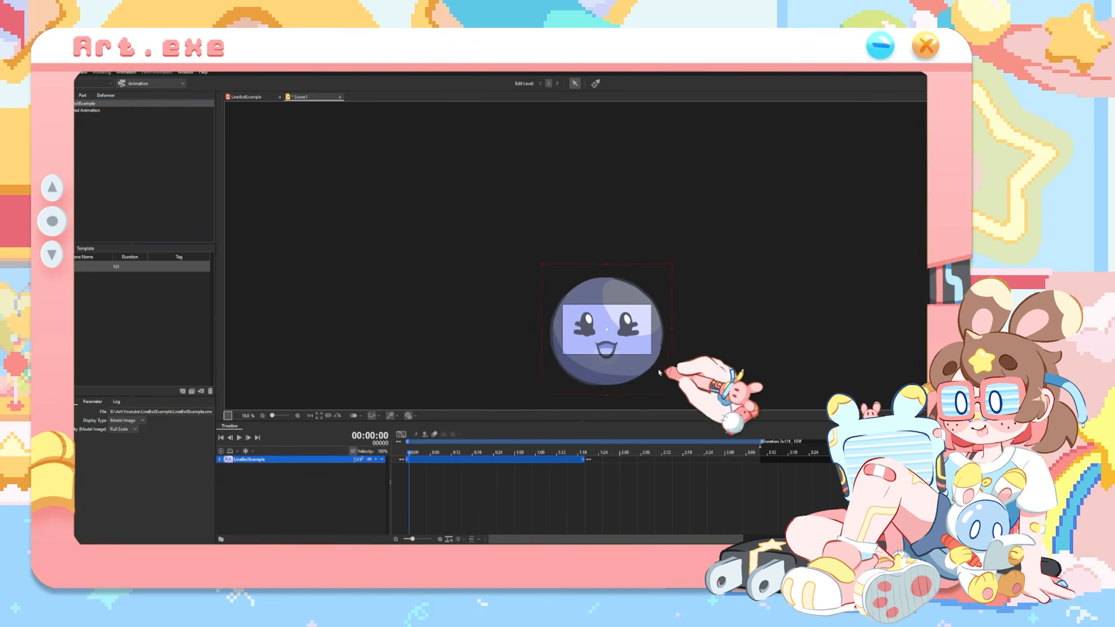
{"action": "left_click_drag", "start_coordinate": [672, 396], "coordinate": [635, 325]}
{"action": "scroll", "coordinate": [635, 325], "scroll_direction": "up", "scroll_amount": 6}
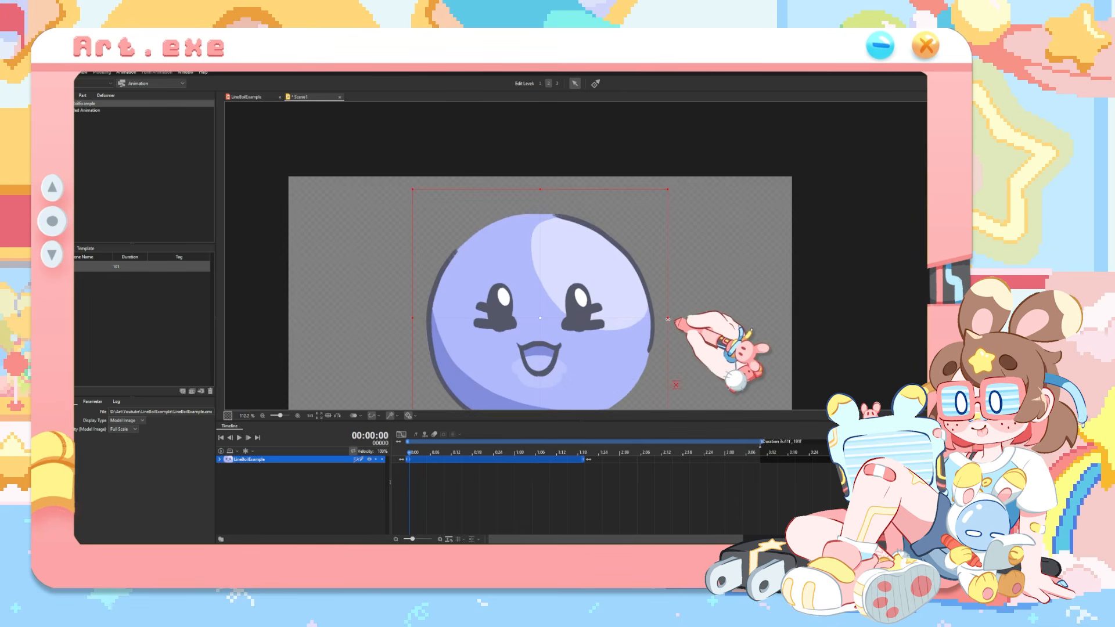
{"action": "left_click_drag", "start_coordinate": [364, 356], "coordinate": [436, 294]}
Expand the model's Live2D parameters and space the LineBoil keyframes three frames apart, starting at frame 0
{"action": "left_click", "coordinate": [220, 466]}
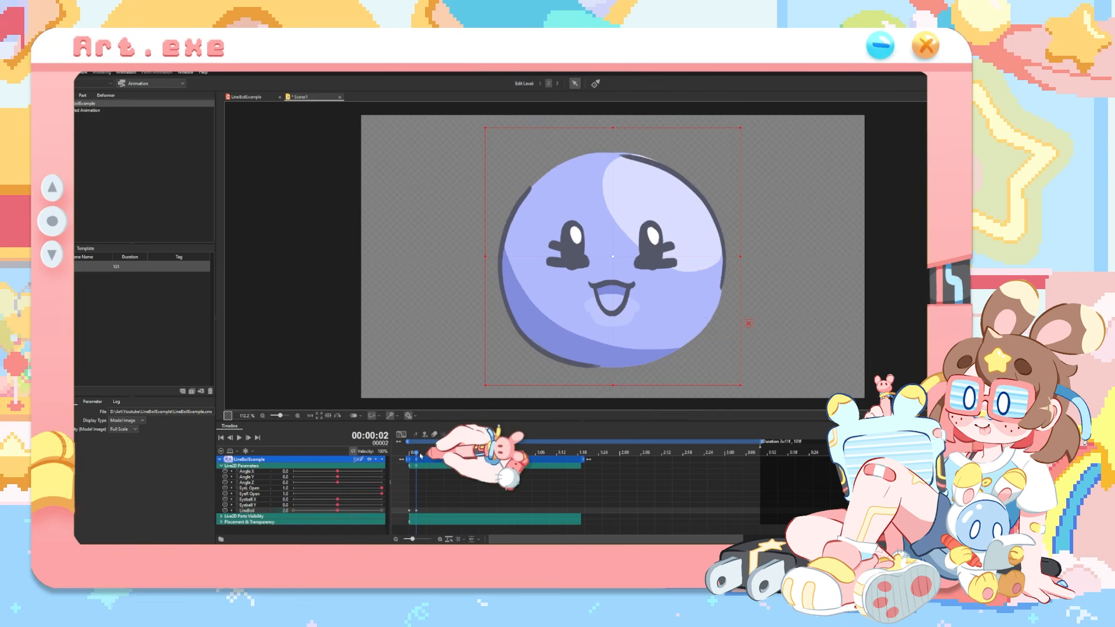
{"action": "left_click_drag", "start_coordinate": [417, 512], "coordinate": [423, 540]}
{"action": "left_click_drag", "start_coordinate": [430, 452], "coordinate": [393, 452]}
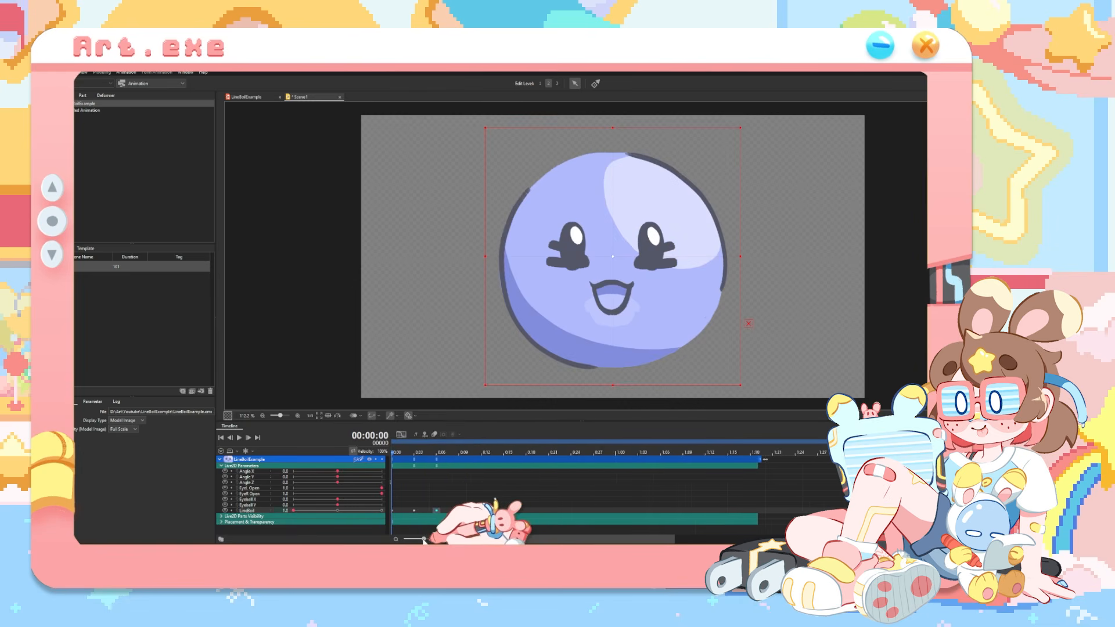
{"action": "left_click_drag", "start_coordinate": [424, 540], "coordinate": [419, 540]}
{"action": "left_click_drag", "start_coordinate": [643, 539], "coordinate": [621, 540]}
{"action": "left_click", "coordinate": [427, 511]}
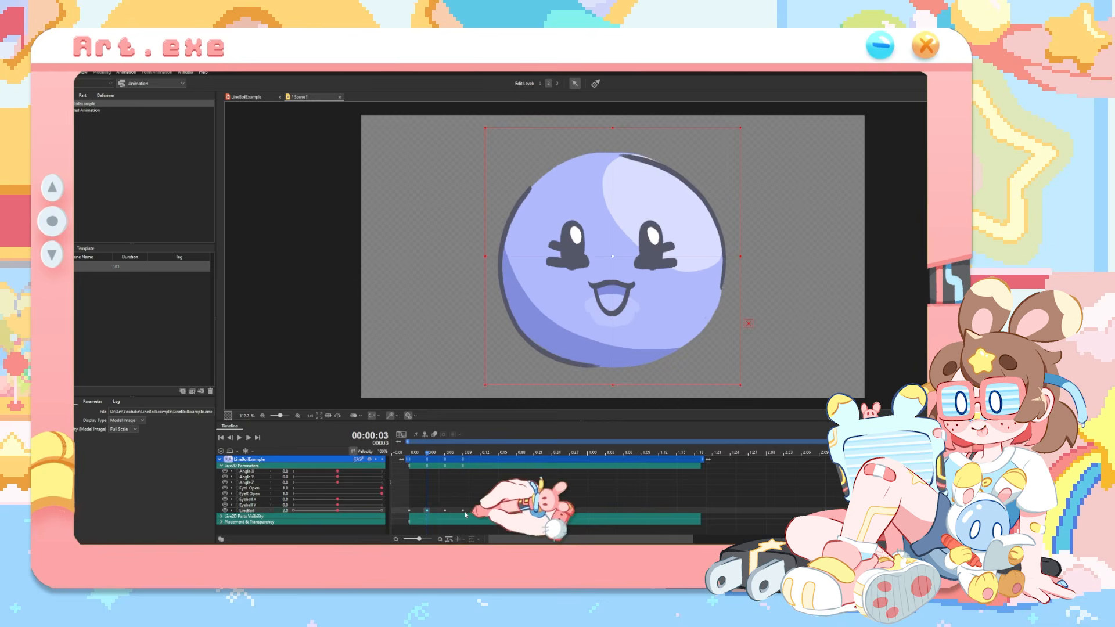
Copy the LineBoil keyframe cycle and paste it repeatedly along the timeline through frame 51
{"action": "left_click", "coordinate": [409, 511]}
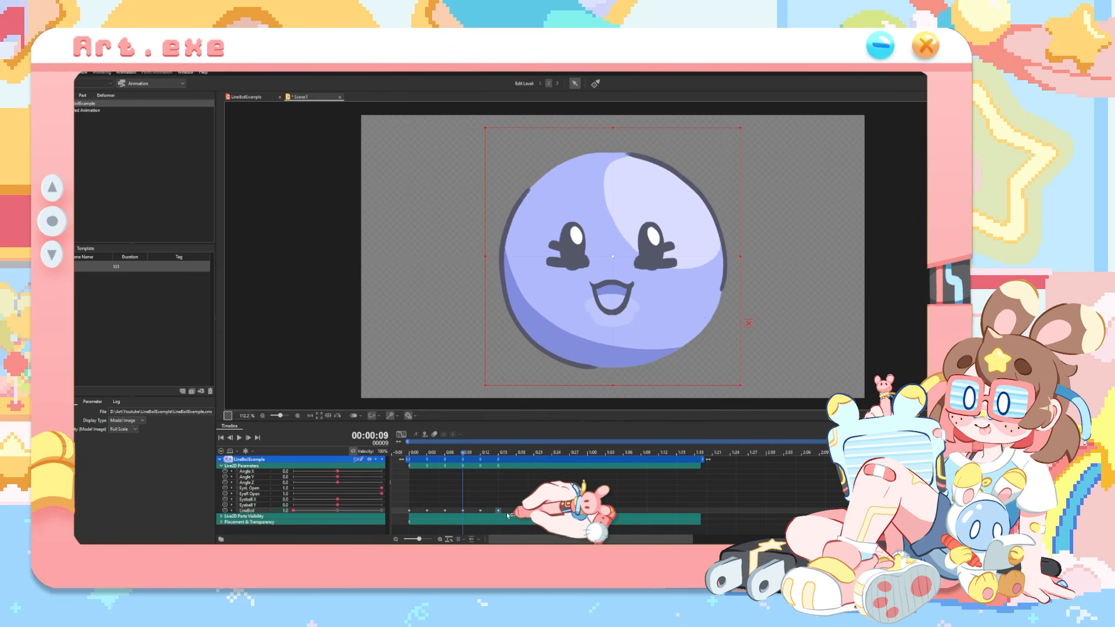
{"action": "key", "text": "ctrl+v"}
{"action": "left_click", "coordinate": [570, 511]}
{"action": "key", "text": "ctrl+v"}
{"action": "left_click", "coordinate": [618, 512]}
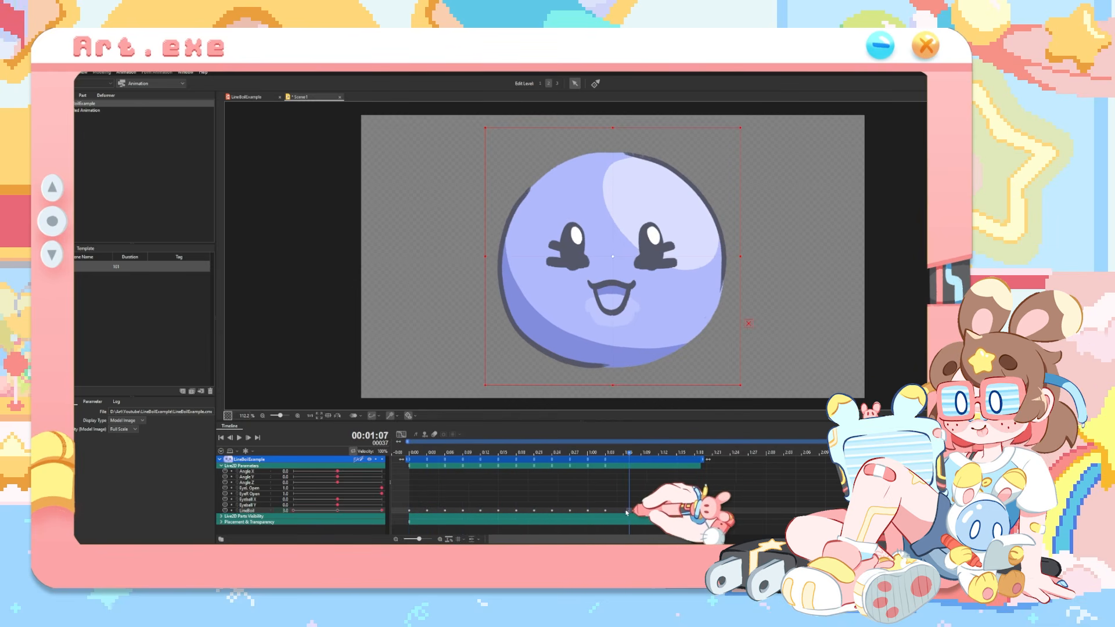
{"action": "left_click", "coordinate": [678, 511]}
{"action": "key", "text": "ctrl+v"}
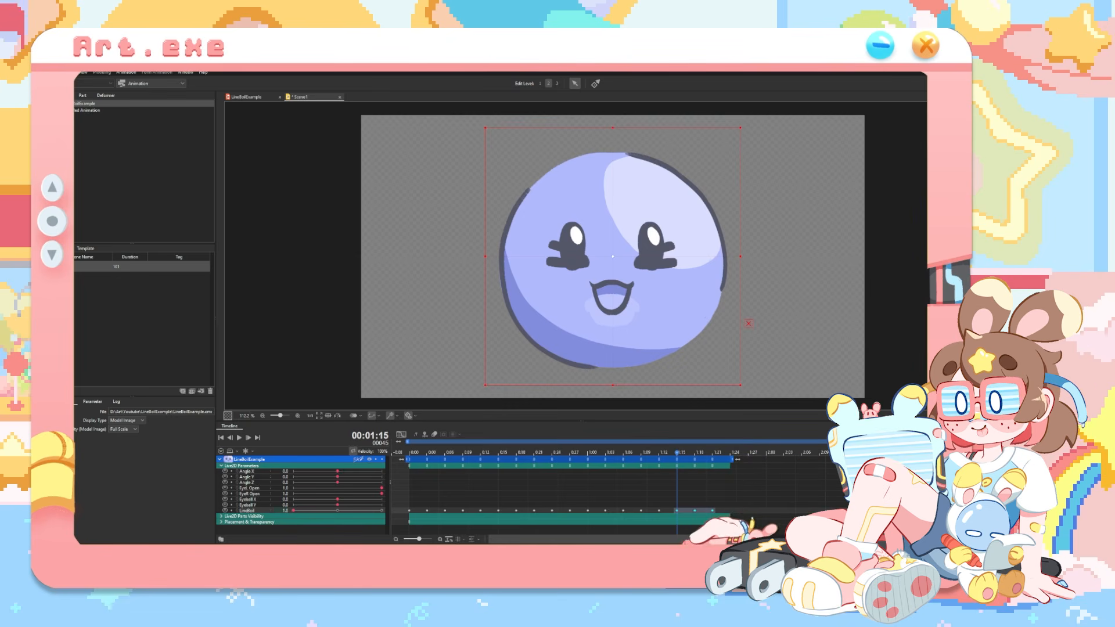
{"action": "left_click_drag", "start_coordinate": [419, 539], "coordinate": [411, 539]}
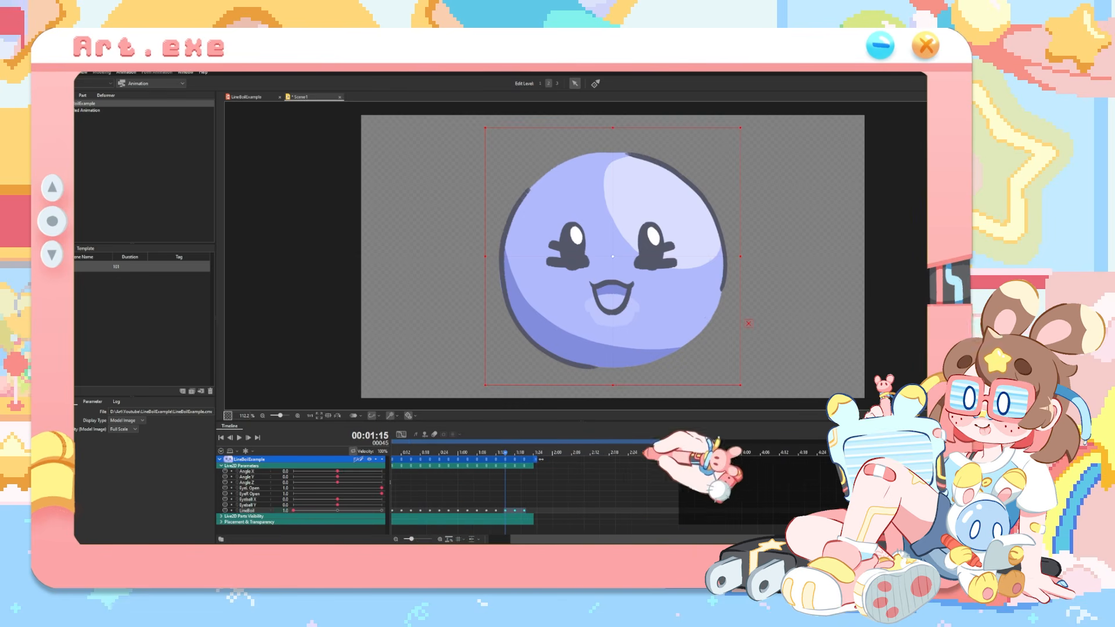
Shorten the scene to end at the final LineBoil keyframes and preview the animation from frame 0
{"action": "left_click_drag", "start_coordinate": [679, 445], "coordinate": [535, 446]}
{"action": "left_click", "coordinate": [221, 438]}
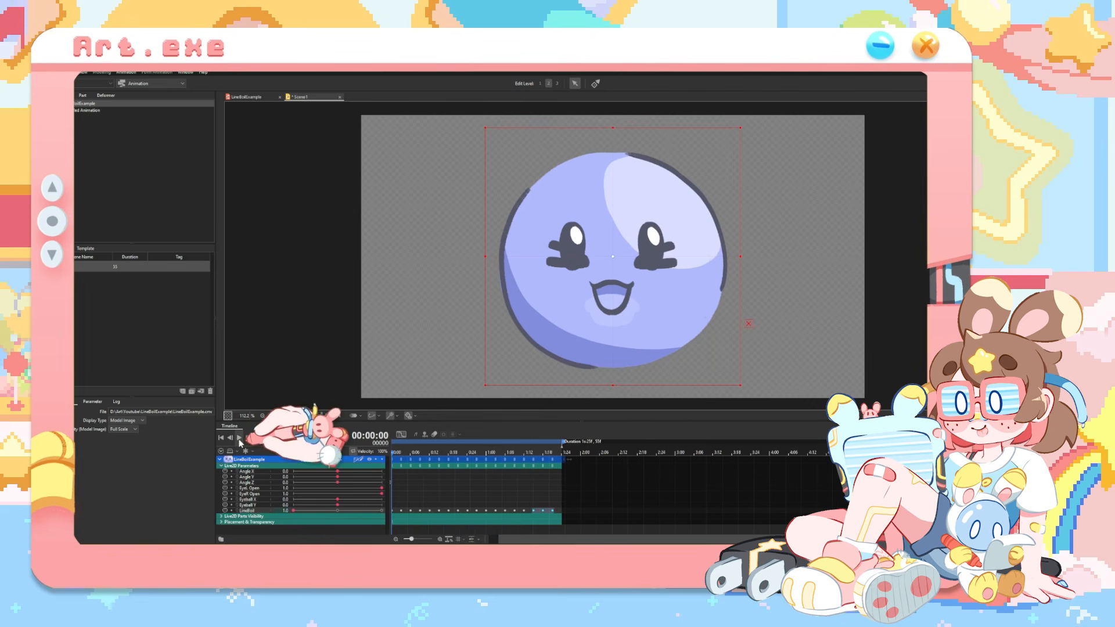
{"action": "left_click", "coordinate": [239, 438]}
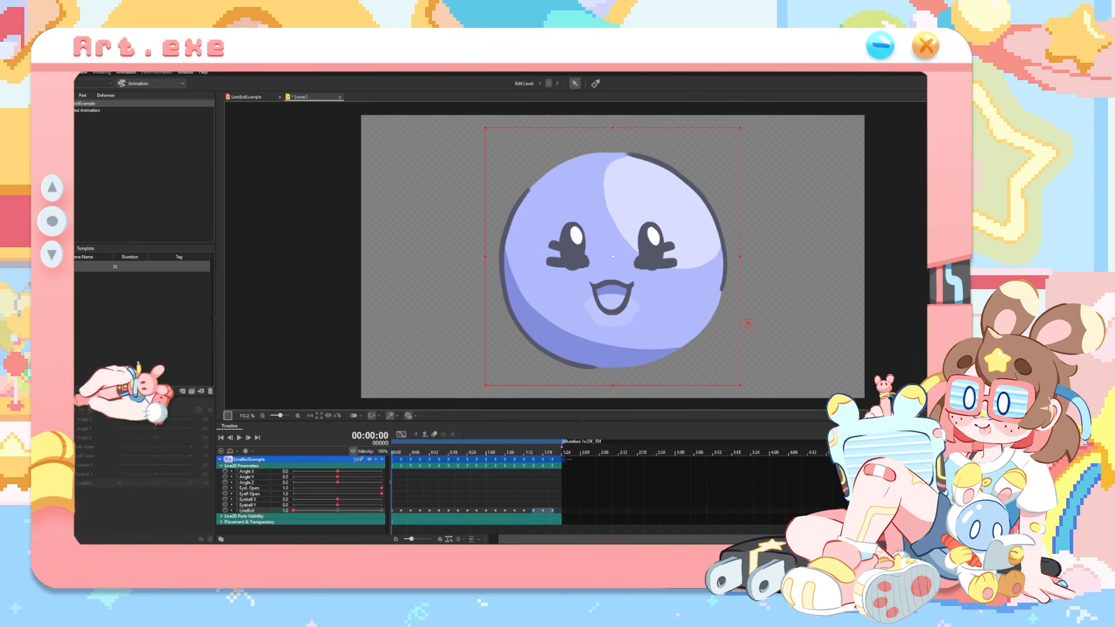
Change all LineBoil keyframes to step interpolation in the graph editor and play back the result
{"action": "left_click", "coordinate": [65, 402]}
{"action": "left_click", "coordinate": [247, 510]}
{"action": "left_click", "coordinate": [401, 434]}
{"action": "mouse_move", "coordinate": [394, 453]}
{"action": "left_mouse_down"}
{"action": "mouse_move", "coordinate": [511, 506]}
{"action": "mouse_move", "coordinate": [451, 505]}
{"action": "mouse_move", "coordinate": [392, 459]}
{"action": "left_mouse_up"}
{"action": "key", "text": "ctrl+a"}
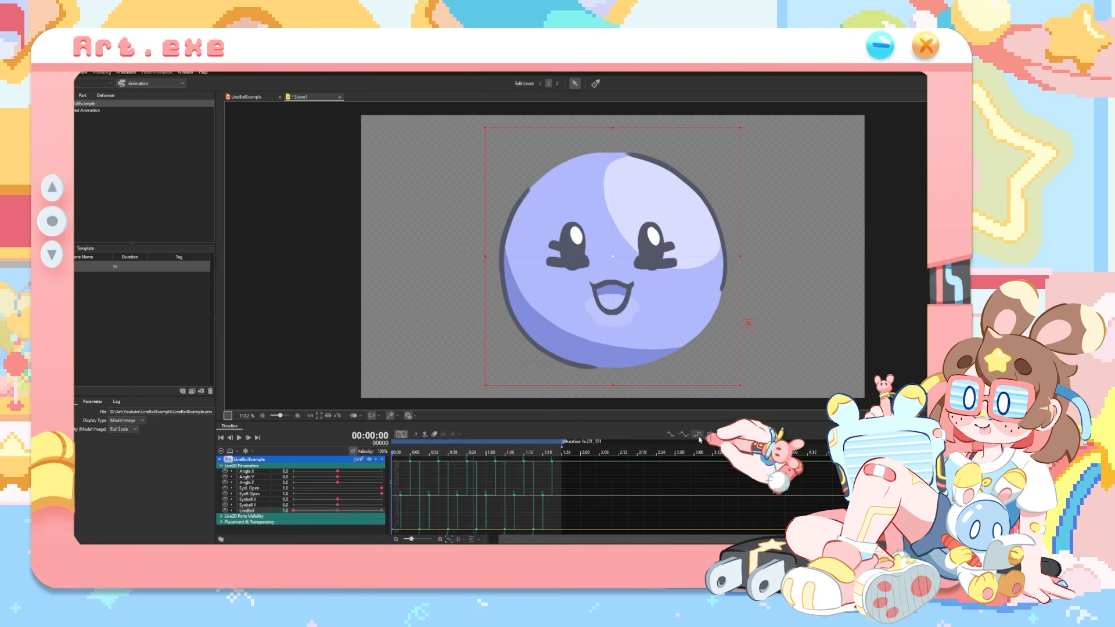
{"action": "left_click", "coordinate": [239, 438]}
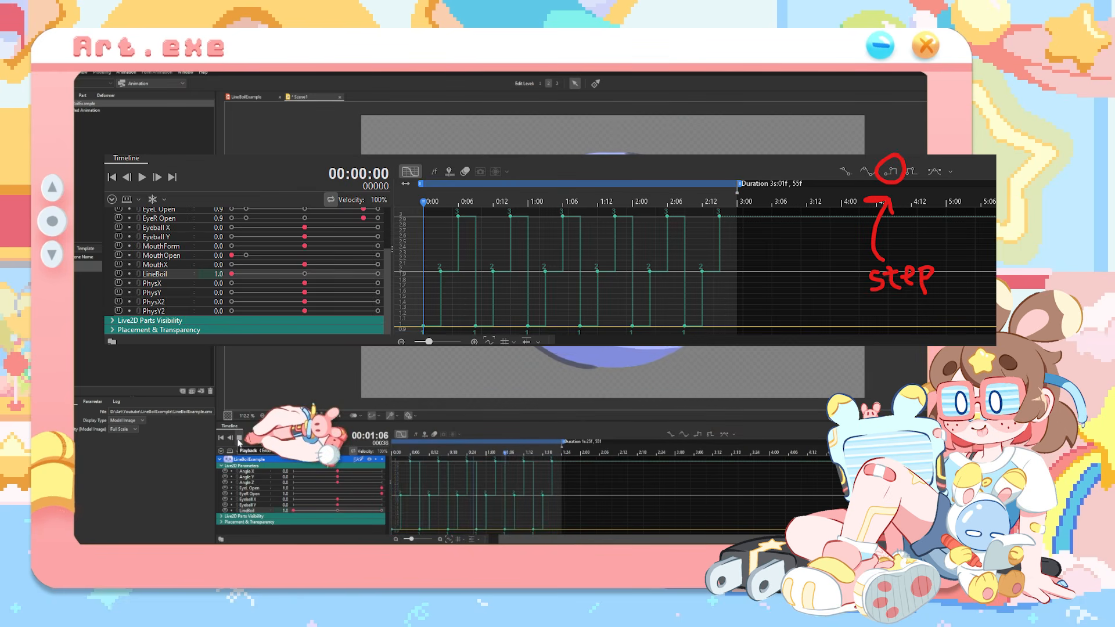
{"action": "left_click", "coordinate": [238, 440]}
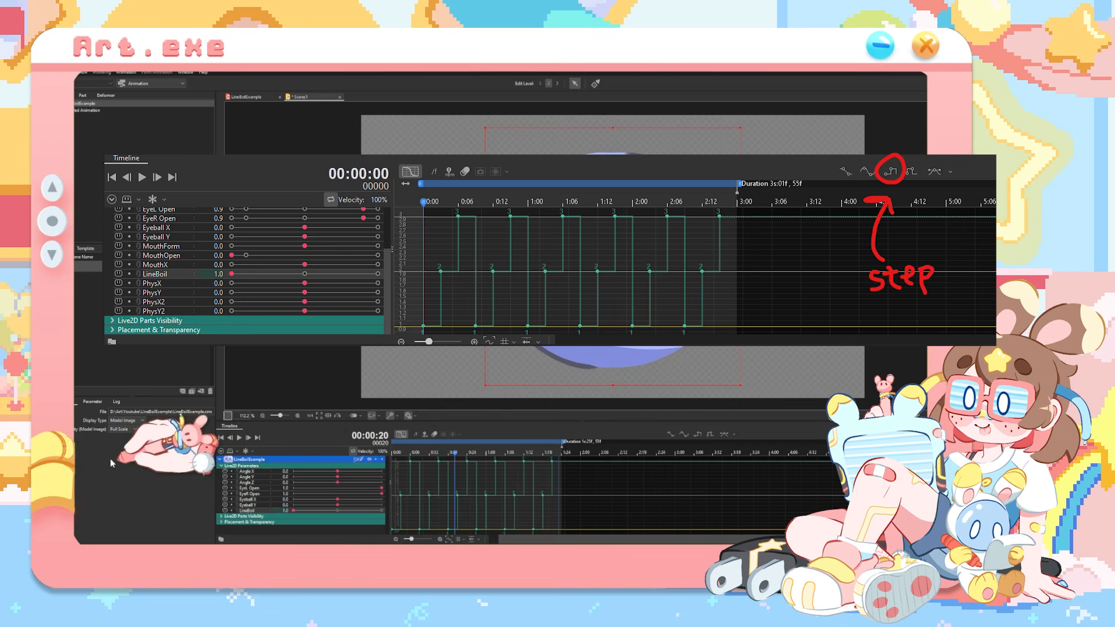
Leave the graph editor, set the scene's frame rate to 18, and preview the line boil loop
{"action": "left_click", "coordinate": [401, 435]}
{"action": "left_click", "coordinate": [398, 488]}
{"action": "left_click", "coordinate": [80, 268]}
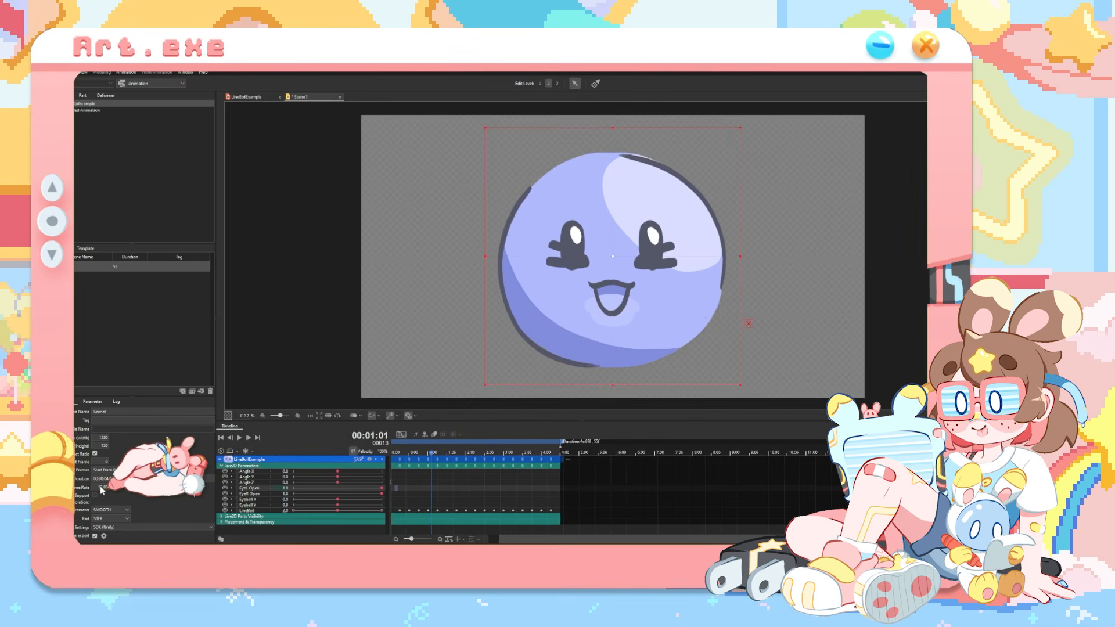
{"action": "left_click", "coordinate": [239, 438]}
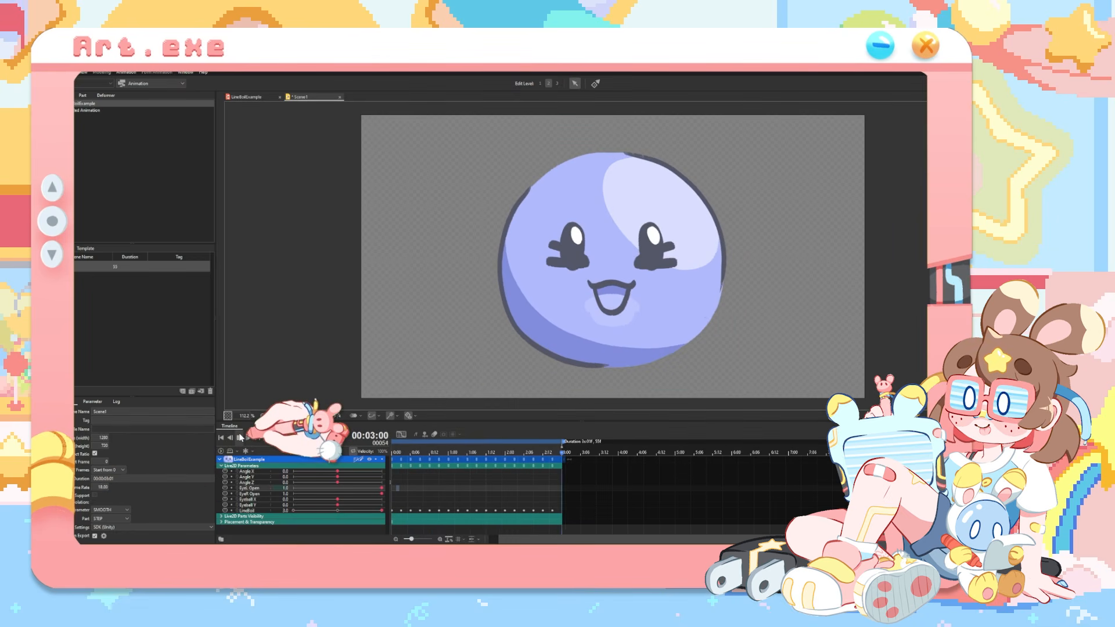
{"action": "left_click", "coordinate": [239, 438]}
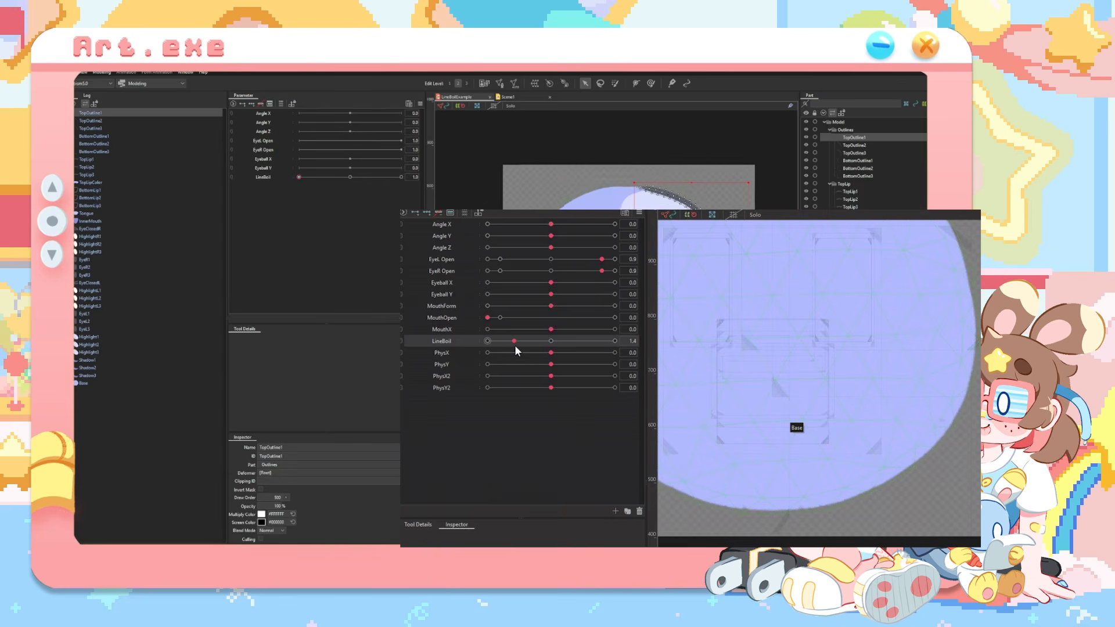
Scrub the LineBoil parameter in the model and clip the Tongue to the InnerMouth mesh
{"action": "left_click_drag", "start_coordinate": [514, 345], "coordinate": [560, 345]}
{"action": "left_click", "coordinate": [107, 213]}
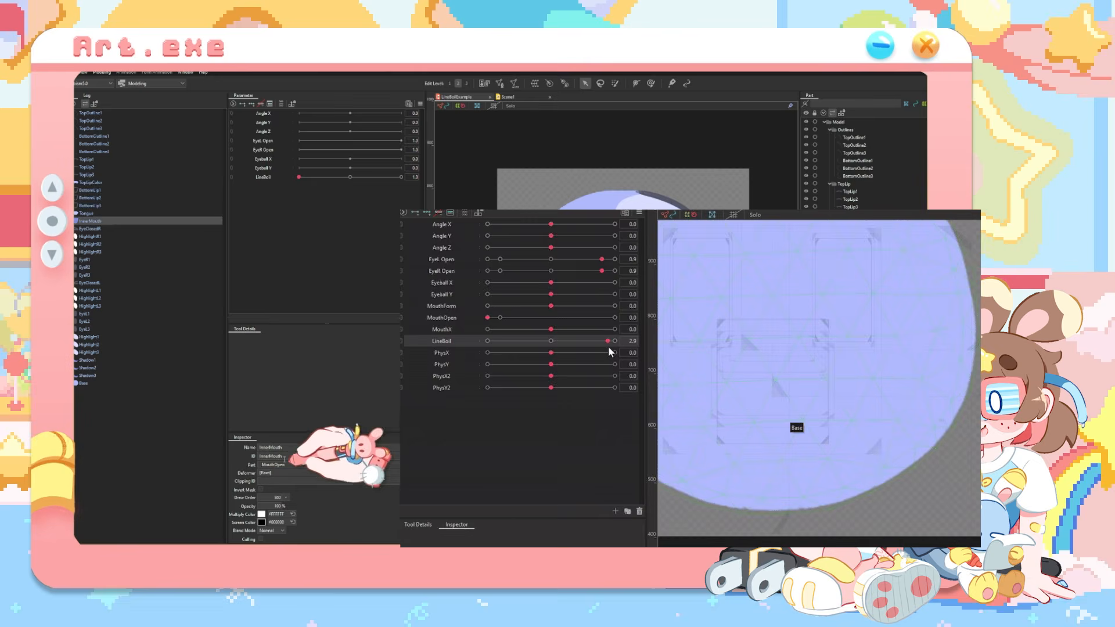
{"action": "scroll", "coordinate": [660, 406], "scroll_direction": "up", "scroll_amount": 3}
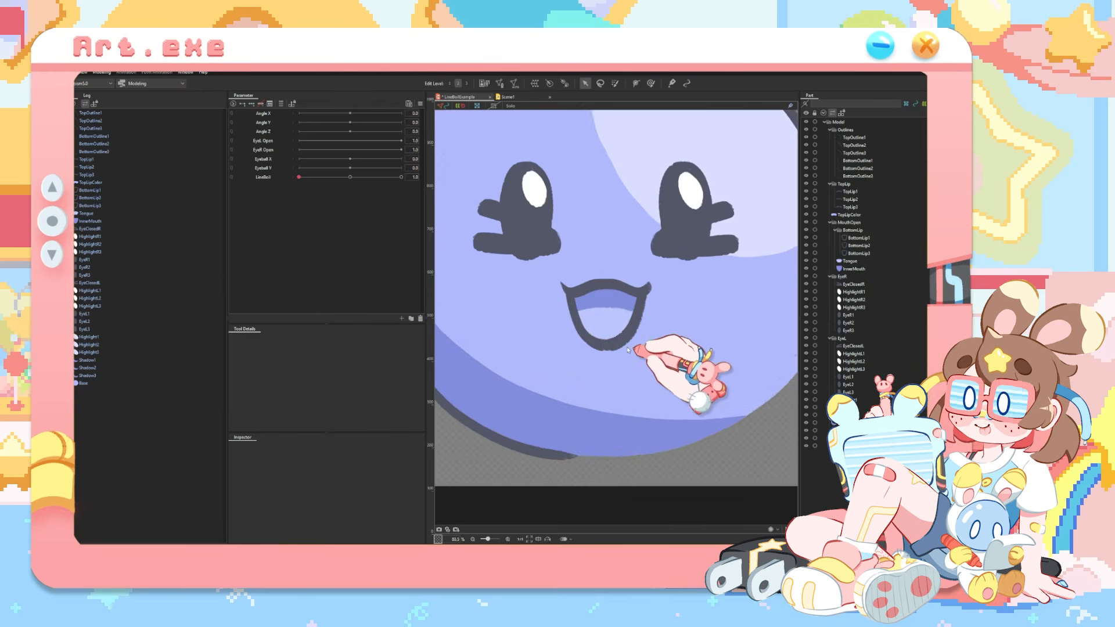
{"action": "scroll", "coordinate": [668, 372], "scroll_direction": "down", "scroll_amount": 2}
Key EyeClosedR and EyeClosedL on their eye-open parameters at 0.0 and 0.1
{"action": "left_click", "coordinate": [90, 229]}
{"action": "left_click", "coordinate": [410, 140]}
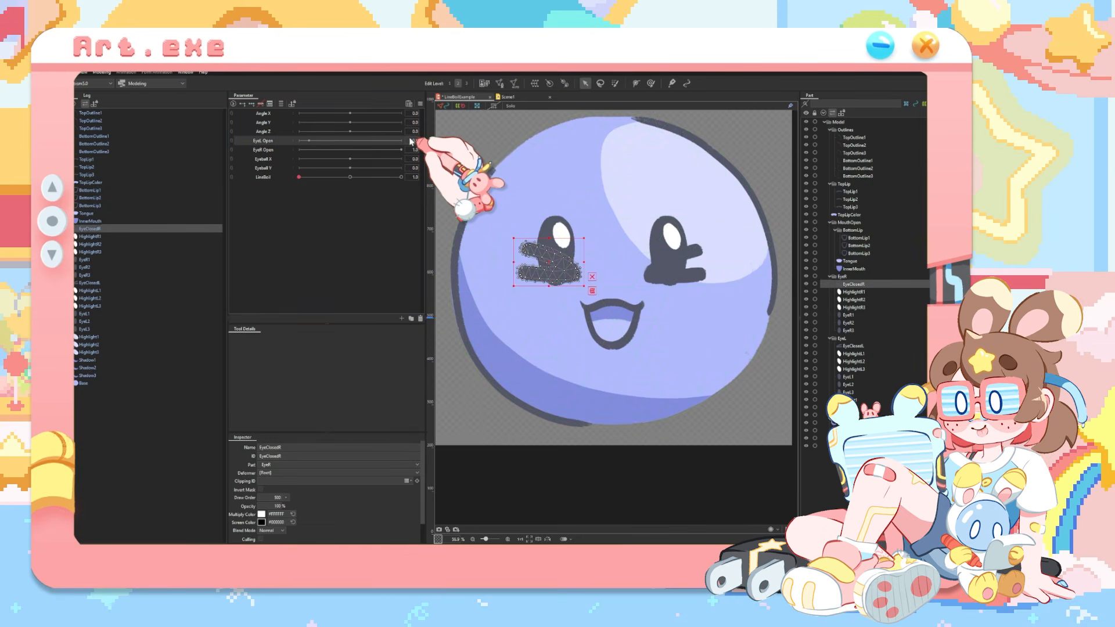
{"action": "left_click", "coordinate": [299, 141]}
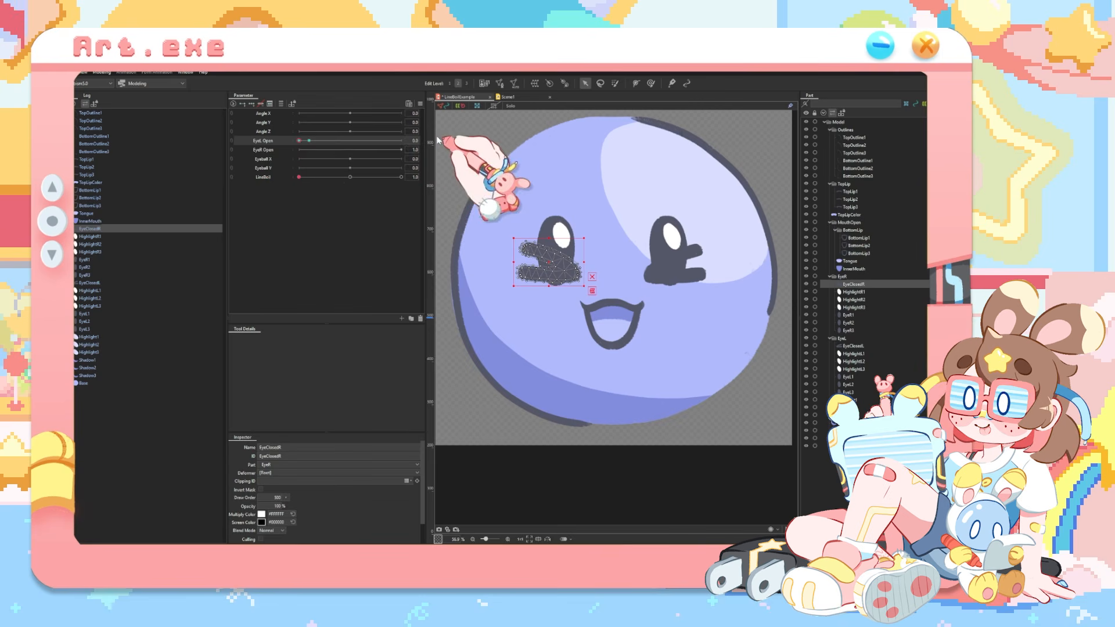
{"action": "left_click", "coordinate": [90, 283]}
{"action": "left_click", "coordinate": [414, 141]}
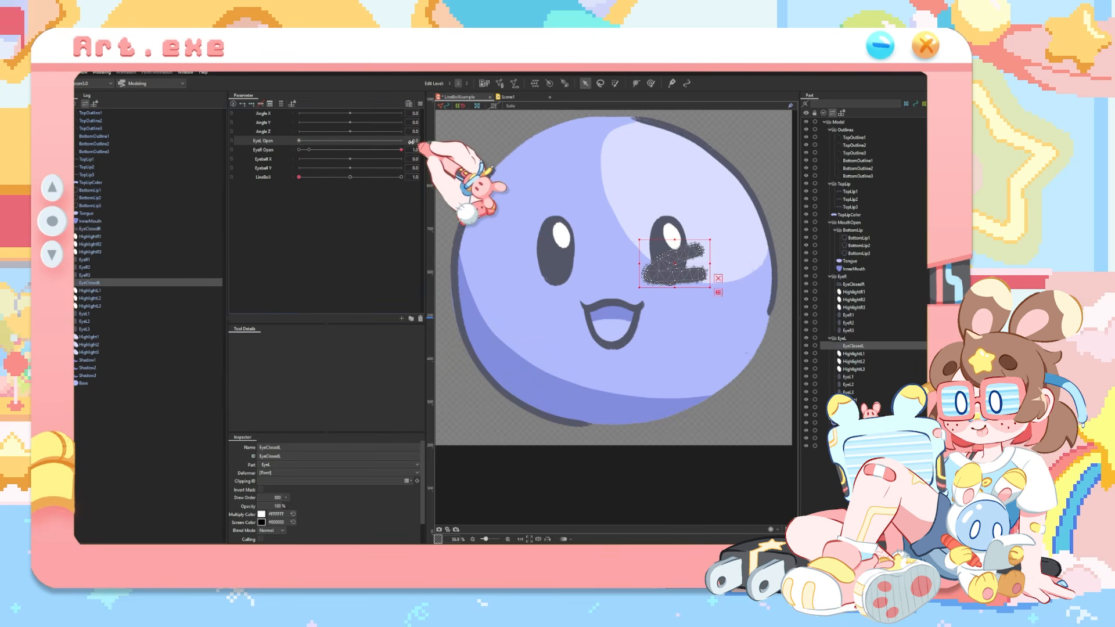
{"action": "type", "text": "0.1"}
{"action": "key", "text": "Return"}
Key EyeR1, EyeR2 and EyeR3 on the EyeR Open parameter at 0.1
{"action": "left_click", "coordinate": [105, 275]}
{"action": "left_click", "coordinate": [104, 260], "text": "shift"}
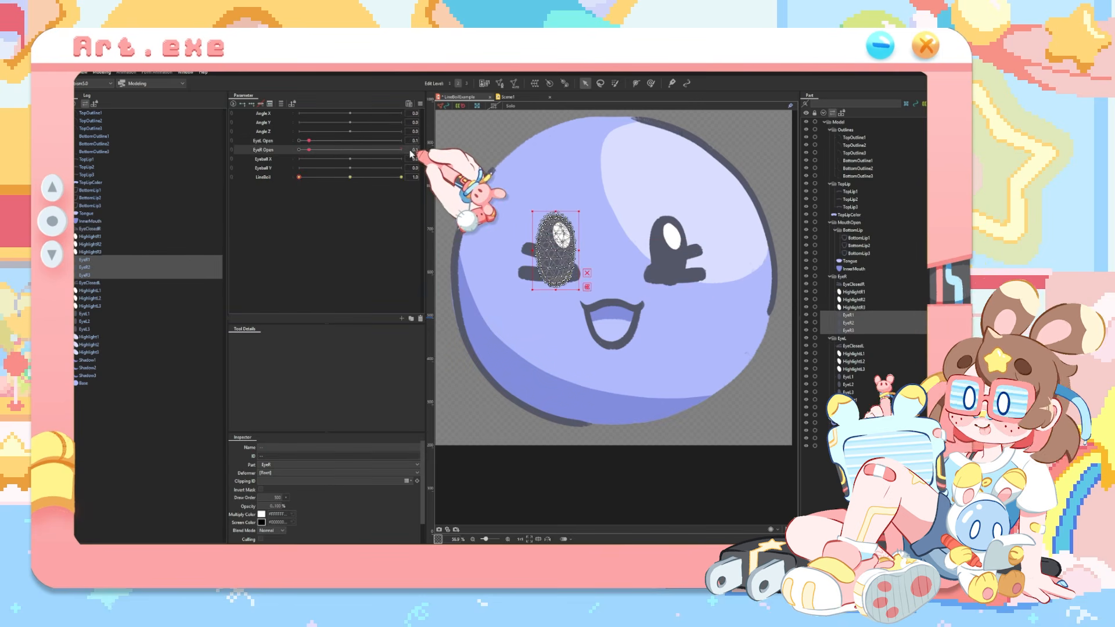
{"action": "type", "text": "0.1"}
{"action": "key", "text": "Return"}
Key HighlightR1, HighlightR2 and HighlightR3 on the EyeR Open parameter at 0.1
{"action": "left_click", "coordinate": [95, 252]}
{"action": "left_click", "coordinate": [95, 237], "text": "shift"}
{"action": "left_click", "coordinate": [415, 150]}
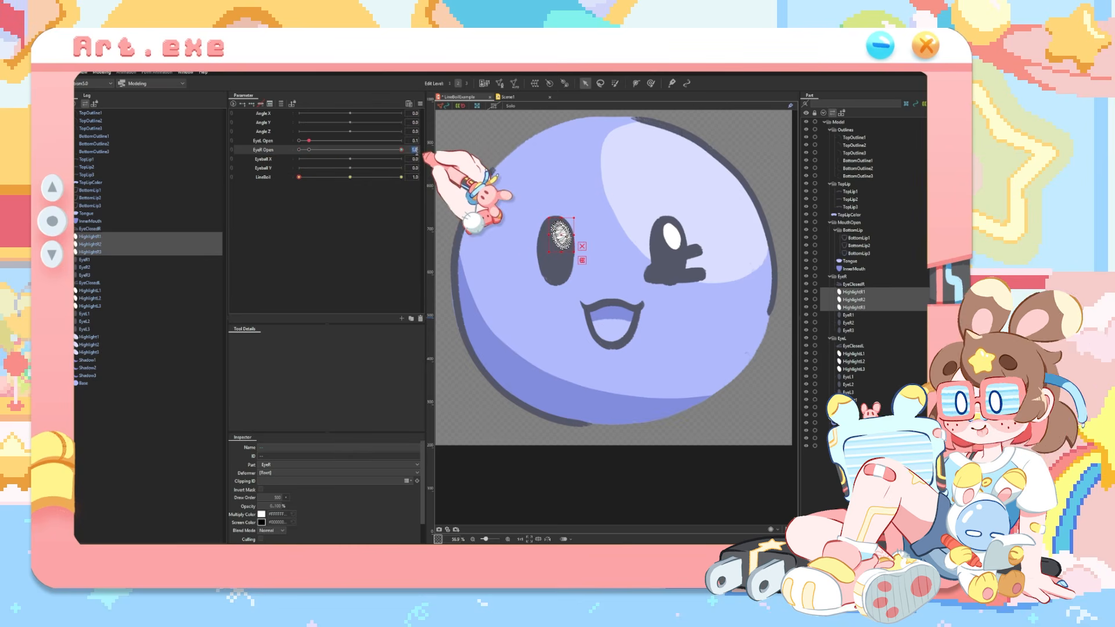
{"action": "type", "text": "0.1"}
{"action": "key", "text": "Return"}
Key the EyeL and HighlightL layers on EyeL Open, and return both eye-open parameters to 1.0
{"action": "left_click", "coordinate": [87, 329]}
{"action": "left_click", "coordinate": [87, 291], "text": "shift"}
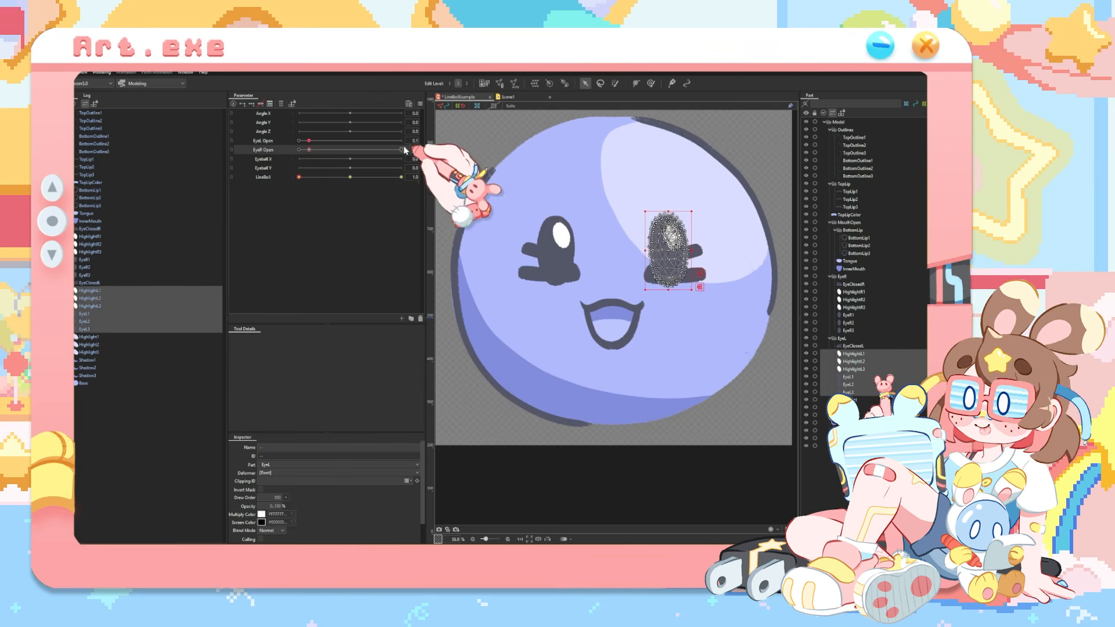
{"action": "left_click_drag", "start_coordinate": [400, 142], "coordinate": [449, 188]}
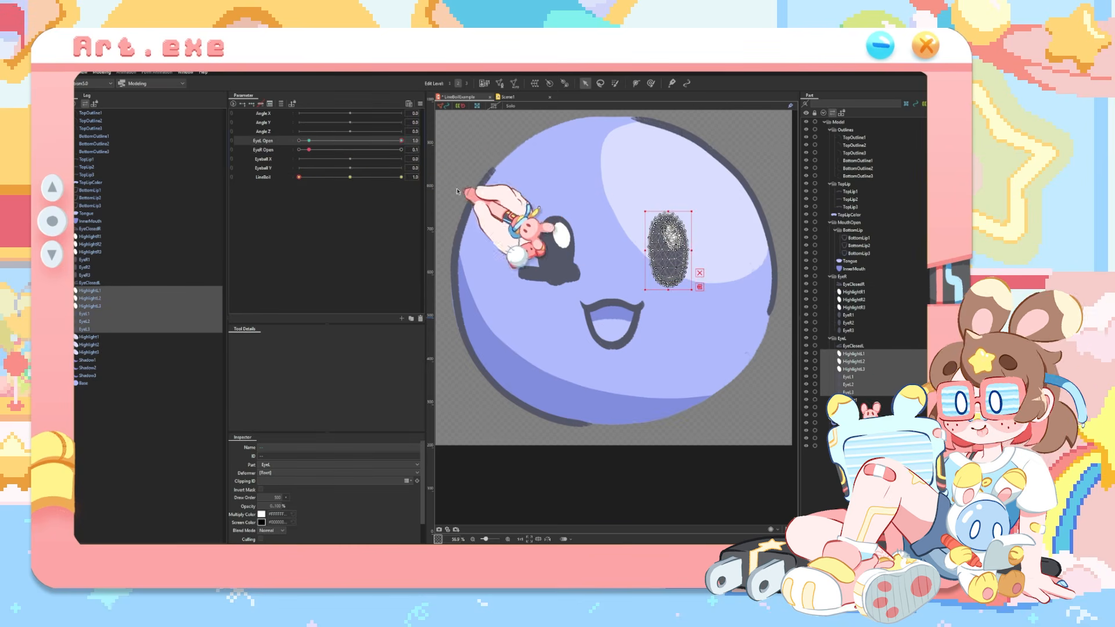
{"action": "left_click_drag", "start_coordinate": [309, 150], "coordinate": [409, 250]}
Create a warp deformer named EyeR around the EyeR1–EyeR3 and HighlightR1–HighlightR3 layers
{"action": "left_click", "coordinate": [116, 222]}
{"action": "left_click", "coordinate": [274, 160]}
{"action": "left_click", "coordinate": [93, 237]}
{"action": "left_click", "coordinate": [93, 275], "text": "shift"}
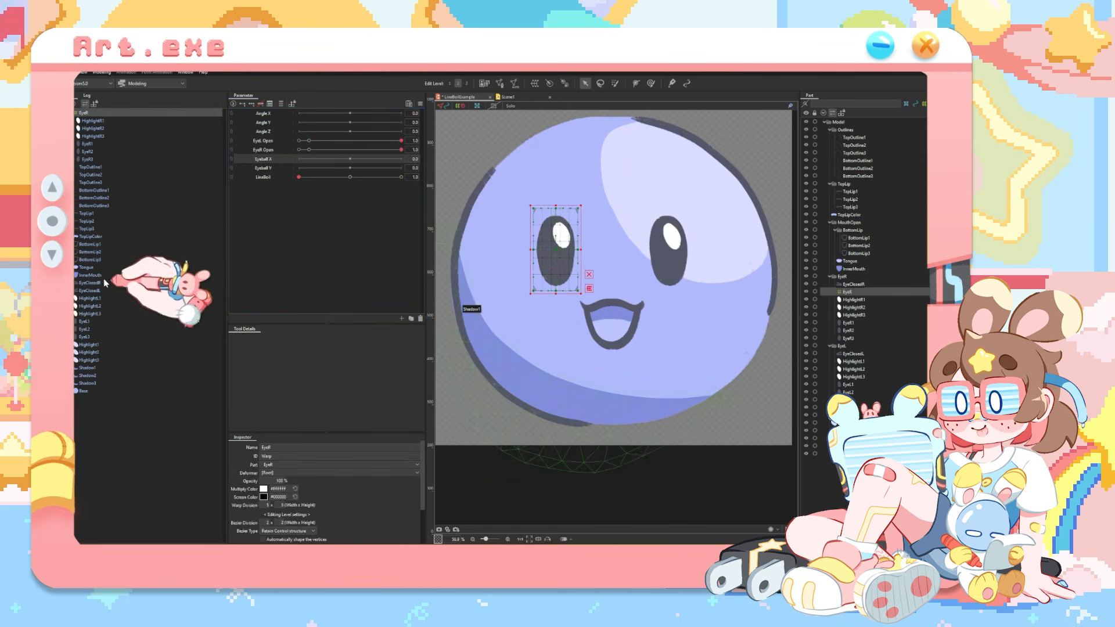
Create a warp deformer named EyeL around the EyeL and HighlightL layers and nest the closed-eye layers in the matching deformers
{"action": "left_click", "coordinate": [90, 167]}
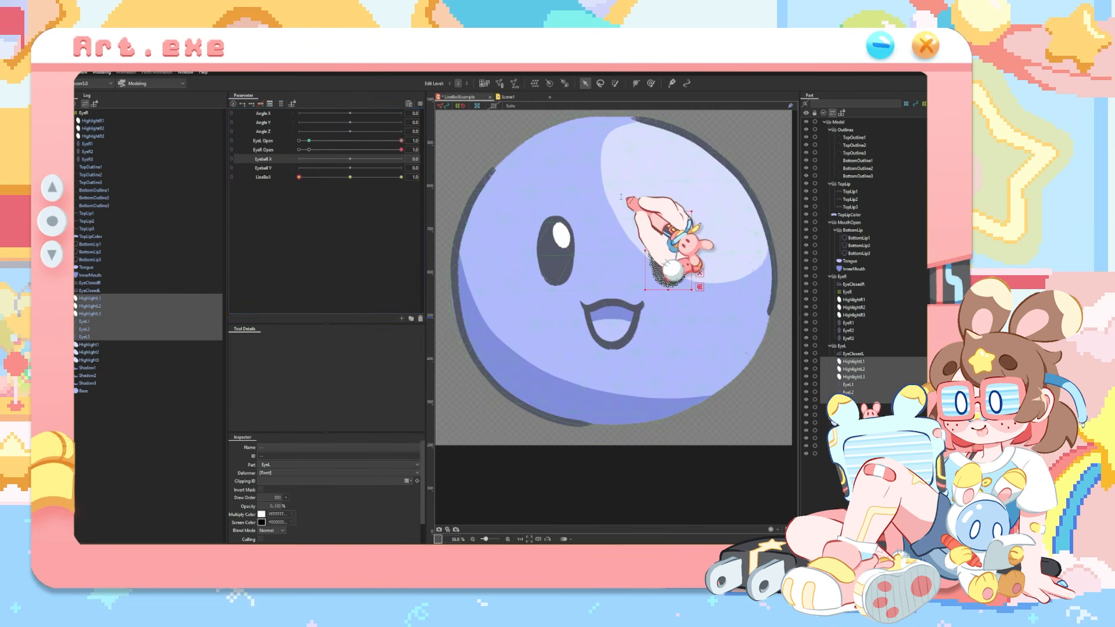
{"action": "left_click_drag", "start_coordinate": [93, 337], "coordinate": [93, 175]}
{"action": "left_click", "coordinate": [93, 175]}
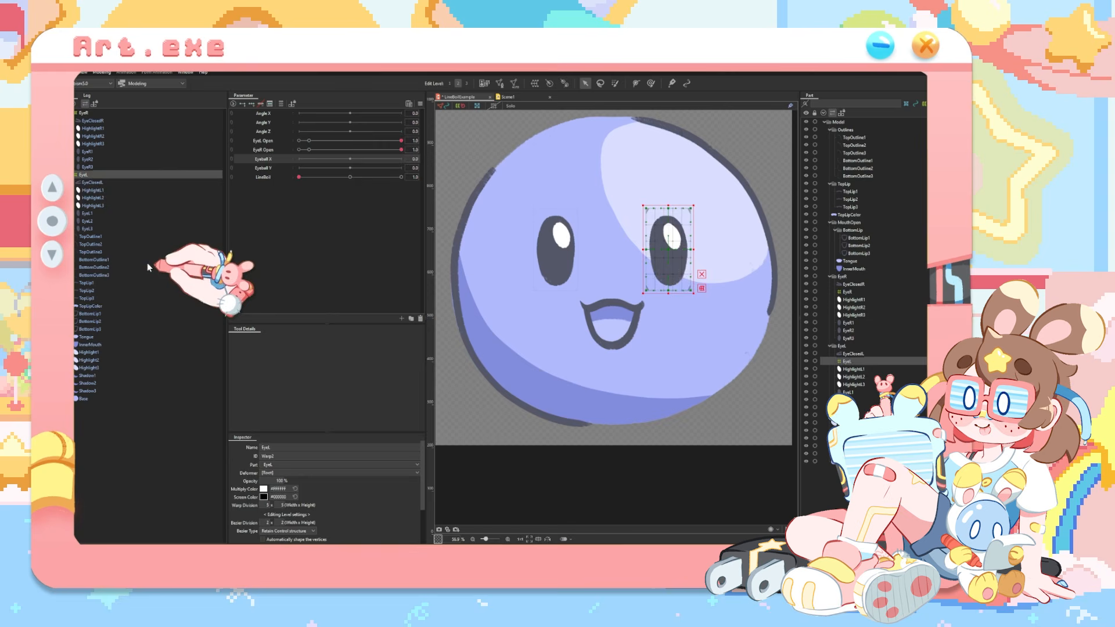
Create a warp deformer named TopOutline containing TopOutline1, TopOutline2 and TopOutline3
{"action": "left_click", "coordinate": [99, 237]}
{"action": "left_click", "coordinate": [93, 252], "text": "shift"}
{"action": "left_click", "coordinate": [535, 84]}
{"action": "left_click", "coordinate": [643, 197]}
{"action": "type", "text": "TopOutline"}
{"action": "left_click", "coordinate": [631, 283]}
Create a warp deformer named BottomOutline containing BottomOutline1, BottomOutline2 and BottomOutline3
{"action": "left_click", "coordinate": [96, 267]}
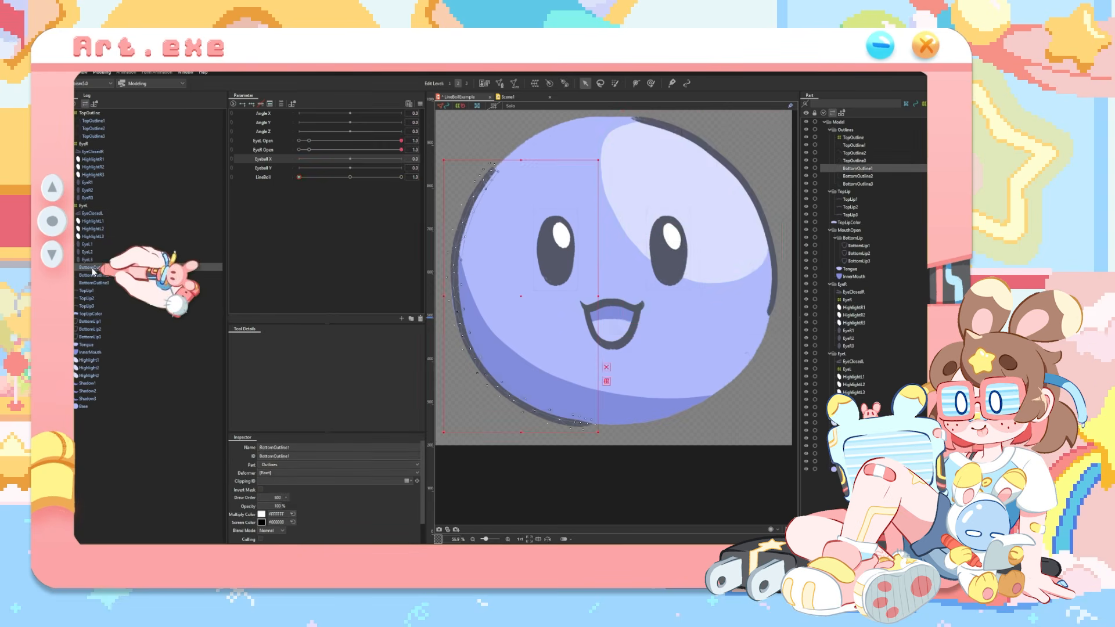
{"action": "left_click", "coordinate": [96, 283], "text": "shift"}
{"action": "left_click", "coordinate": [535, 83]}
{"action": "type", "text": "BottomOutline"}
{"action": "left_click", "coordinate": [621, 292]}
Create a warp deformer named TopLip containing TopLip1, TopLip2 and TopLip3
{"action": "left_click", "coordinate": [90, 298]}
{"action": "left_click", "coordinate": [90, 314], "text": "shift"}
{"action": "left_click", "coordinate": [535, 84]}
{"action": "left_click", "coordinate": [646, 198]}
{"action": "type", "text": "TopLip"}
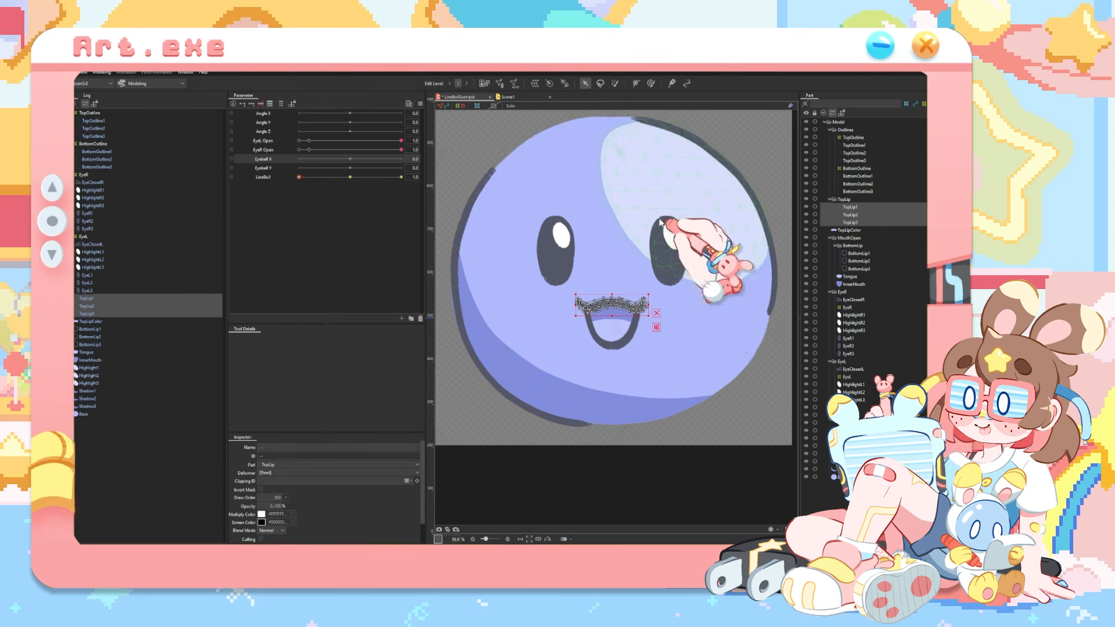
{"action": "left_click", "coordinate": [630, 288]}
Automatically generate meshes for TopLipColor and BottomLip1 through BottomLip3
{"action": "scroll", "coordinate": [621, 323], "scroll_direction": "up", "scroll_amount": 5}
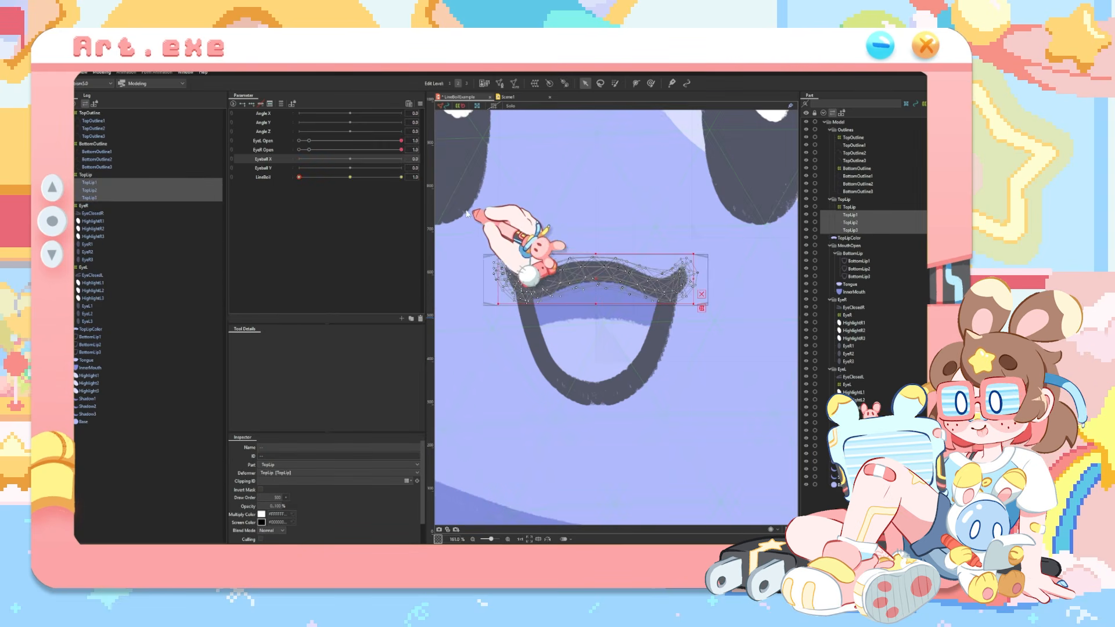
{"action": "left_click", "coordinate": [91, 329]}
{"action": "left_click", "coordinate": [476, 212]}
{"action": "left_click", "coordinate": [90, 337]}
{"action": "left_click", "coordinate": [90, 352], "text": "shift"}
{"action": "left_click", "coordinate": [514, 83]}
{"action": "left_click", "coordinate": [462, 237]}
Automatically generate meshes for the InnerMouth and Tongue layers
{"action": "left_click", "coordinate": [90, 368]}
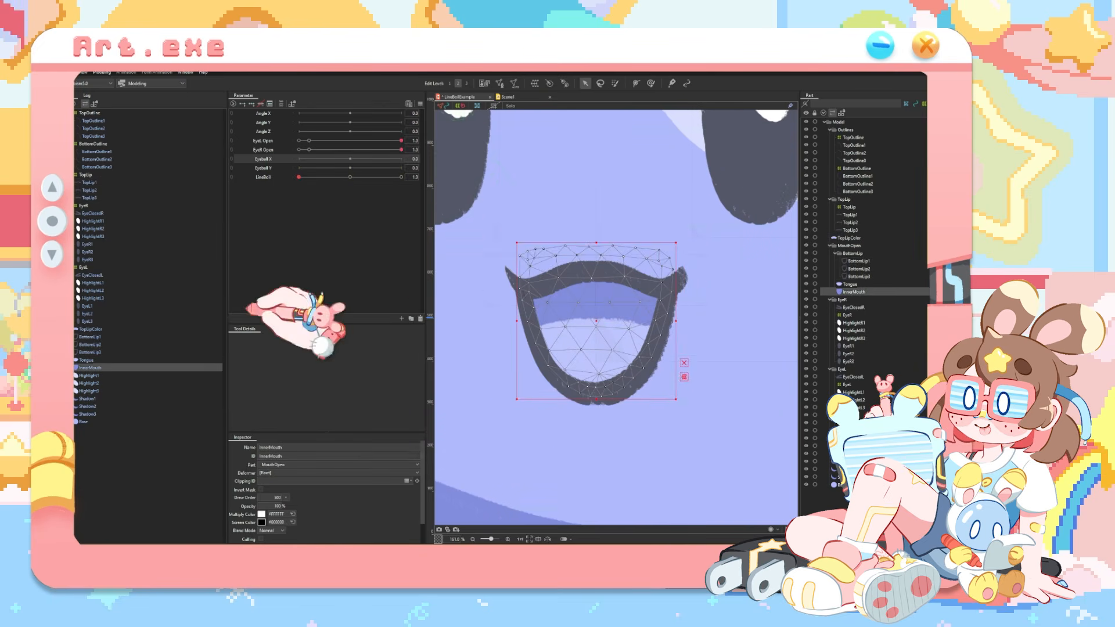
{"action": "left_click", "coordinate": [515, 83]}
{"action": "left_click", "coordinate": [90, 360]}
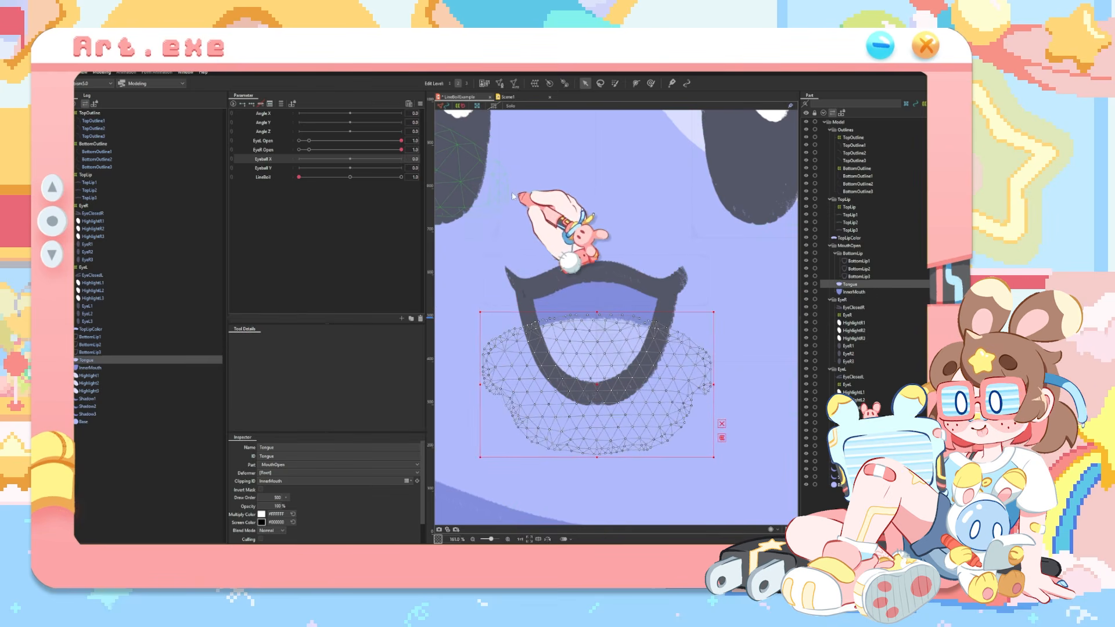
Nest the mouth parts in MouthXY, MouthX, MouthForm and InnerMouth warp deformers, with the Tongue directly under MouthXY
{"action": "left_click", "coordinate": [103, 329], "text": "shift"}
{"action": "left_click", "coordinate": [99, 368], "text": "ctrl"}
{"action": "left_click", "coordinate": [86, 175], "text": "ctrl"}
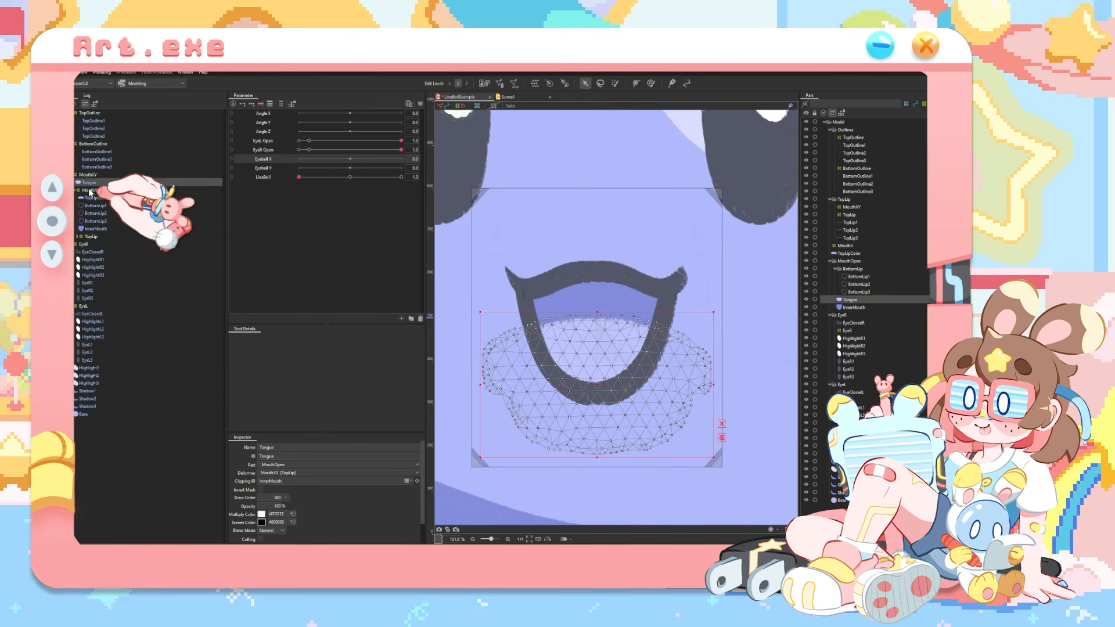
{"action": "left_click", "coordinate": [95, 205]}
{"action": "left_click", "coordinate": [95, 228], "text": "shift"}
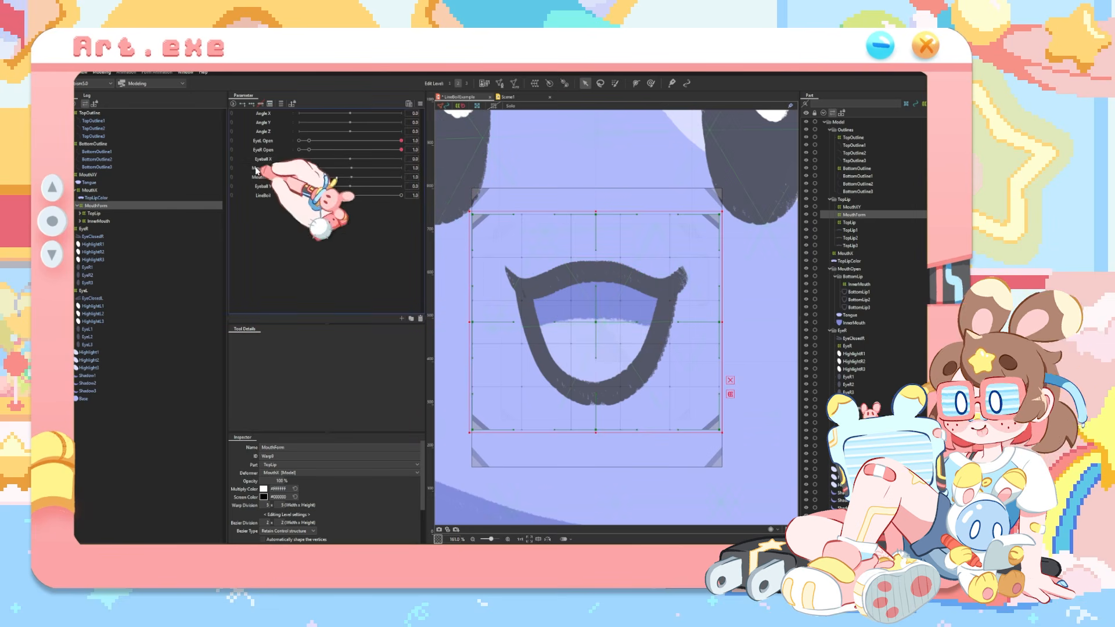
Key the MouthForm deformer at three values of the MouthForm parameter and adjust the mouth's width at both extremes
{"action": "left_click", "coordinate": [255, 168]}
{"action": "left_click", "coordinate": [252, 104]}
{"action": "left_click_drag", "start_coordinate": [351, 167], "coordinate": [402, 167]}
{"action": "left_click_drag", "start_coordinate": [723, 322], "coordinate": [782, 322]}
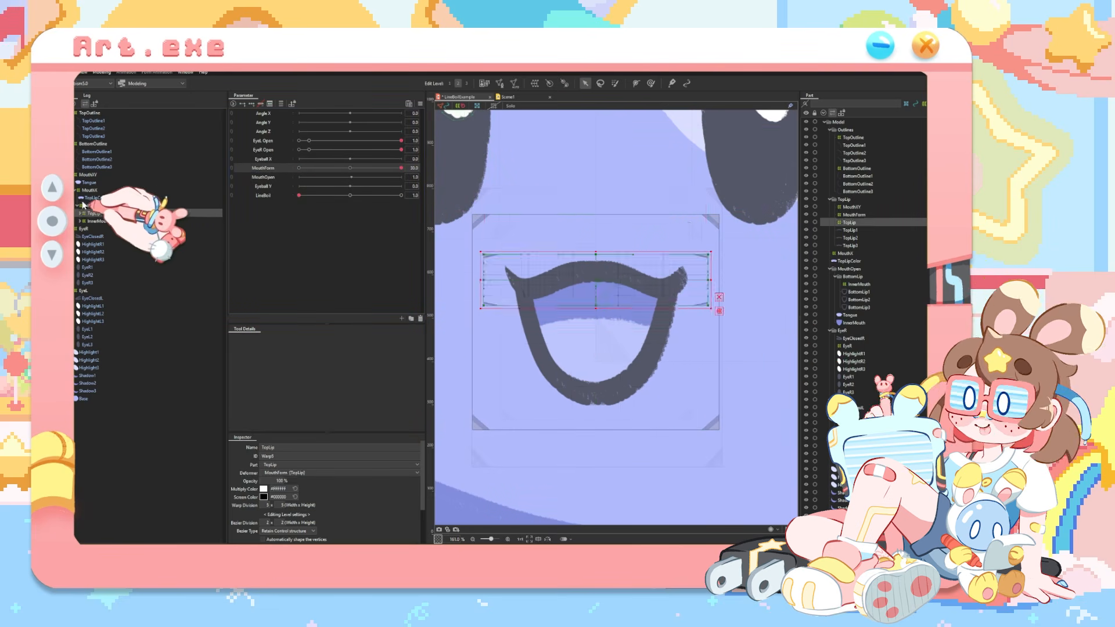
{"action": "left_click", "coordinate": [93, 198]}
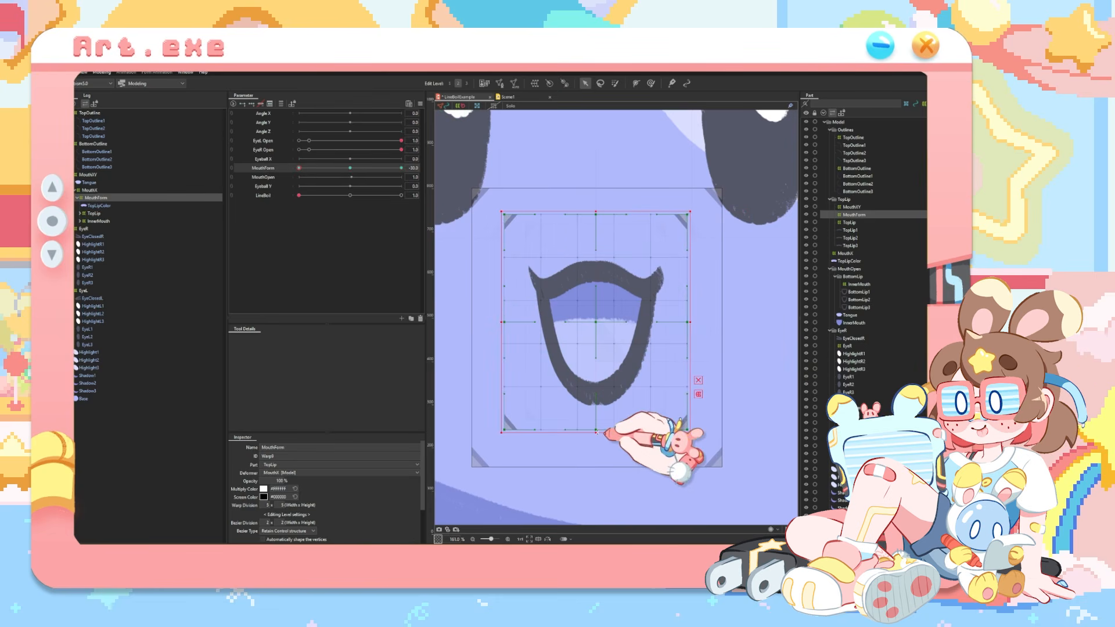
Try bending the TopLip deformer at the MouthForm minimum and undo the last three changes
{"action": "left_click", "coordinate": [93, 213]}
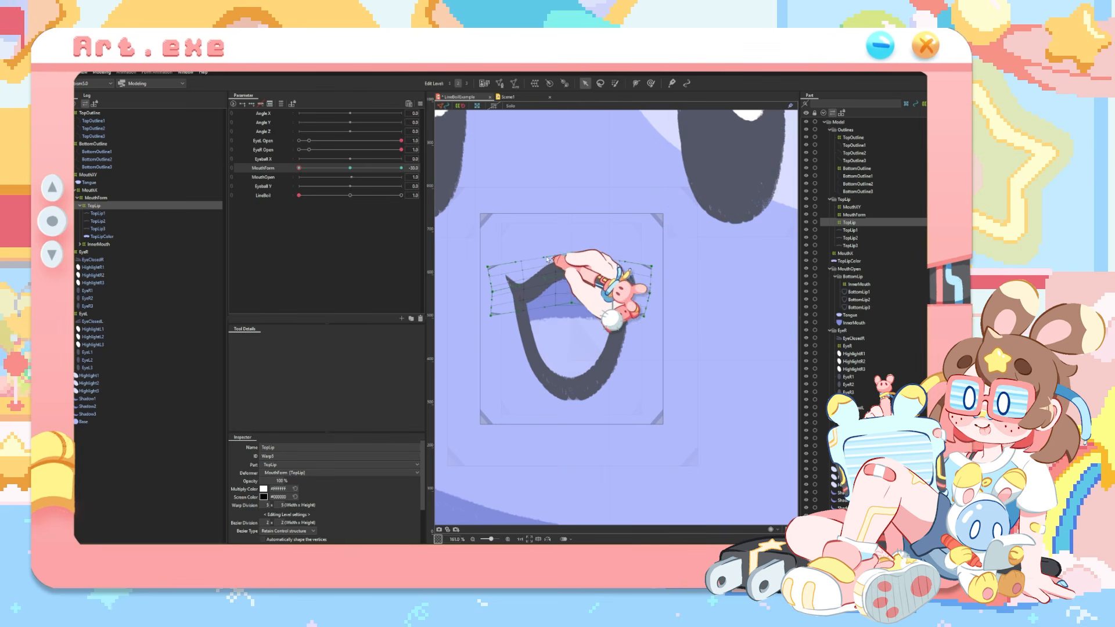
{"action": "scroll", "coordinate": [547, 259], "scroll_direction": "up", "scroll_amount": 2}
{"action": "left_click_drag", "start_coordinate": [355, 170], "coordinate": [299, 168]}
{"action": "key", "text": "ctrl+z"}
{"action": "key", "text": "ctrl+z"}
{"action": "key", "text": "ctrl+z"}
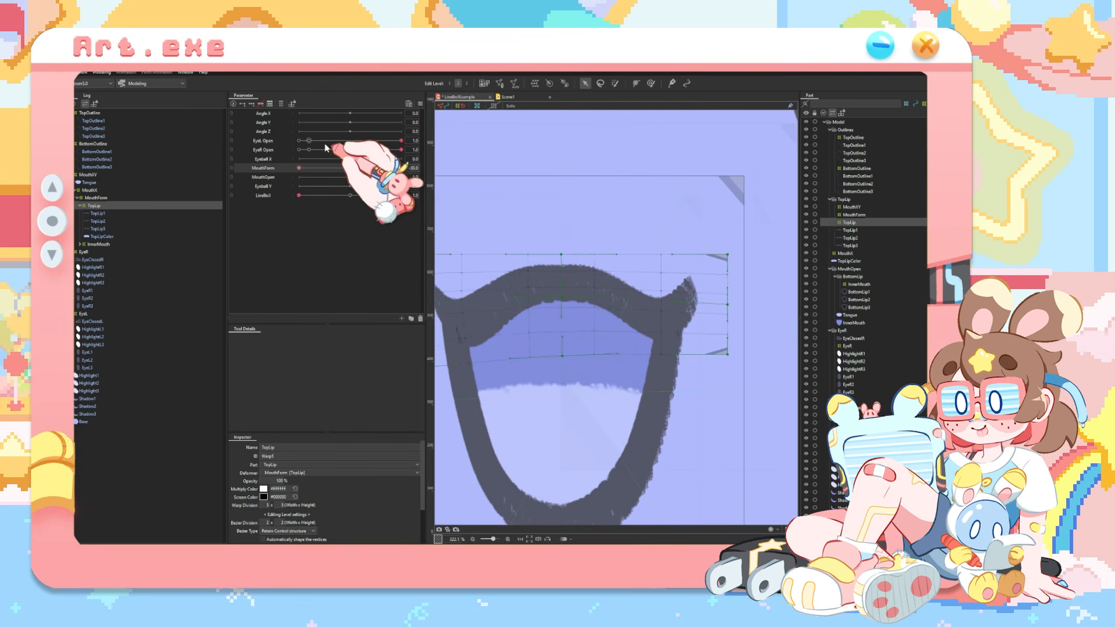
Try to reshape TopLip1, TopLip2 and TopLip3 together with deform path points along the upper lip
{"action": "left_click", "coordinate": [110, 229]}
{"action": "left_click", "coordinate": [110, 214], "text": "shift"}
{"action": "left_click", "coordinate": [637, 84]}
{"action": "scroll", "coordinate": [541, 278], "scroll_direction": "down", "scroll_amount": 1}
{"action": "left_click", "coordinate": [471, 298]}
{"action": "left_click", "coordinate": [555, 284]}
{"action": "left_click", "coordinate": [640, 301]}
{"action": "left_click", "coordinate": [513, 287]}
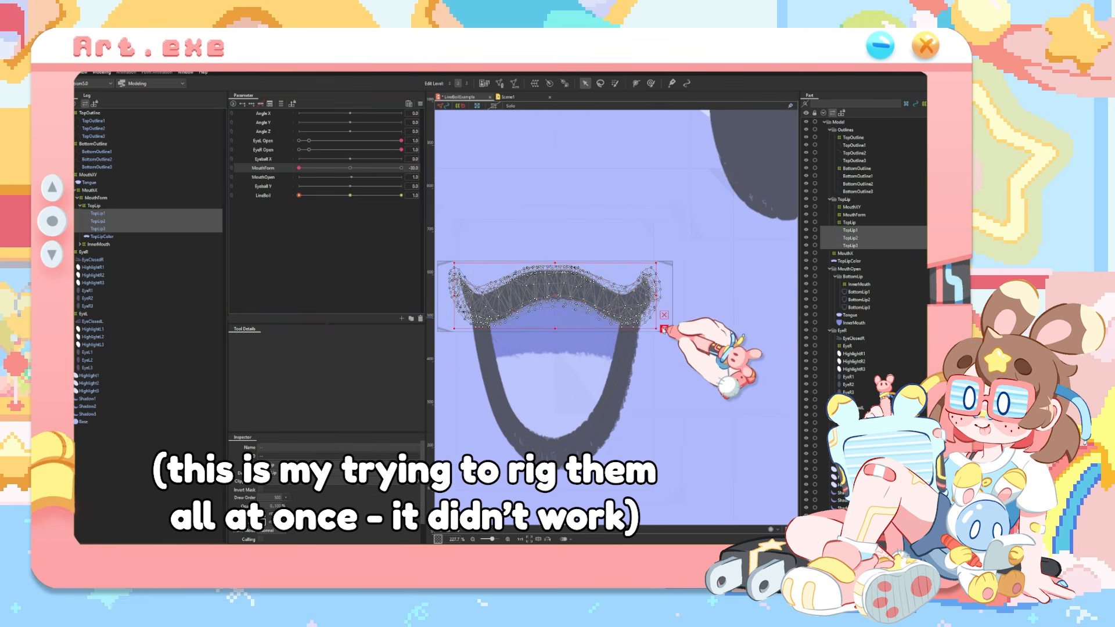
{"action": "left_click", "coordinate": [136, 221]}
Increase the TopLip warp deformer's divisions and bend its ends downward to arch the upper lip at the MouthForm minimum
{"action": "left_click", "coordinate": [94, 206]}
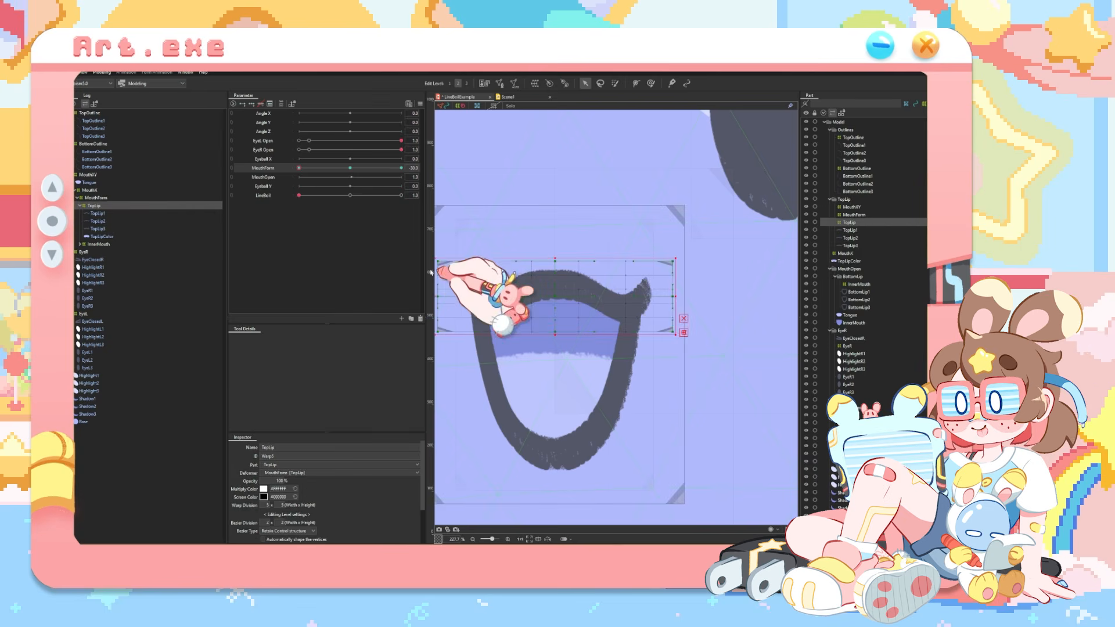
{"action": "left_click_drag", "start_coordinate": [736, 288], "coordinate": [735, 300]}
{"action": "left_click_drag", "start_coordinate": [737, 316], "coordinate": [755, 325]}
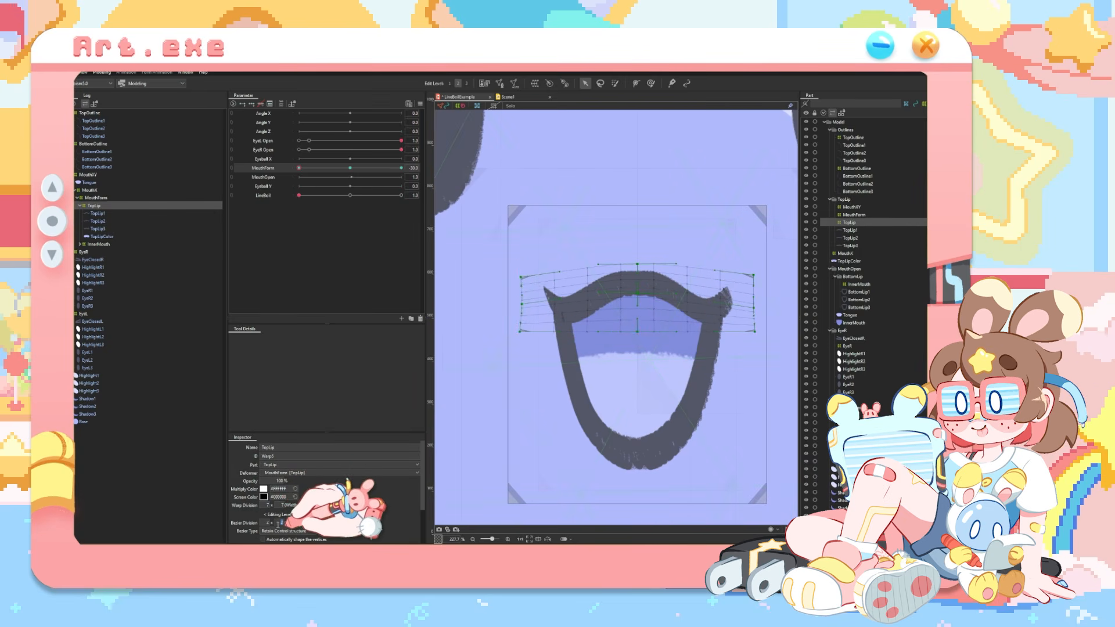
{"action": "scroll", "coordinate": [567, 227], "scroll_direction": "up", "scroll_amount": 2}
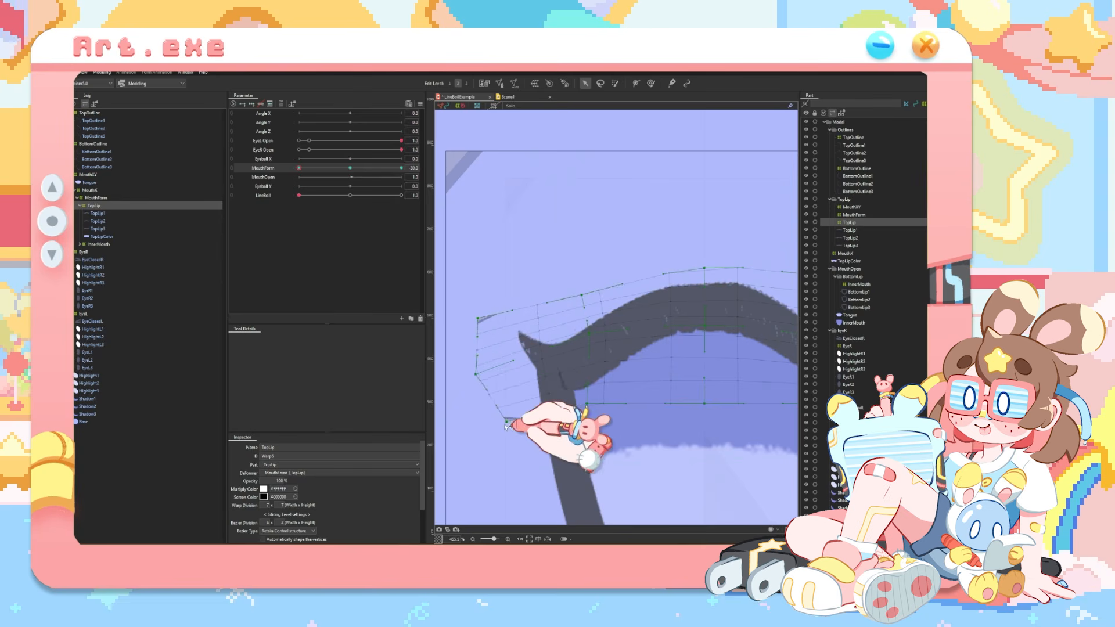
{"action": "scroll", "coordinate": [740, 242], "scroll_direction": "down", "scroll_amount": 1}
{"action": "scroll", "coordinate": [578, 306], "scroll_direction": "down", "scroll_amount": 2}
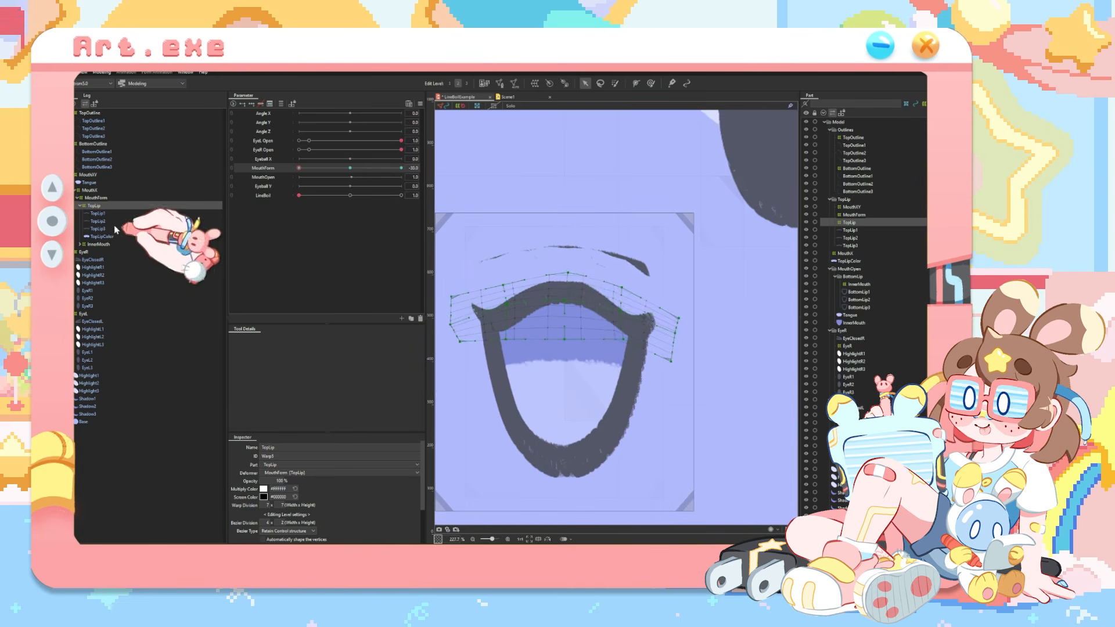
Wrap TopLipColor in its own nested TopLip deformer and refine the outer TopLip bend with the deform brush at the MouthForm minimum
{"action": "left_click", "coordinate": [110, 236]}
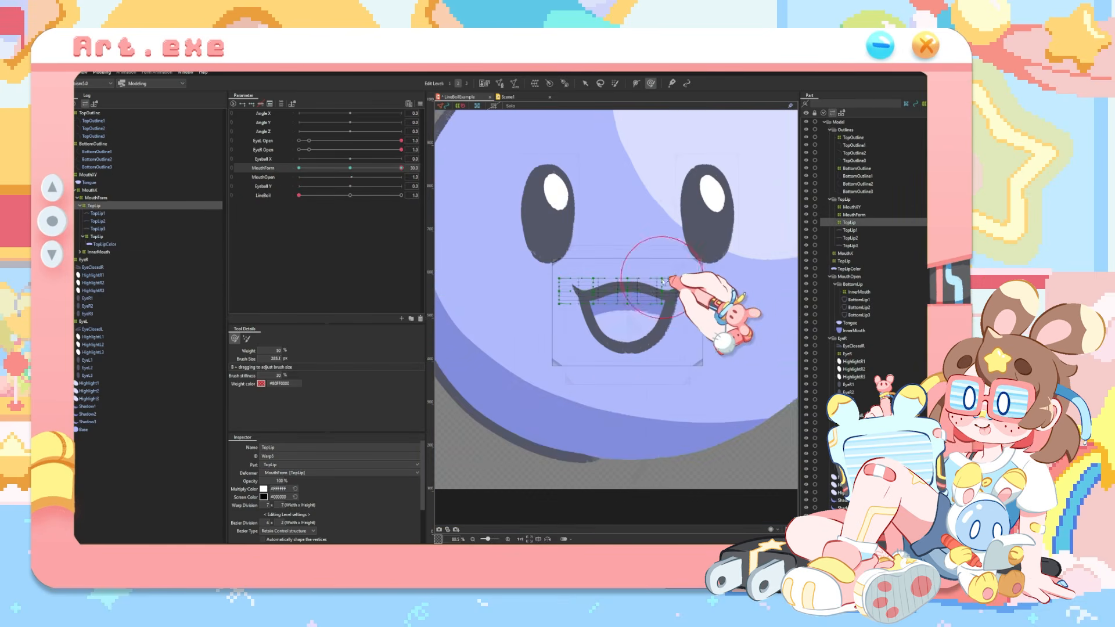
{"action": "left_click_drag", "start_coordinate": [401, 168], "coordinate": [195, 169]}
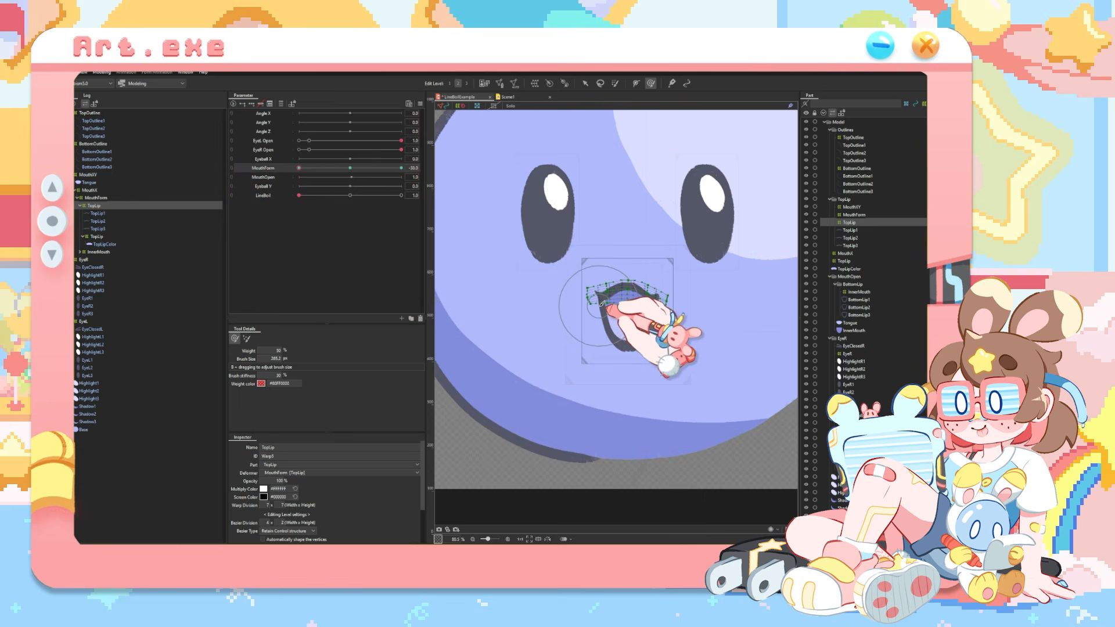
{"action": "scroll", "coordinate": [627, 308], "scroll_direction": "up", "scroll_amount": 4}
{"action": "left_click_drag", "start_coordinate": [691, 320], "coordinate": [698, 348]}
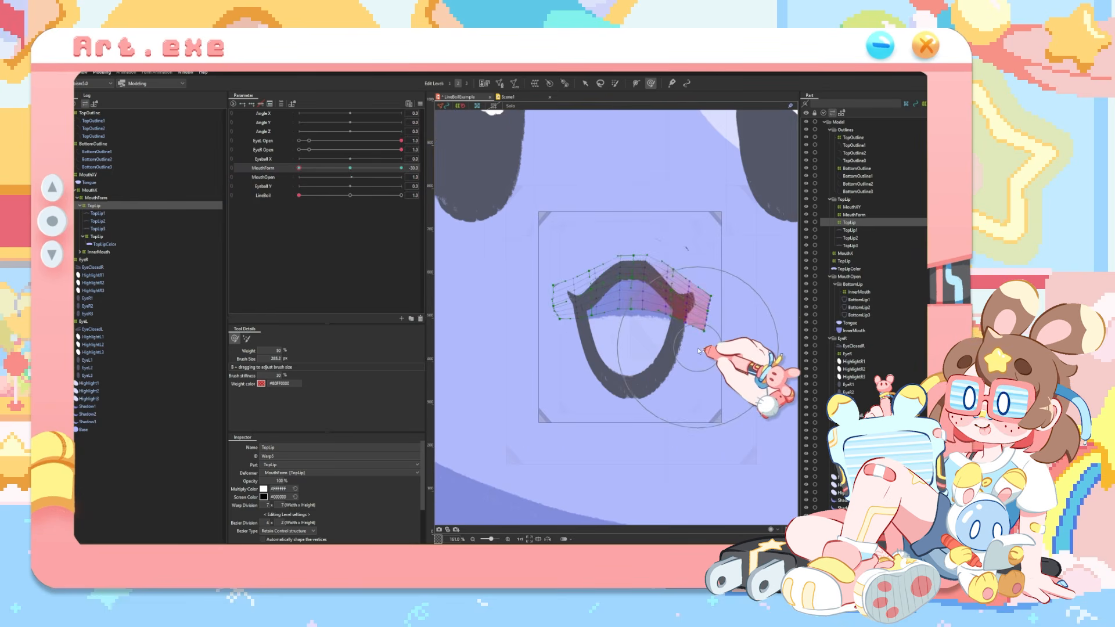
Shape the nested TopLip deformer around TopLipColor to follow the arched upper lip at the MouthForm minimum
{"action": "mouse_move", "coordinate": [299, 167]}
{"action": "left_mouse_down"}
{"action": "mouse_move", "coordinate": [402, 168]}
{"action": "mouse_move", "coordinate": [300, 168]}
{"action": "left_mouse_up"}
{"action": "left_click", "coordinate": [586, 84]}
{"action": "scroll", "coordinate": [648, 246], "scroll_direction": "up", "scroll_amount": 6}
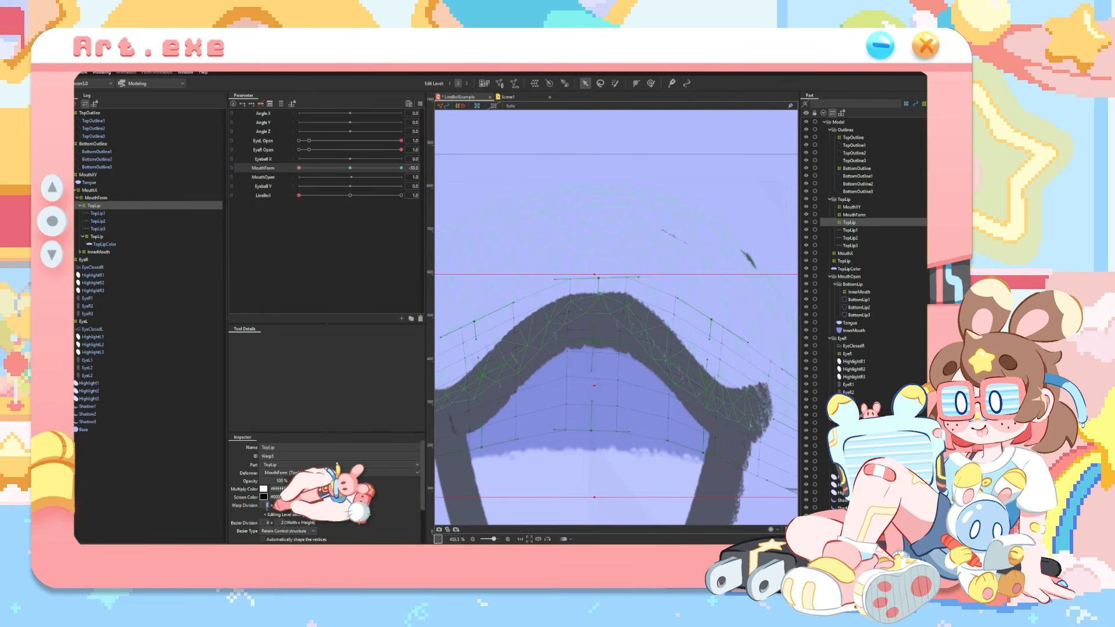
{"action": "left_click", "coordinate": [99, 236]}
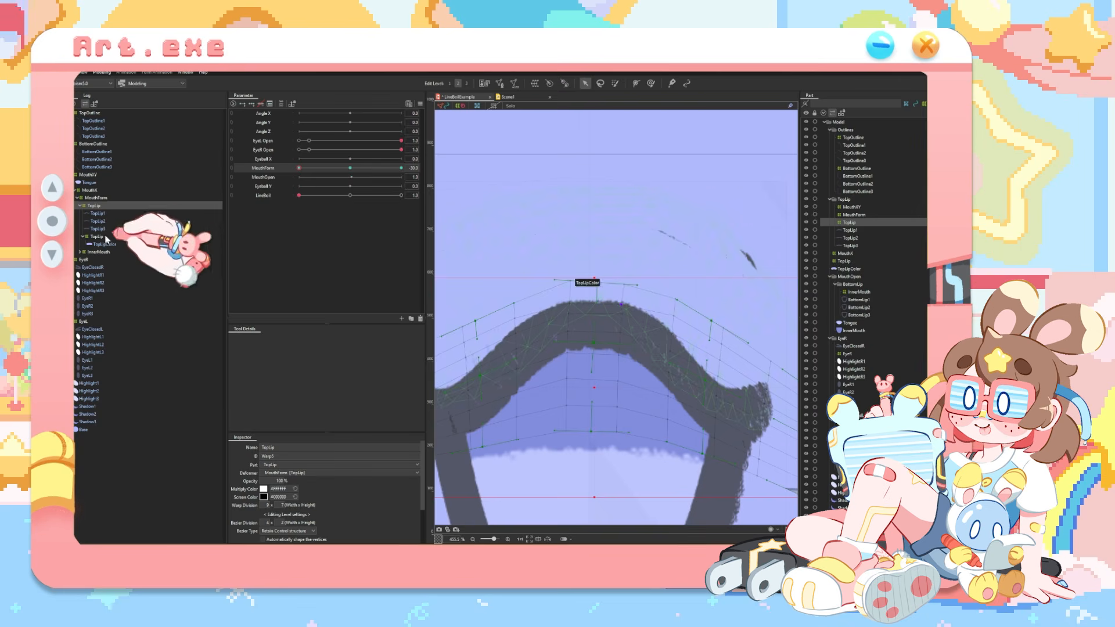
{"action": "scroll", "coordinate": [747, 299], "scroll_direction": "down", "scroll_amount": 4}
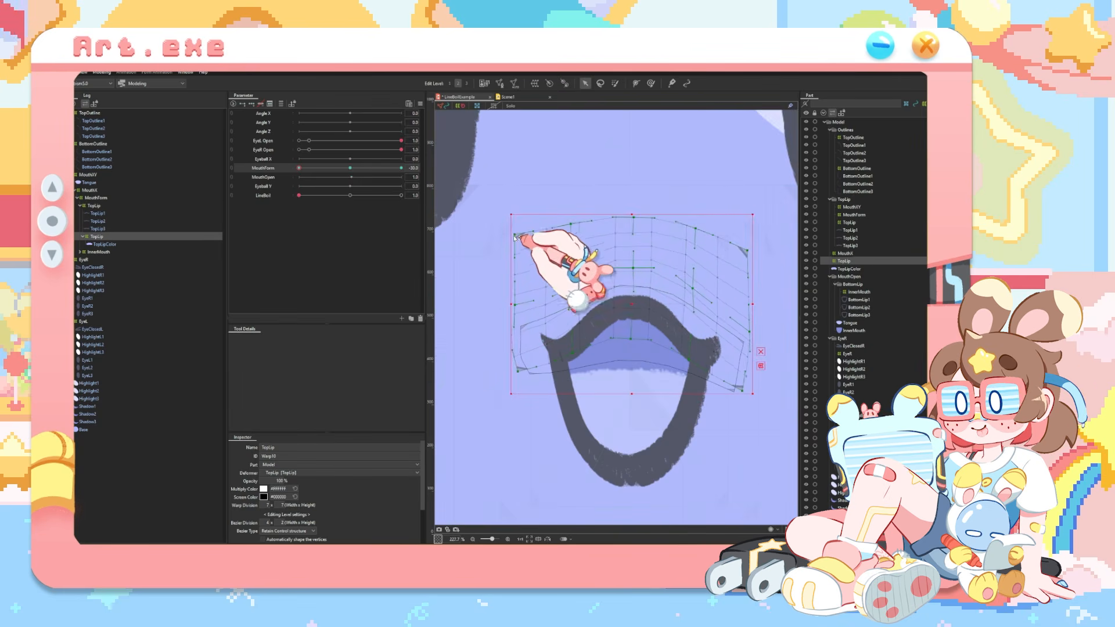
{"action": "left_click", "coordinate": [93, 205]}
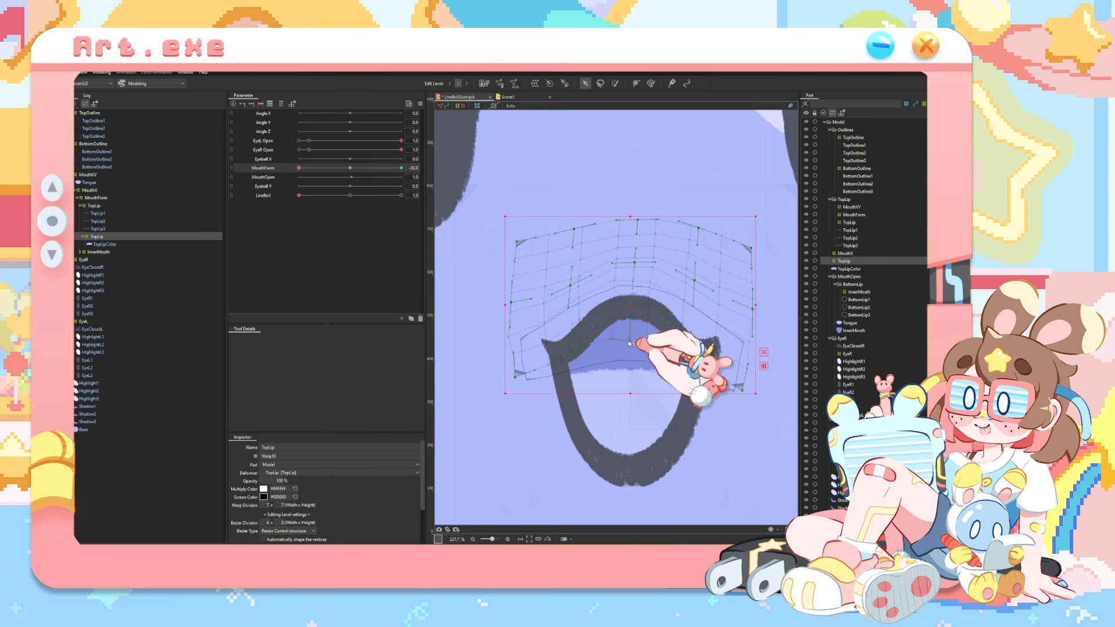
{"action": "scroll", "coordinate": [673, 341], "scroll_direction": "down", "scroll_amount": 4}
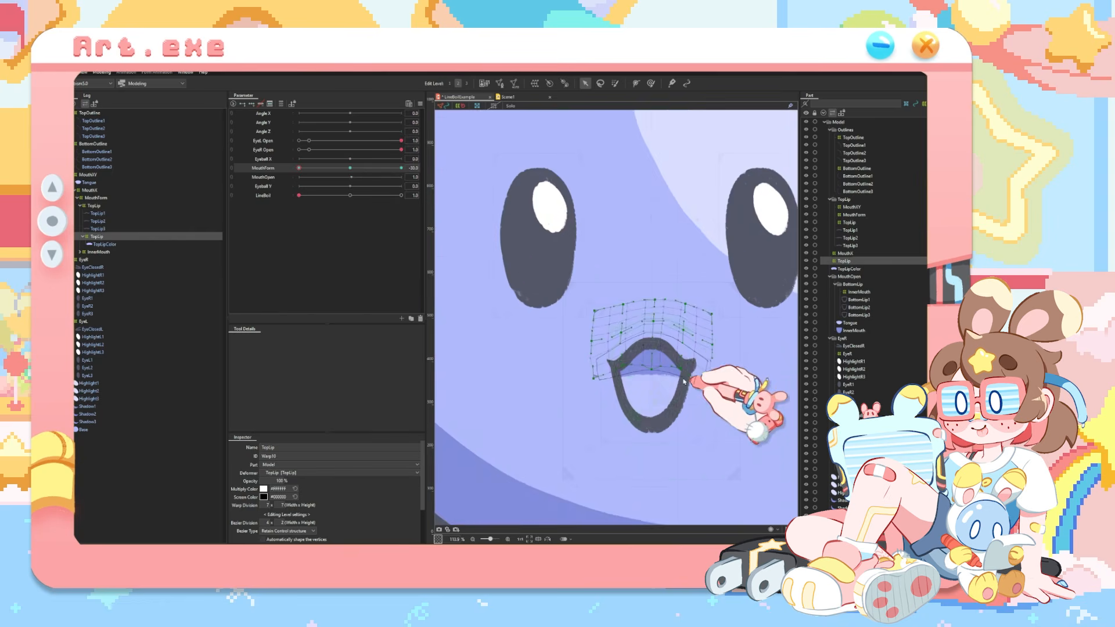
Key the InnerMouth deformer to MouthOpen, including a key at 0.1, and squash it up against the top lip for the closed mouth
{"action": "left_click", "coordinate": [263, 178]}
{"action": "left_click", "coordinate": [98, 252]}
{"action": "left_click", "coordinate": [242, 104]}
{"action": "left_click_drag", "start_coordinate": [351, 177], "coordinate": [299, 177]}
{"action": "left_click_drag", "start_coordinate": [650, 449], "coordinate": [651, 351]}
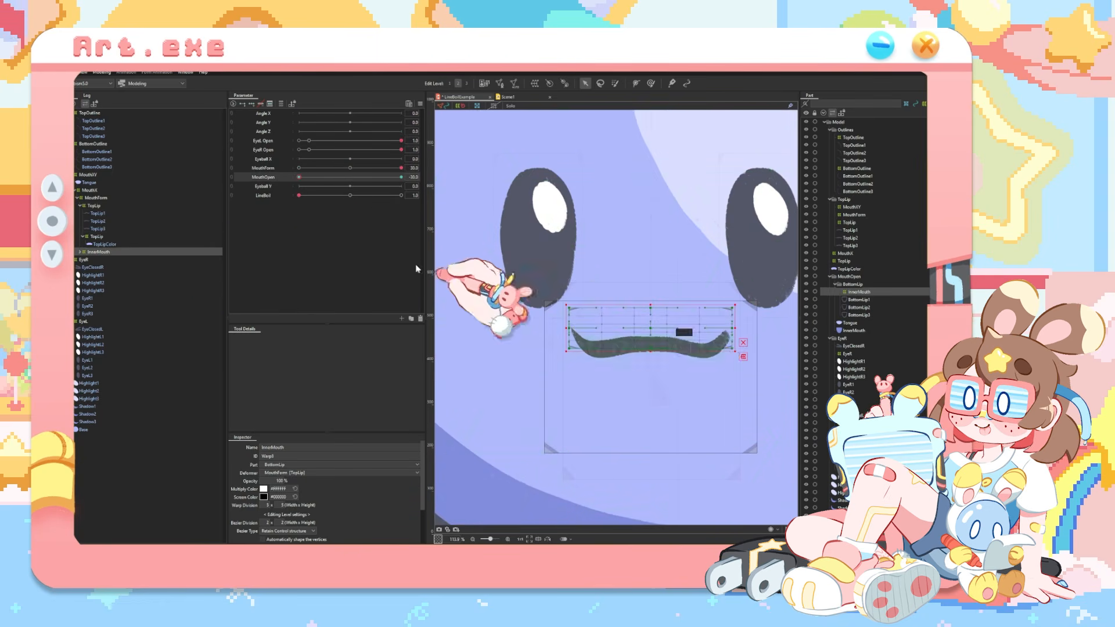
{"action": "left_click", "coordinate": [350, 177]}
{"action": "left_click", "coordinate": [299, 178]}
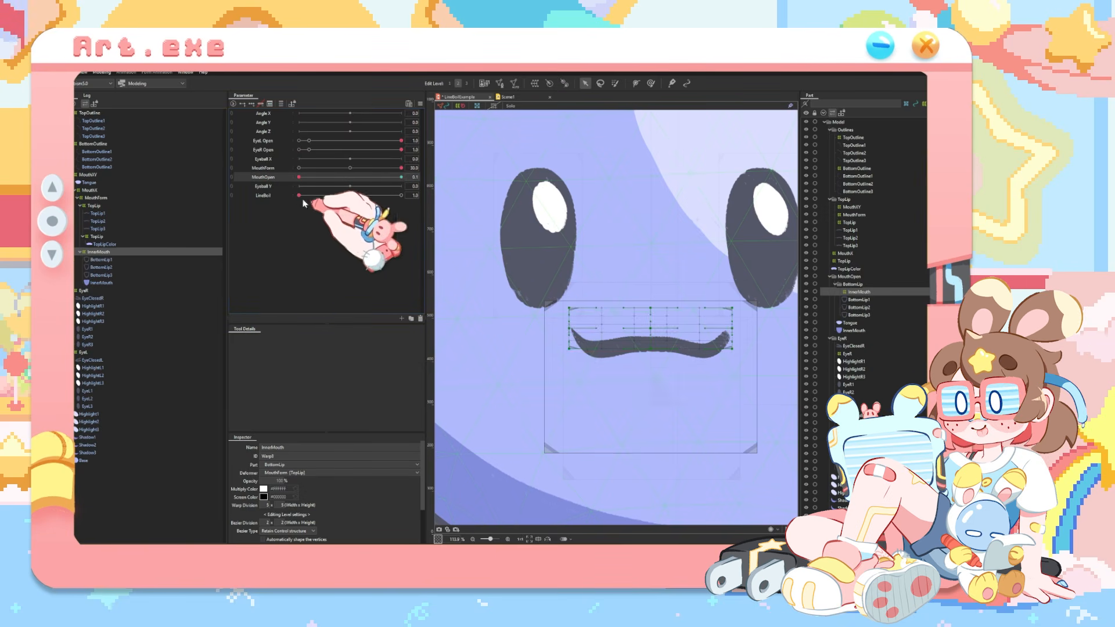
{"action": "left_click", "coordinate": [299, 177]}
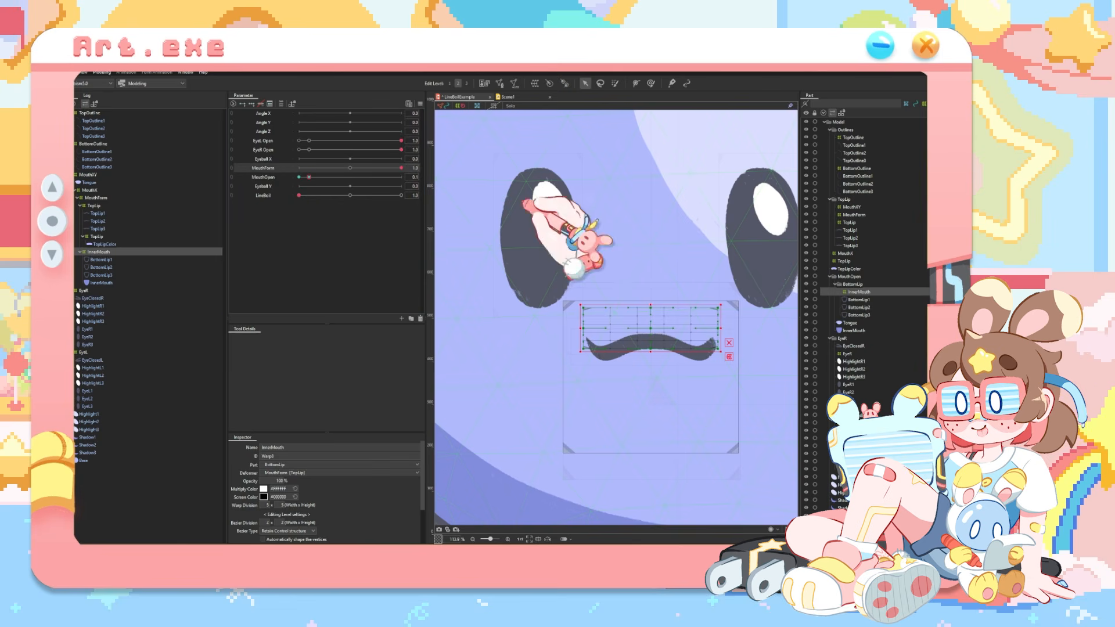
Select the deformers keyed to MouthForm and reshape the nested TopLip deformer for the closed mouth at MouthForm -1
{"action": "right_click", "coordinate": [283, 168]}
{"action": "left_click", "coordinate": [329, 179]}
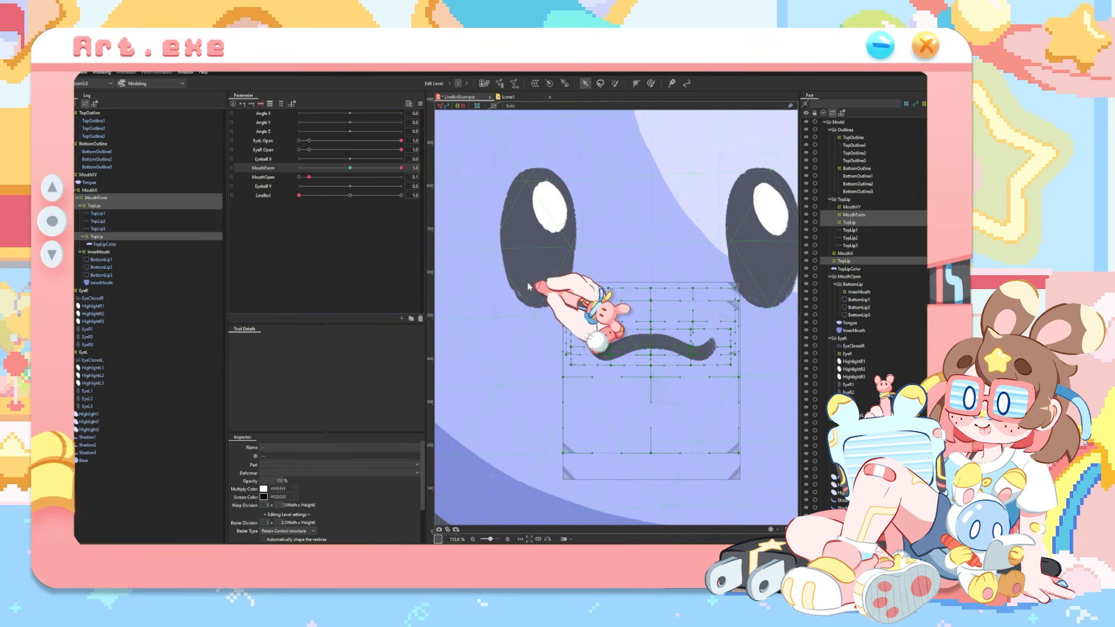
{"action": "left_click_drag", "start_coordinate": [401, 167], "coordinate": [260, 166]}
{"action": "left_click", "coordinate": [673, 368]}
{"action": "left_click_drag", "start_coordinate": [625, 304], "coordinate": [617, 283]}
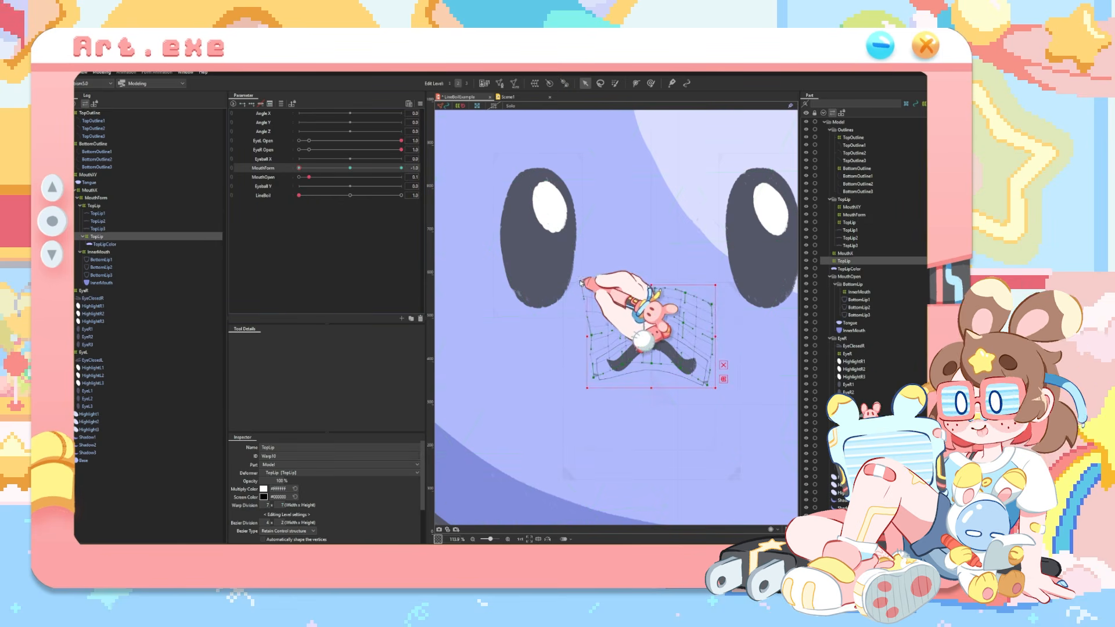
Pull the InnerMouth deformer's lower edge down to set how far the mouth opens at the MouthOpen maximum
{"action": "left_click", "coordinate": [309, 177]}
{"action": "left_click", "coordinate": [99, 253]}
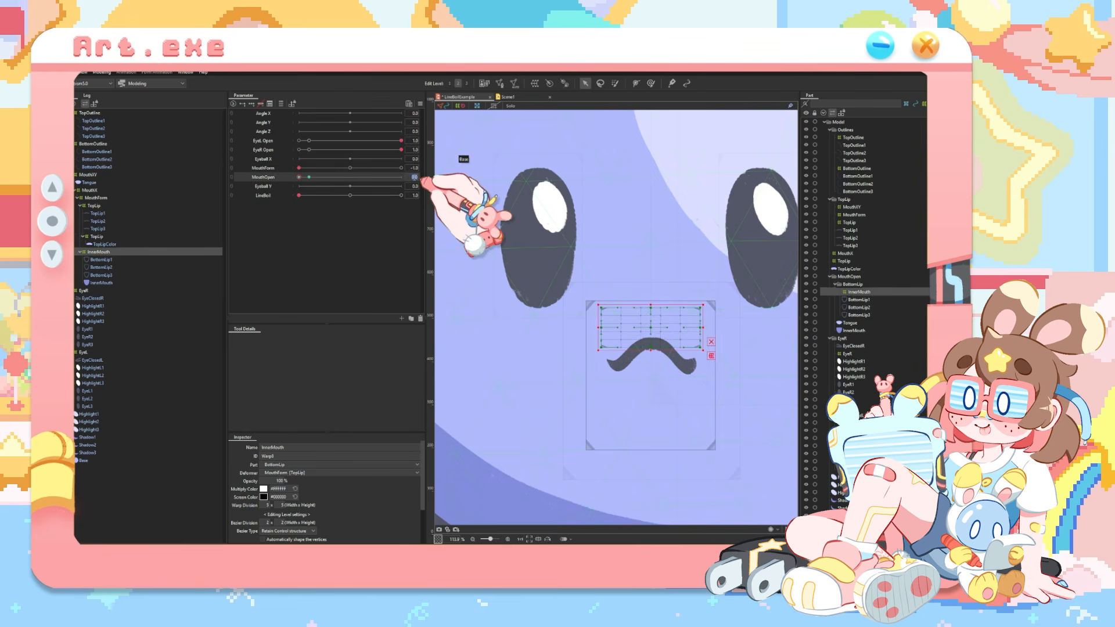
{"action": "left_click_drag", "start_coordinate": [651, 344], "coordinate": [654, 413]}
{"action": "left_click_drag", "start_coordinate": [299, 168], "coordinate": [411, 179]}
{"action": "left_click_drag", "start_coordinate": [309, 177], "coordinate": [473, 168]}
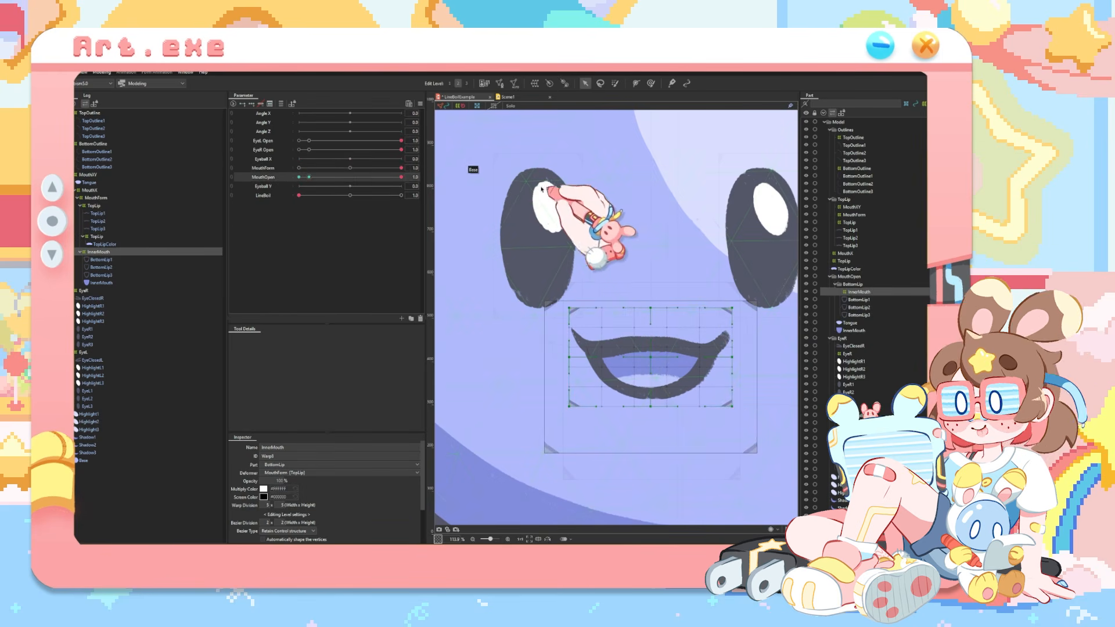
{"action": "left_click_drag", "start_coordinate": [651, 409], "coordinate": [651, 450]}
Test the mouth across the MouthForm and MouthOpen ranges, save the model, and return MouthOpen to its minimum
{"action": "left_click_drag", "start_coordinate": [402, 177], "coordinate": [291, 169]}
{"action": "left_click_drag", "start_coordinate": [402, 177], "coordinate": [232, 174]}
{"action": "left_click_drag", "start_coordinate": [300, 168], "coordinate": [207, 178]}
{"action": "scroll", "coordinate": [600, 361], "scroll_direction": "down", "scroll_amount": 6}
{"action": "left_click_drag", "start_coordinate": [299, 168], "coordinate": [436, 116]}
{"action": "key", "text": "ctrl+s"}
{"action": "left_click_drag", "start_coordinate": [299, 178], "coordinate": [237, 181]}
Wrap the EyeR highlights and eye meshes in an EyeROpen warp deformer keyed to EyeR Open, squashing the eye vertically when closed
{"action": "left_click", "coordinate": [401, 141]}
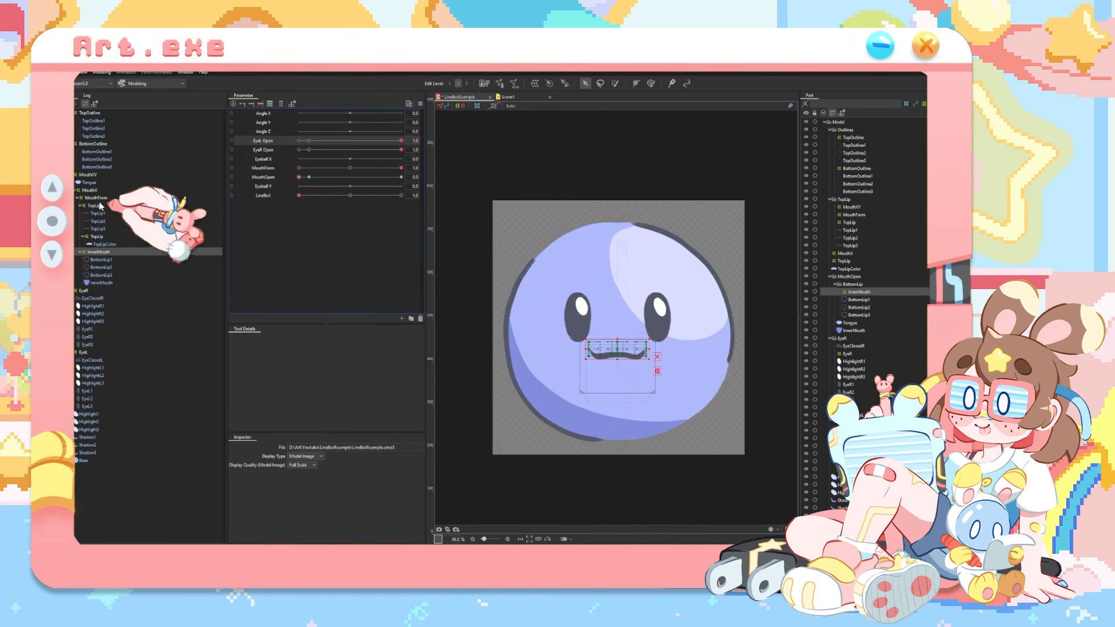
{"action": "left_click", "coordinate": [85, 291]}
{"action": "left_click", "coordinate": [92, 307]}
{"action": "left_click", "coordinate": [87, 345], "text": "shift"}
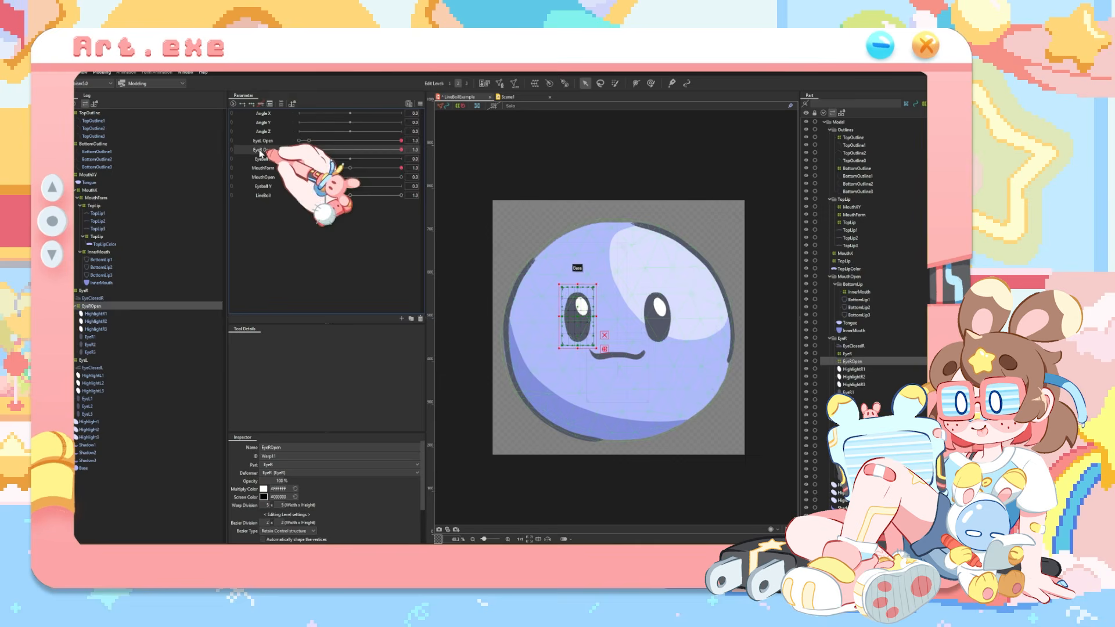
{"action": "left_click", "coordinate": [299, 150]}
{"action": "scroll", "coordinate": [593, 267], "scroll_direction": "up", "scroll_amount": 4}
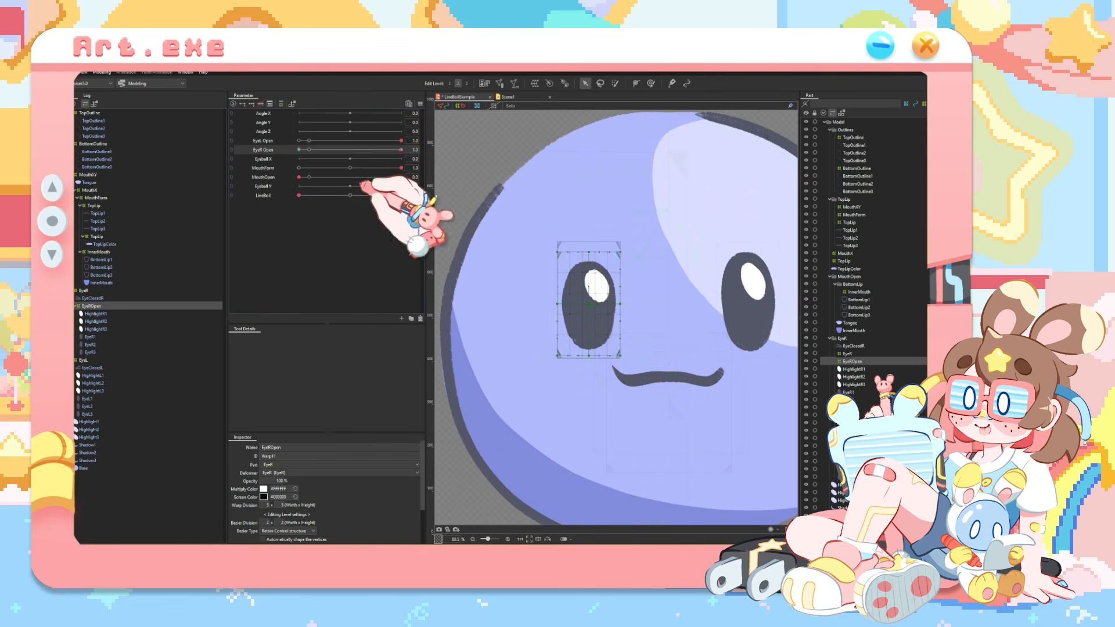
{"action": "left_click_drag", "start_coordinate": [299, 150], "coordinate": [455, 98]}
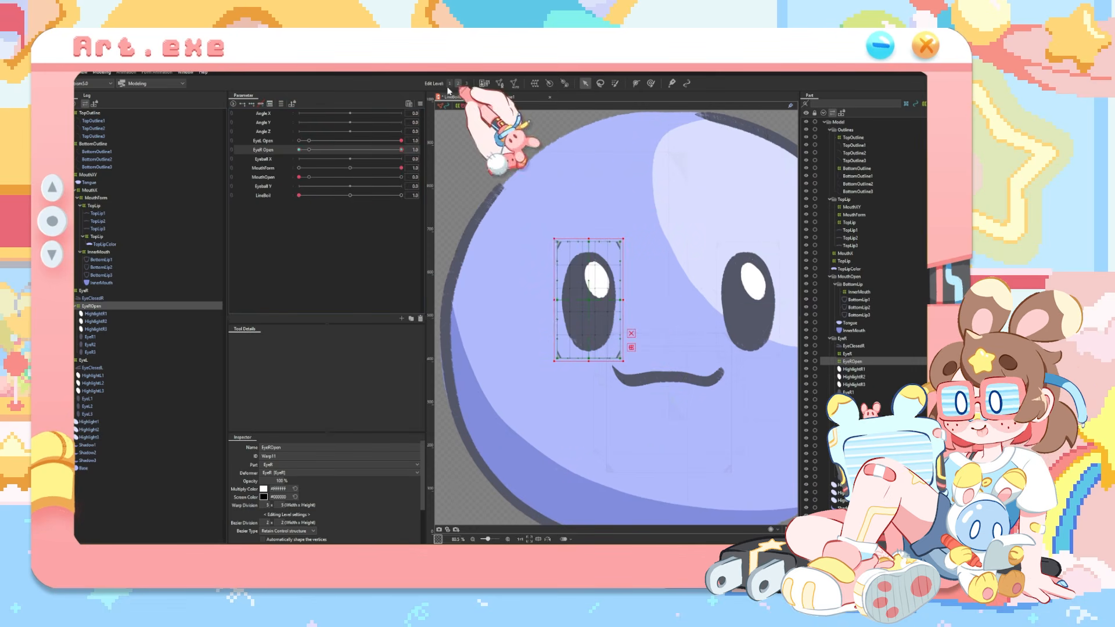
Wrap the EyeL highlights and eye meshes in an EyeLOpen warp deformer keyed to EyeL Open, squashing the eye vertically when closed
{"action": "left_click", "coordinate": [87, 360]}
{"action": "left_click", "coordinate": [93, 376]}
{"action": "left_click", "coordinate": [88, 415], "text": "shift"}
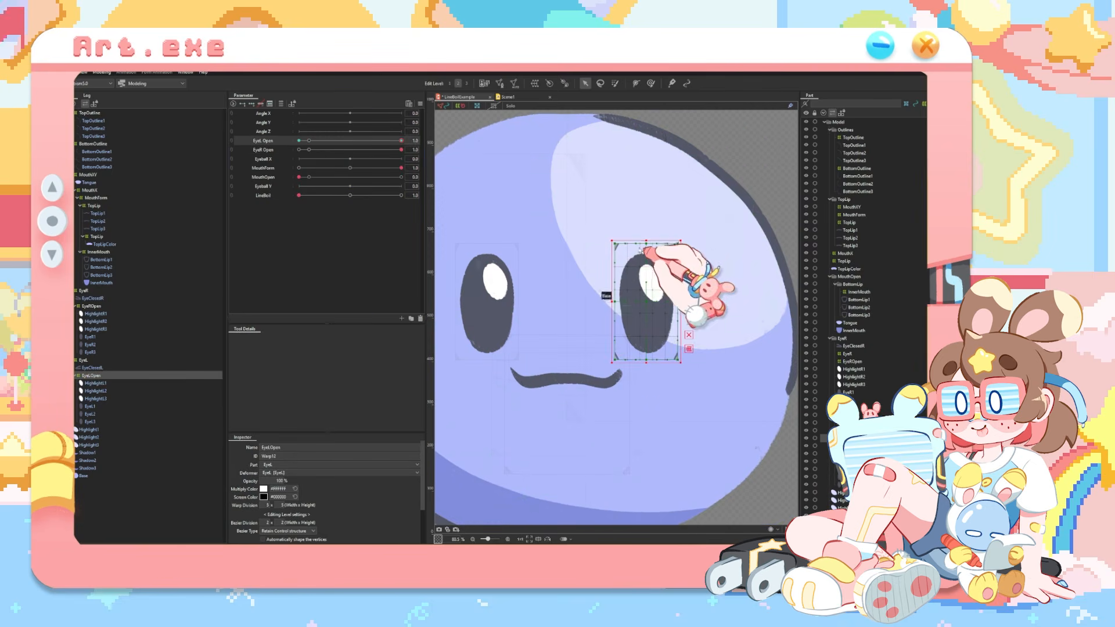
{"action": "left_click", "coordinate": [399, 142]}
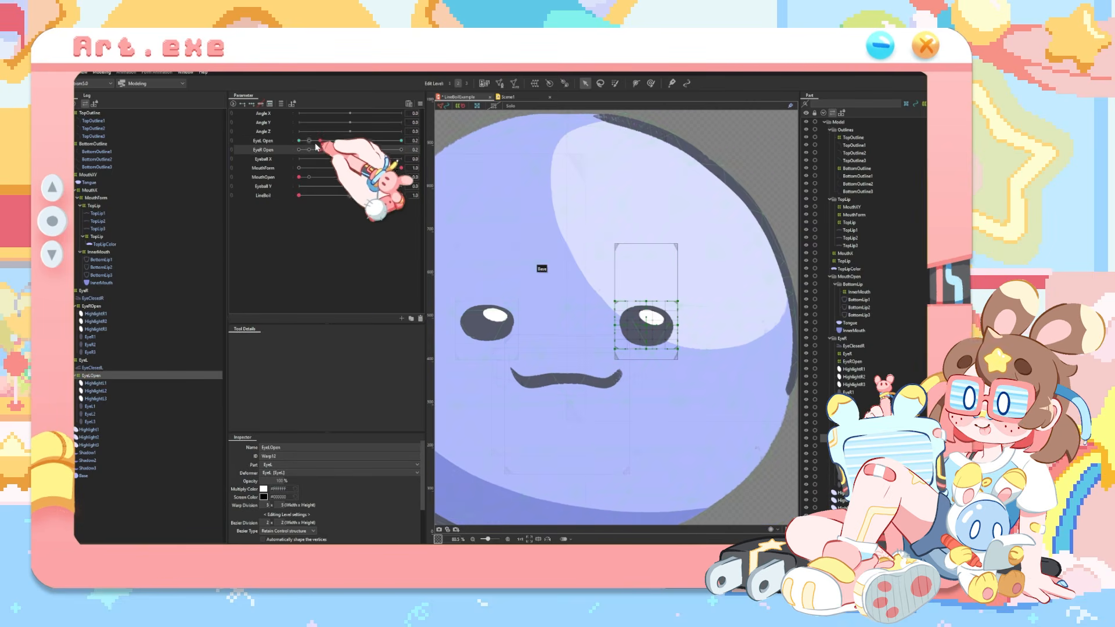
Test both eyes closing with the EyeL Open and EyeR Open parameters, and save the model
{"action": "left_click_drag", "start_coordinate": [320, 149], "coordinate": [299, 150]}
{"action": "left_click_drag", "start_coordinate": [320, 140], "coordinate": [300, 141]}
{"action": "left_click", "coordinate": [420, 104]}
{"action": "left_click", "coordinate": [455, 106]}
{"action": "key", "text": "ctrl+s"}
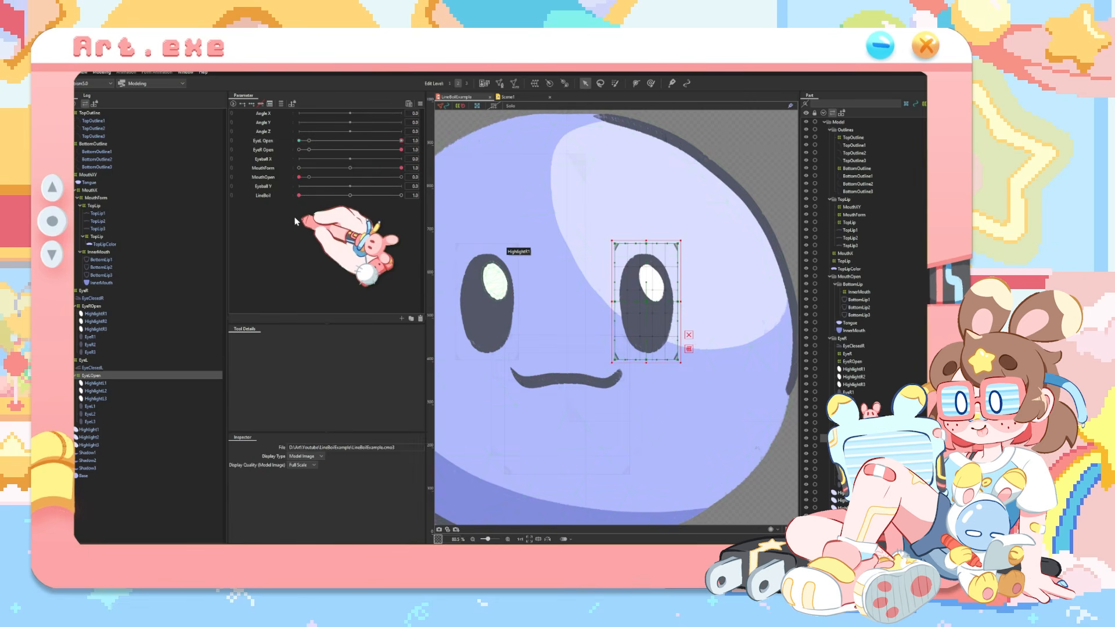
Wrap the highlights, shadows and Base in a PhysX[0] deformer keyed at three PhysX values, and nest the outline, mouth and eye deformers inside
{"action": "left_click", "coordinate": [70, 113]}
{"action": "left_click", "coordinate": [71, 120]}
{"action": "left_click", "coordinate": [70, 128]}
{"action": "left_click", "coordinate": [70, 136]}
{"action": "left_click", "coordinate": [71, 144]}
{"action": "left_click", "coordinate": [87, 152]}
{"action": "left_click", "coordinate": [86, 198], "text": "shift"}
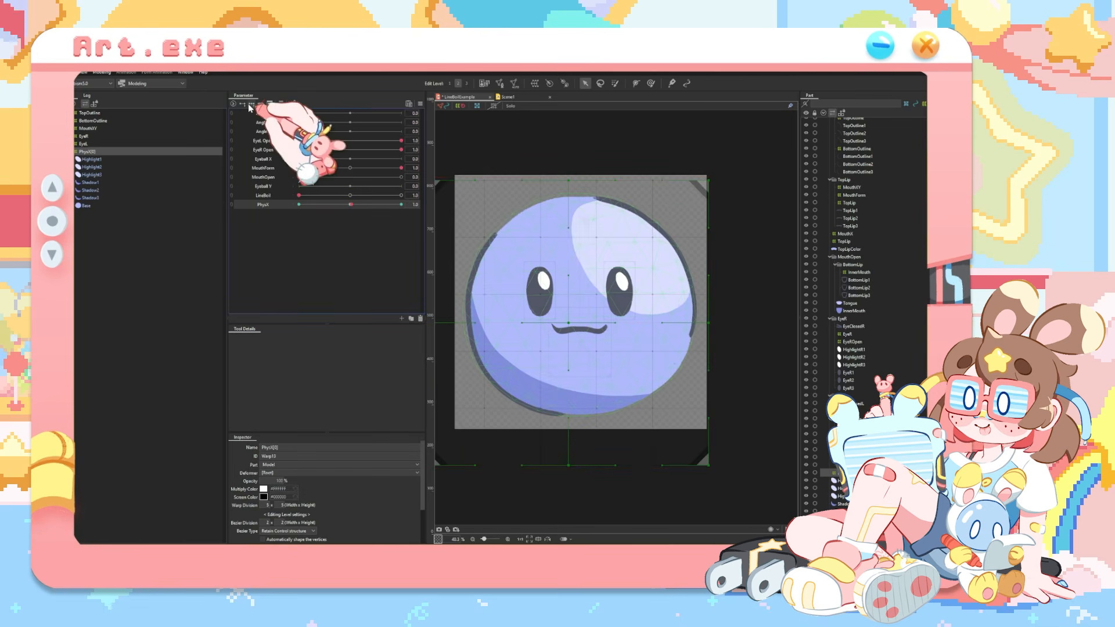
{"action": "left_click", "coordinate": [251, 104]}
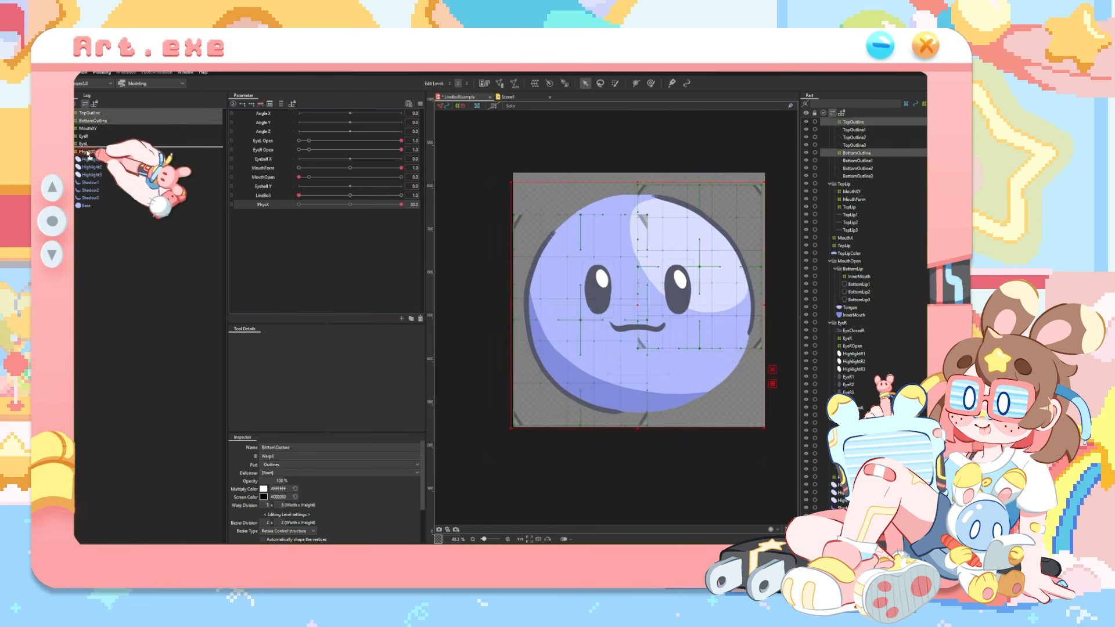
{"action": "left_click_drag", "start_coordinate": [87, 128], "coordinate": [90, 139]}
Try to widen the character at the PhysX maximum by moving the PhysX[0] deformer's side and inner points
{"action": "left_click_drag", "start_coordinate": [472, 321], "coordinate": [451, 321]}
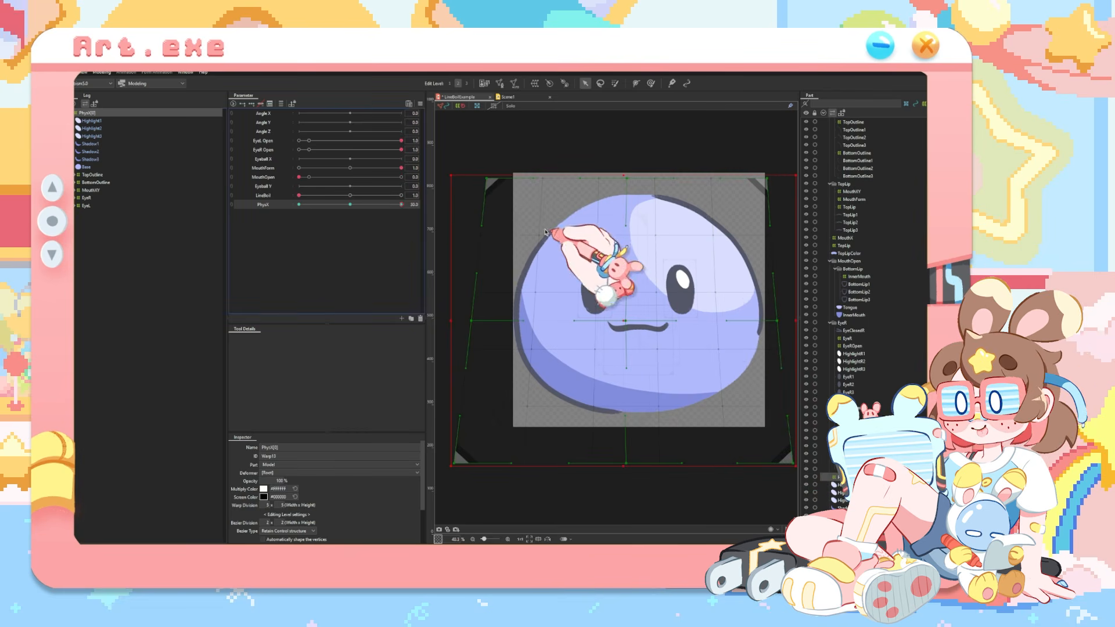
{"action": "left_click_drag", "start_coordinate": [725, 320], "coordinate": [652, 322]}
{"action": "left_click_drag", "start_coordinate": [580, 320], "coordinate": [555, 323]}
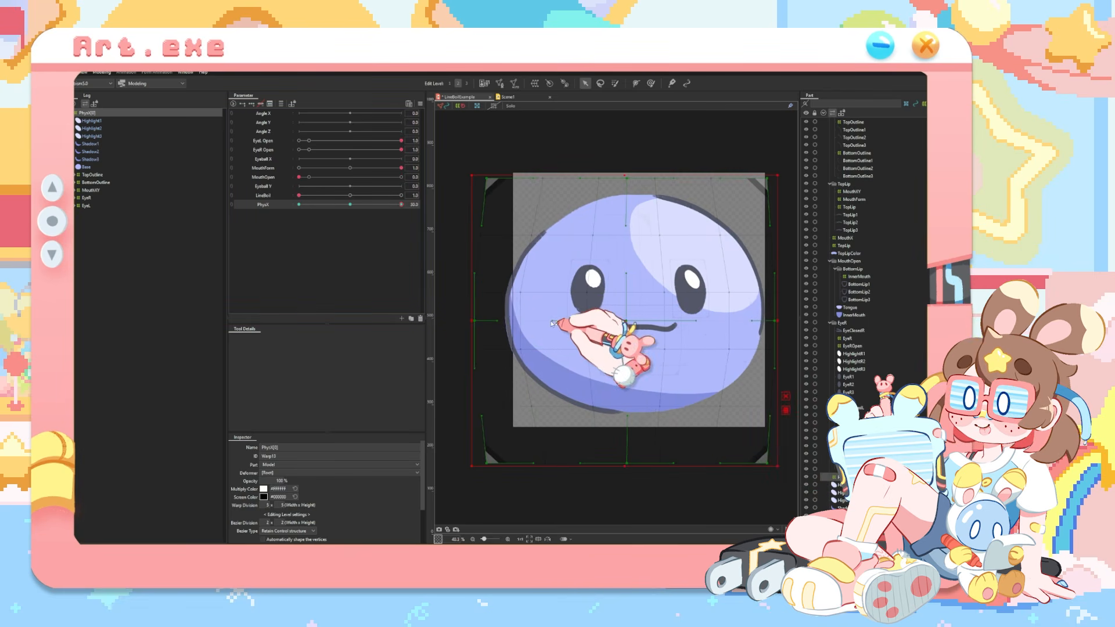
{"action": "left_click", "coordinate": [351, 205]}
{"action": "left_click_drag", "start_coordinate": [636, 326], "coordinate": [647, 325]}
{"action": "left_click_drag", "start_coordinate": [414, 204], "coordinate": [413, 120]}
Stretch the PhysX[0] deformer wider at PhysX 30 by moving its side and corner points outward
{"action": "left_click_drag", "start_coordinate": [361, 204], "coordinate": [402, 204]}
{"action": "left_click_drag", "start_coordinate": [498, 323], "coordinate": [477, 325]}
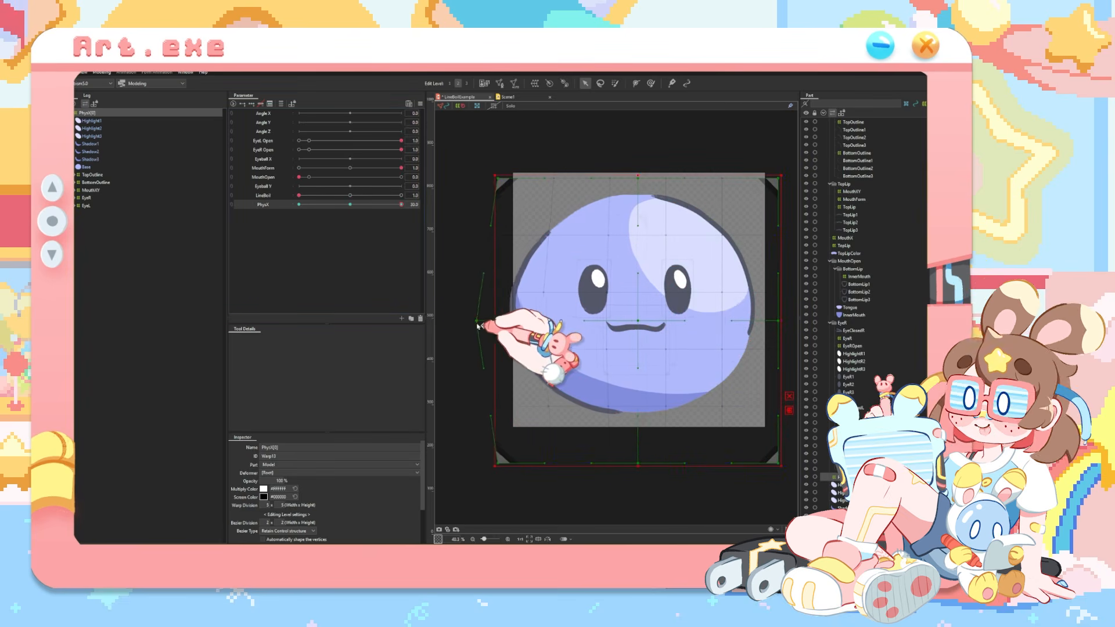
{"action": "left_click_drag", "start_coordinate": [498, 463], "coordinate": [481, 463]}
{"action": "left_click_drag", "start_coordinate": [498, 179], "coordinate": [490, 179]}
{"action": "mouse_move", "coordinate": [779, 322]}
{"action": "left_mouse_down"}
{"action": "mouse_move", "coordinate": [788, 323]}
{"action": "mouse_move", "coordinate": [773, 307]}
{"action": "left_mouse_up"}
{"action": "key", "text": "ctrl+z"}
{"action": "left_click_drag", "start_coordinate": [760, 449], "coordinate": [773, 449]}
{"action": "left_click_drag", "start_coordinate": [760, 163], "coordinate": [774, 163]}
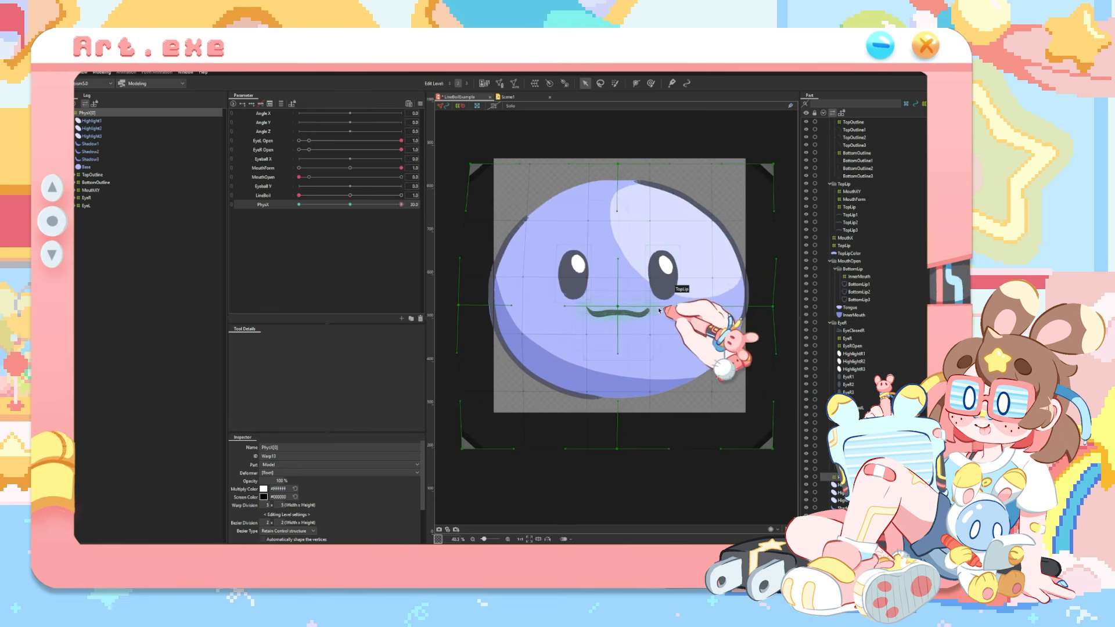
Narrow the PhysX[0] deformer at PhysX -30 by moving its side and corner points inward, and return PhysX to 0
{"action": "left_click_drag", "start_coordinate": [401, 205], "coordinate": [211, 212]}
{"action": "left_click_drag", "start_coordinate": [477, 307], "coordinate": [493, 306]}
{"action": "left_click_drag", "start_coordinate": [477, 449], "coordinate": [501, 449]}
{"action": "left_click_drag", "start_coordinate": [478, 163], "coordinate": [501, 164]}
{"action": "left_click_drag", "start_coordinate": [760, 163], "coordinate": [742, 164]}
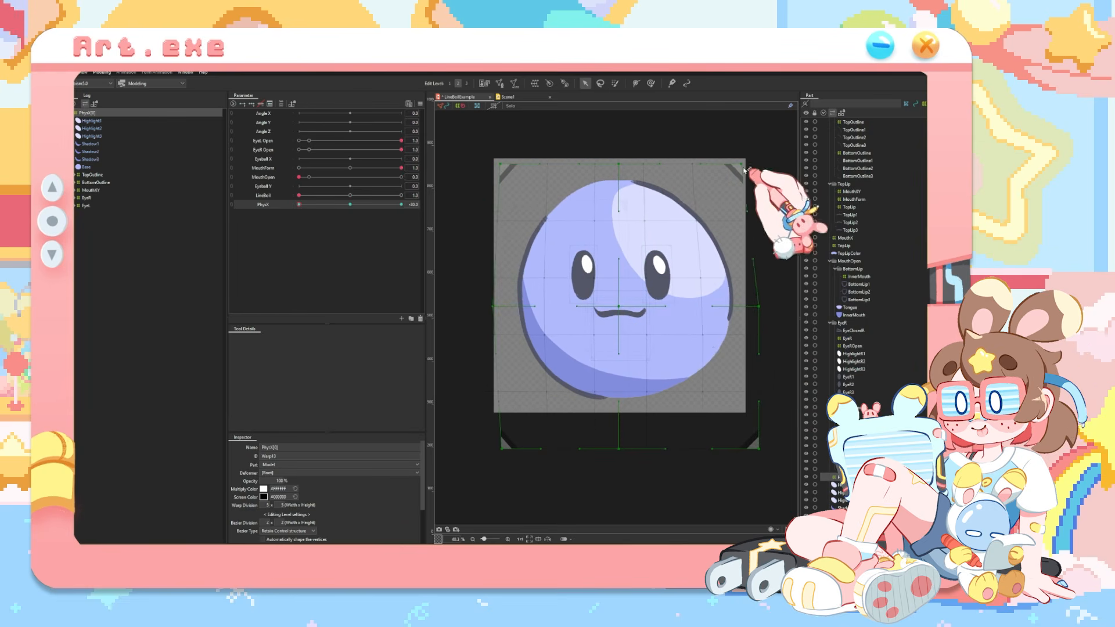
{"action": "left_click_drag", "start_coordinate": [760, 306], "coordinate": [747, 306]}
{"action": "left_click_drag", "start_coordinate": [760, 449], "coordinate": [734, 450]}
{"action": "left_click_drag", "start_coordinate": [299, 204], "coordinate": [350, 205]}
Add a PhysX2 parameter from PhysX and wrap everything inside PhysX[0] in a second warp deformer named PhysX[1]
{"action": "right_click", "coordinate": [272, 208]}
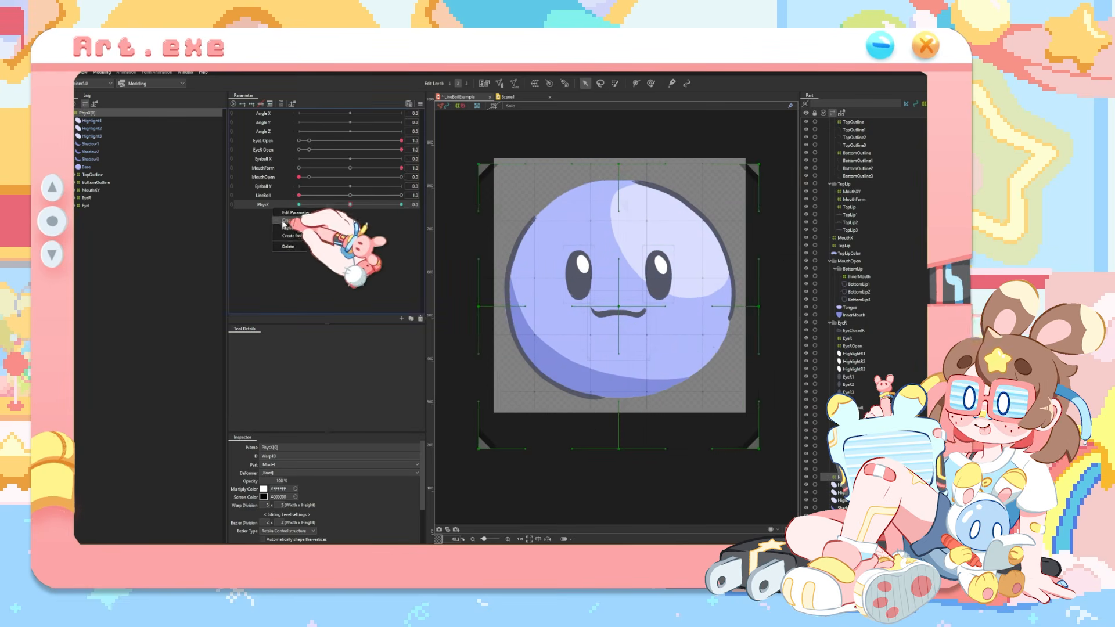
{"action": "double_click", "coordinate": [277, 217]}
{"action": "type", "text": "2"}
{"action": "key", "text": "Return"}
{"action": "left_click", "coordinate": [116, 121]}
{"action": "left_click", "coordinate": [110, 206], "text": "shift"}
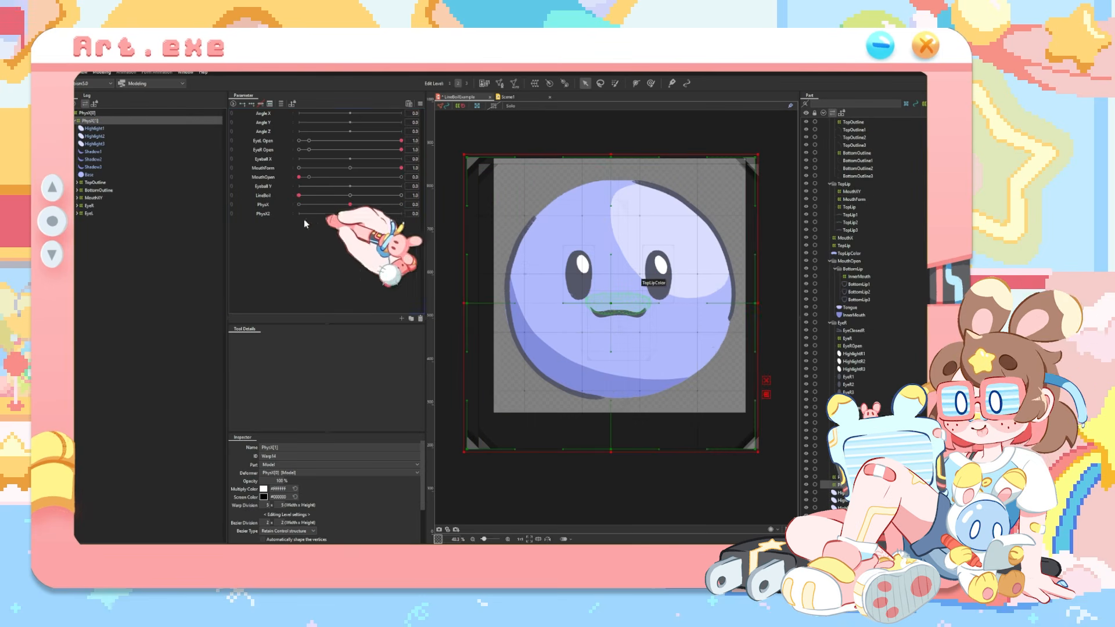
Shift the inner points of the PhysX[1] deformer sideways at PhysX2 30 and -30, and return PhysX2 to 0
{"action": "left_click", "coordinate": [402, 214]}
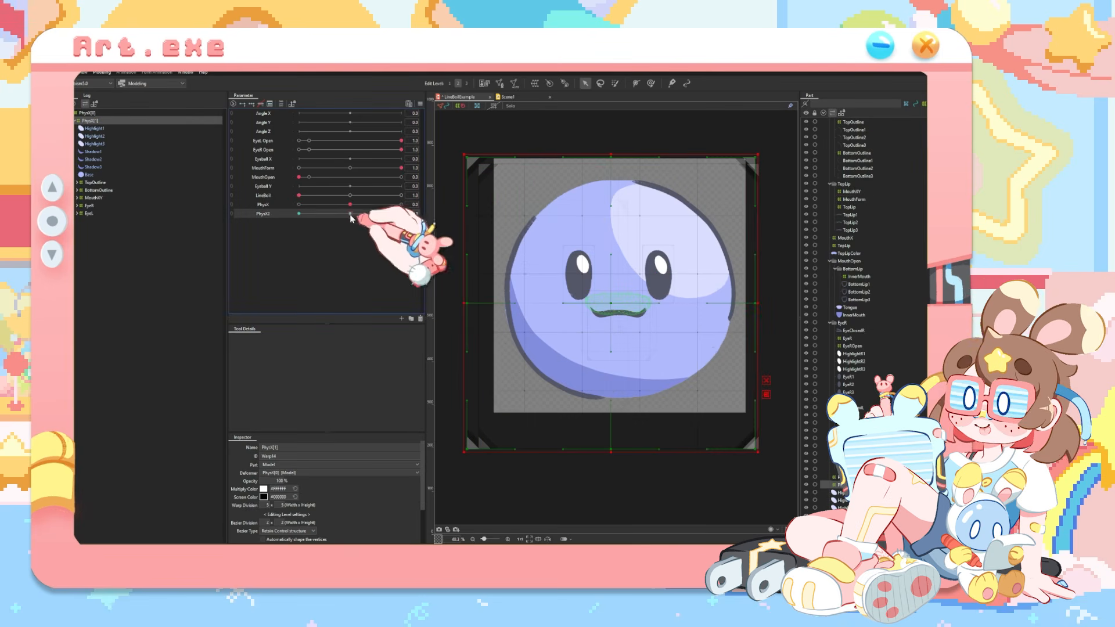
{"action": "left_click_drag", "start_coordinate": [547, 304], "coordinate": [525, 303]}
{"action": "left_click_drag", "start_coordinate": [684, 303], "coordinate": [698, 302]}
{"action": "left_click_drag", "start_coordinate": [402, 214], "coordinate": [190, 209]}
{"action": "left_click_drag", "start_coordinate": [562, 303], "coordinate": [624, 303]}
{"action": "left_click_drag", "start_coordinate": [299, 213], "coordinate": [175, 236]}
{"action": "left_click", "coordinate": [351, 214]}
Duplicate the PhysX parameter as PhysY and rename the PhysX[0] deformer to PhysXY[0]
{"action": "left_click", "coordinate": [88, 112]}
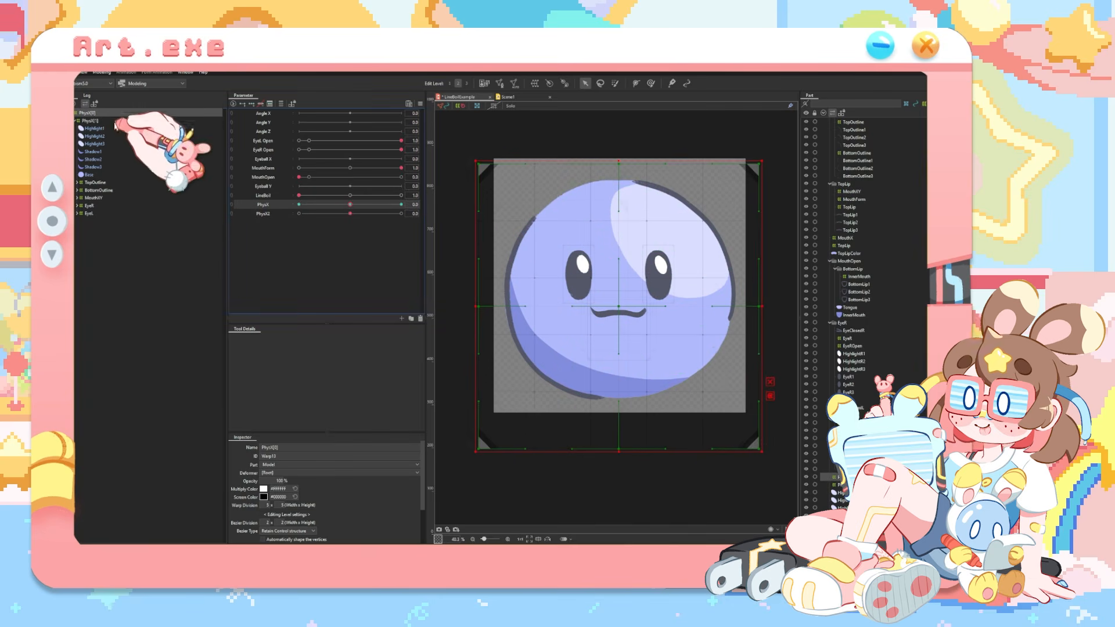
{"action": "right_click", "coordinate": [265, 207]}
{"action": "left_click", "coordinate": [279, 217]}
{"action": "double_click", "coordinate": [265, 214]}
{"action": "key", "text": "BackSpace"}
{"action": "type", "text": "Y"}
{"action": "key", "text": "Return"}
{"action": "left_click", "coordinate": [273, 448]}
{"action": "type", "text": "Y"}
{"action": "left_click", "coordinate": [265, 213]}
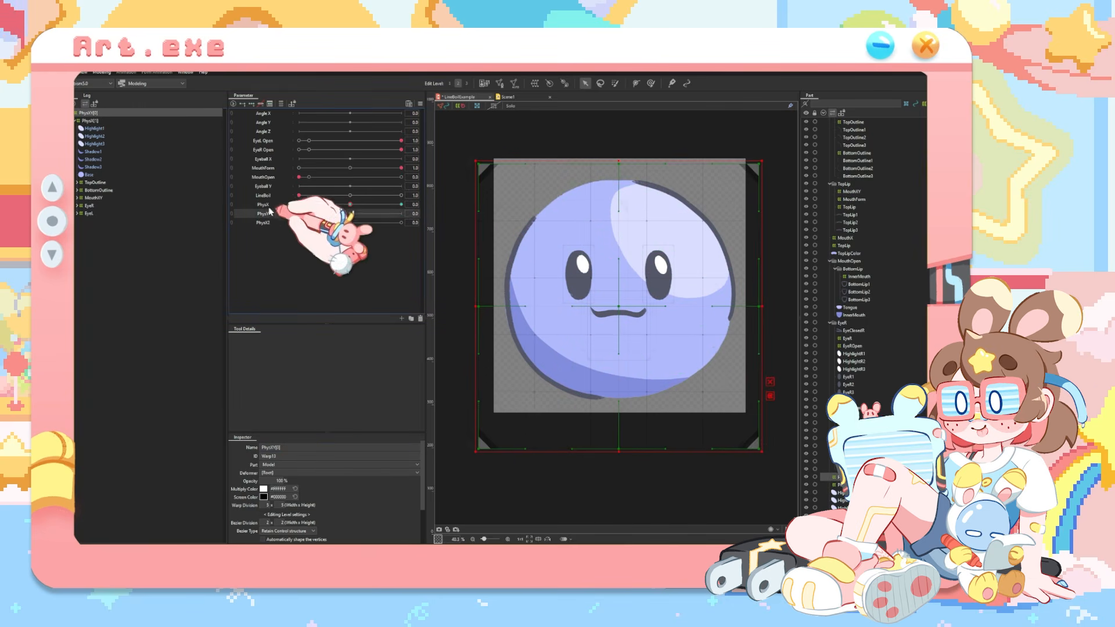
Add three keys to PhysY and stretch the PhysXY[0] deformer vertically at PhysY 30 by moving its upper and lower points
{"action": "left_click", "coordinate": [252, 104]}
{"action": "left_click", "coordinate": [401, 213]}
{"action": "left_click_drag", "start_coordinate": [479, 164], "coordinate": [479, 151]}
{"action": "left_click_drag", "start_coordinate": [759, 164], "coordinate": [759, 152]}
{"action": "left_click_drag", "start_coordinate": [619, 449], "coordinate": [619, 462]}
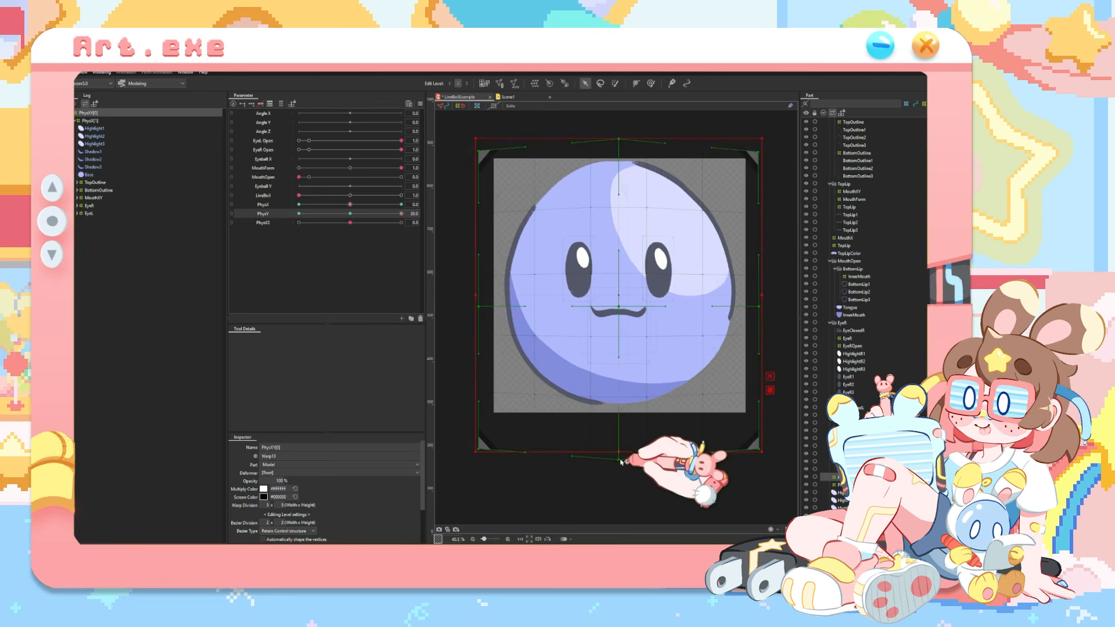
{"action": "left_click_drag", "start_coordinate": [479, 449], "coordinate": [478, 429]}
{"action": "left_click_drag", "start_coordinate": [758, 449], "coordinate": [758, 431]}
Try to squash PhysXY[0] at PhysY -30 by lowering its upper and lower edge points
{"action": "left_click_drag", "start_coordinate": [402, 213], "coordinate": [300, 213]}
{"action": "left_click_drag", "start_coordinate": [618, 164], "coordinate": [619, 173]}
{"action": "left_click_drag", "start_coordinate": [480, 165], "coordinate": [479, 184]}
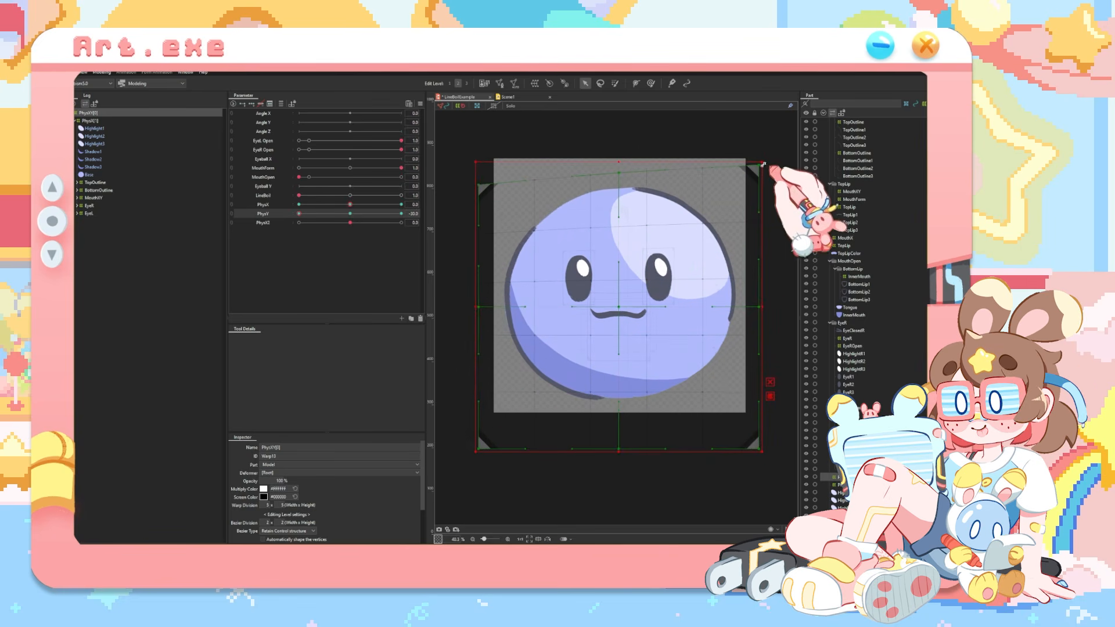
{"action": "left_click_drag", "start_coordinate": [478, 449], "coordinate": [479, 469]}
{"action": "left_click_drag", "start_coordinate": [758, 449], "coordinate": [758, 483]}
{"action": "left_click_drag", "start_coordinate": [619, 449], "coordinate": [619, 459]}
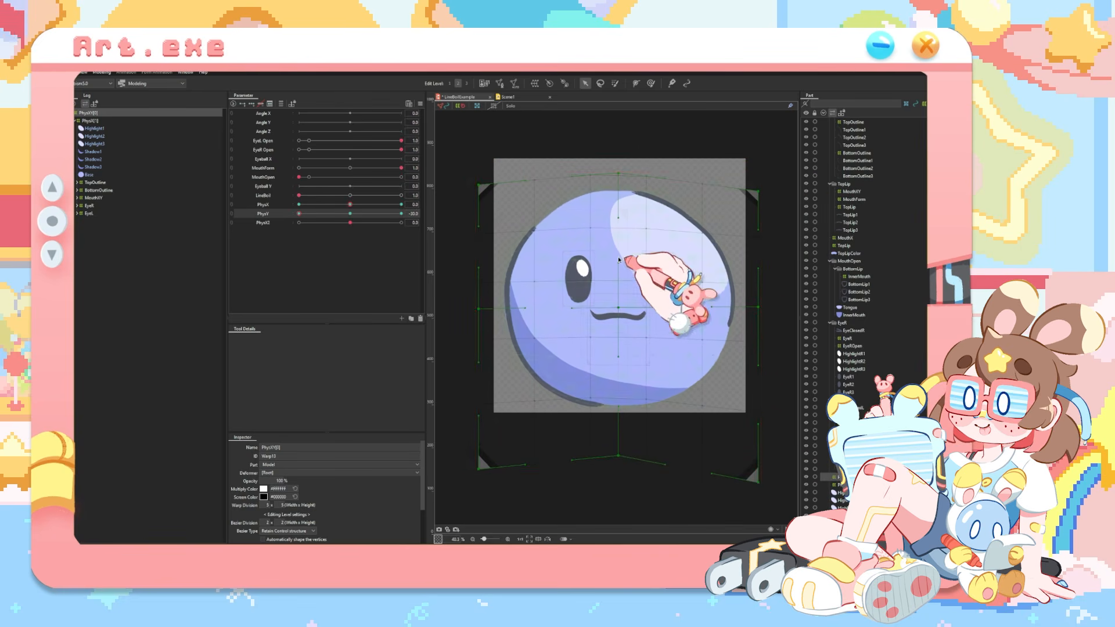
Undo the lower-edge changes and flatten PhysXY[0] at PhysY -30 by lowering its upper corners and side points
{"action": "key", "text": "ctrl+z"}
{"action": "key", "text": "ctrl+z"}
{"action": "key", "text": "ctrl+z"}
{"action": "left_click_drag", "start_coordinate": [479, 184], "coordinate": [479, 212]}
{"action": "left_click_drag", "start_coordinate": [759, 190], "coordinate": [758, 210]}
{"action": "left_click_drag", "start_coordinate": [759, 307], "coordinate": [759, 321]}
{"action": "left_click_drag", "start_coordinate": [479, 308], "coordinate": [479, 324]}
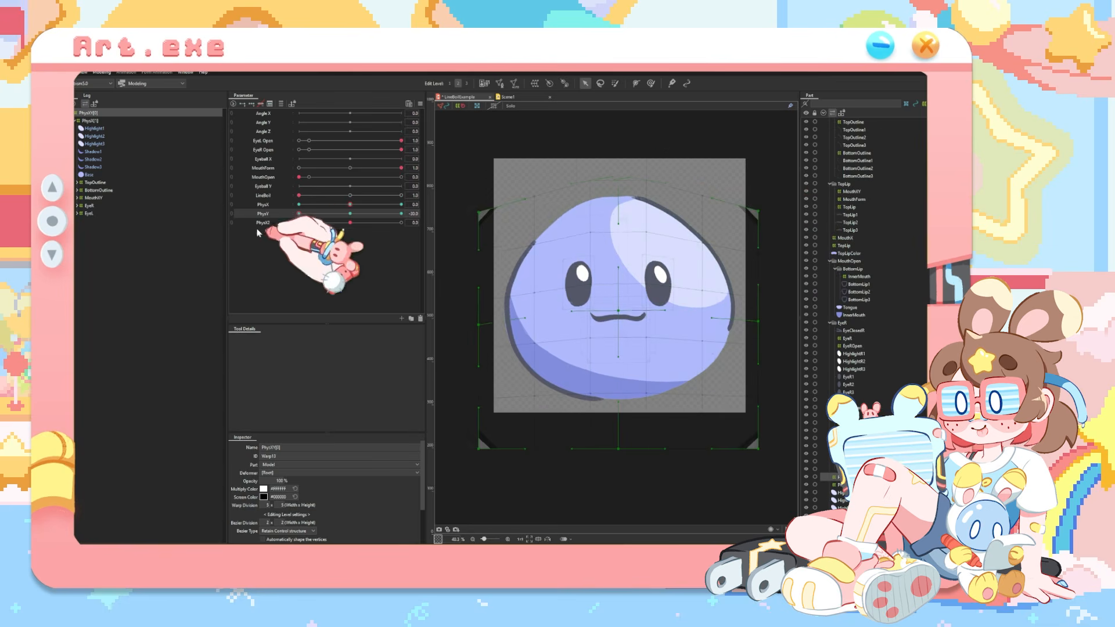
Level the lower edge points of PhysXY[0] at PhysY 30 and preview the squash and stretch across PhysY
{"action": "left_click_drag", "start_coordinate": [300, 214], "coordinate": [401, 213]}
{"action": "left_click_drag", "start_coordinate": [479, 449], "coordinate": [478, 452]}
{"action": "left_click_drag", "start_coordinate": [759, 449], "coordinate": [758, 453]}
{"action": "left_click_drag", "start_coordinate": [402, 214], "coordinate": [299, 213]}
{"action": "left_click_drag", "start_coordinate": [300, 214], "coordinate": [401, 214]}
{"action": "left_click_drag", "start_coordinate": [619, 462], "coordinate": [619, 452]}
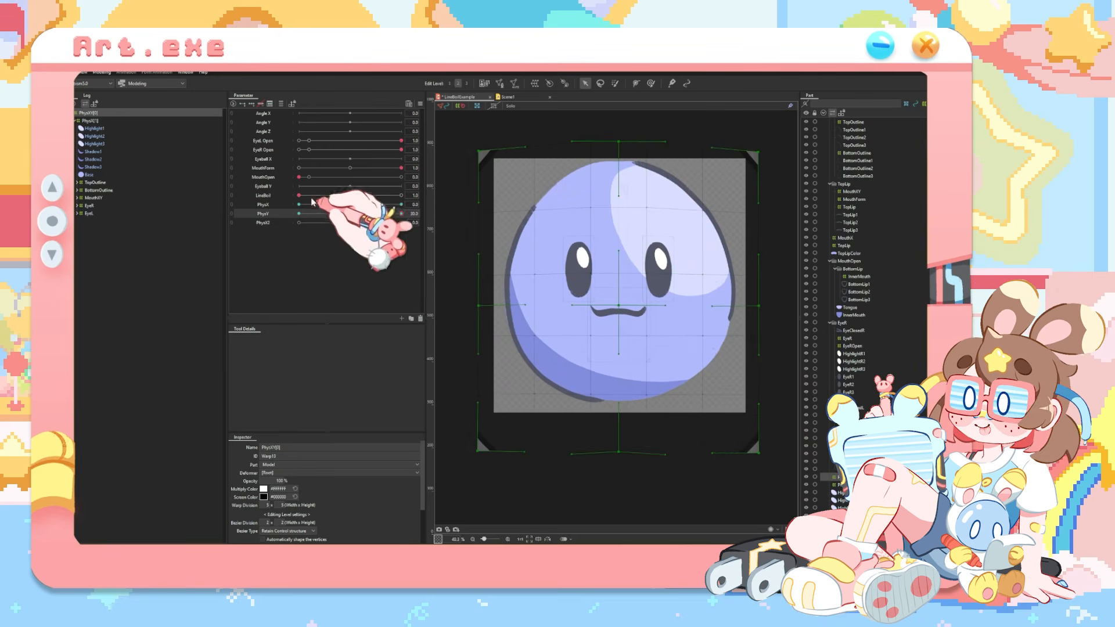
{"action": "left_click_drag", "start_coordinate": [301, 214], "coordinate": [355, 216]}
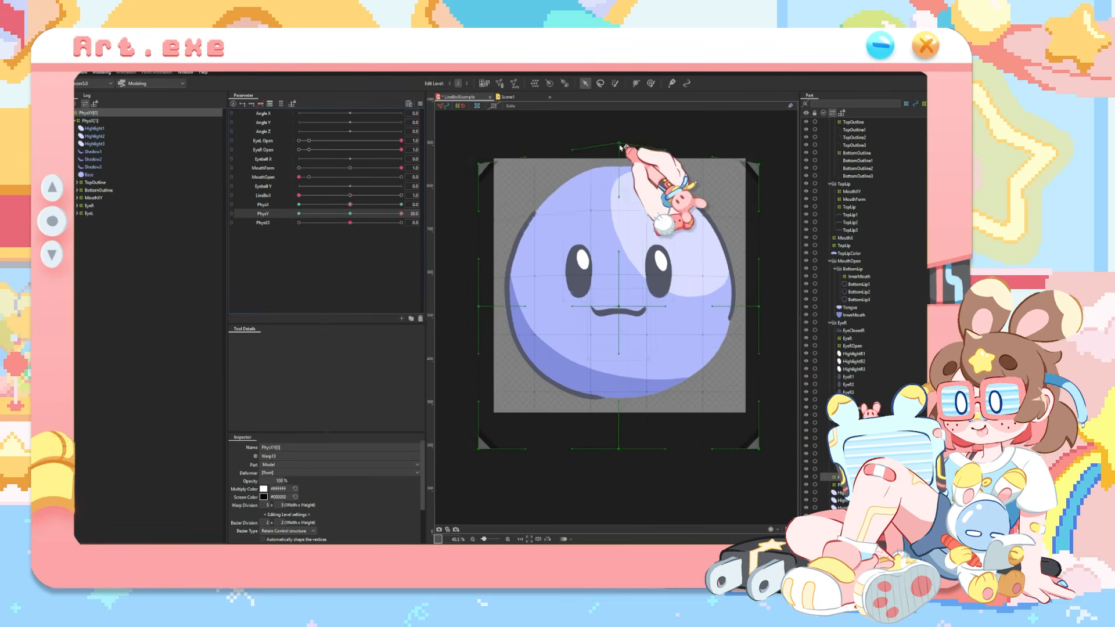
Stretch PhysXY[0] upward at PhysY 30 by raising its upper edge, side and center points while keeping the lower edge in place
{"action": "left_click_drag", "start_coordinate": [620, 147], "coordinate": [620, 140]}
{"action": "left_click_drag", "start_coordinate": [479, 166], "coordinate": [479, 141]}
{"action": "left_click_drag", "start_coordinate": [758, 166], "coordinate": [758, 148]}
{"action": "left_click_drag", "start_coordinate": [758, 310], "coordinate": [758, 297]}
{"action": "left_click_drag", "start_coordinate": [479, 250], "coordinate": [479, 232]}
{"action": "left_click_drag", "start_coordinate": [619, 303], "coordinate": [619, 295]}
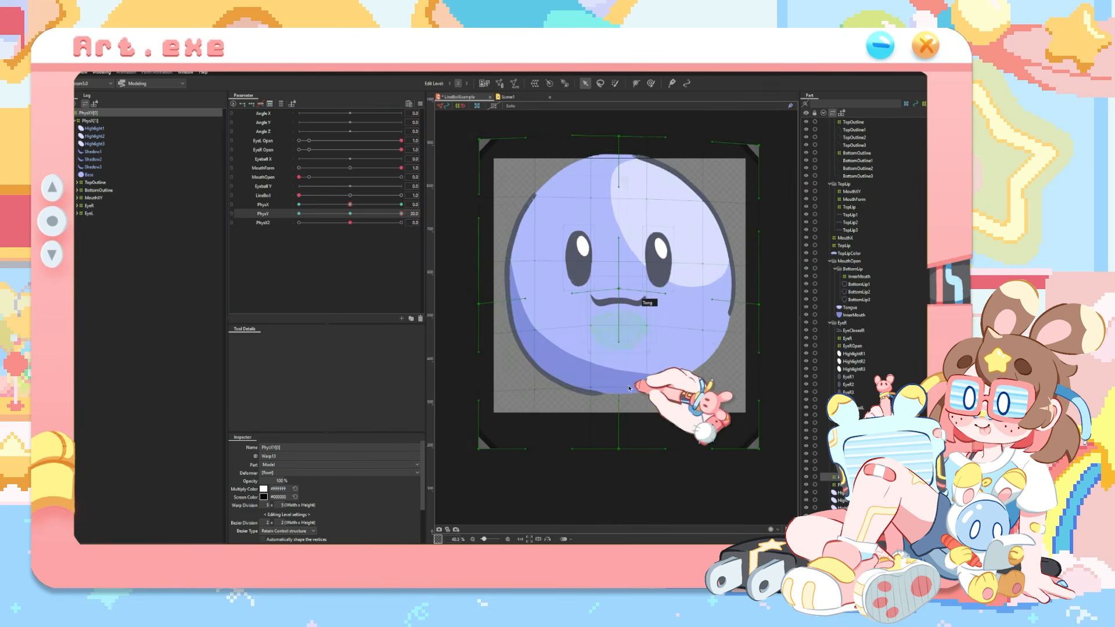
Squash PhysXY[0] downward at PhysY -30 by lowering its center and upper corner points, and return PhysY to 0
{"action": "left_click_drag", "start_coordinate": [401, 214], "coordinate": [299, 214]}
{"action": "left_click_drag", "start_coordinate": [618, 306], "coordinate": [618, 320]}
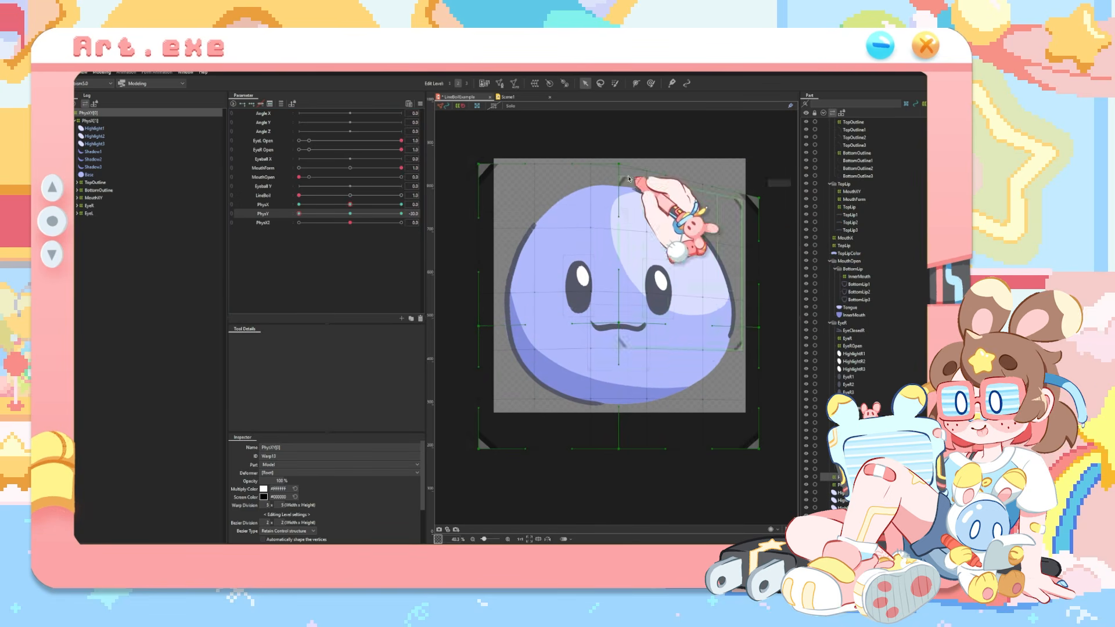
{"action": "left_click_drag", "start_coordinate": [759, 199], "coordinate": [759, 212]}
{"action": "left_click", "coordinate": [350, 214]}
Synthesize the corner forms for the PhysX and PhysY parameters on PhysXY[0]
{"action": "left_click", "coordinate": [263, 205]}
{"action": "left_click", "coordinate": [420, 104]}
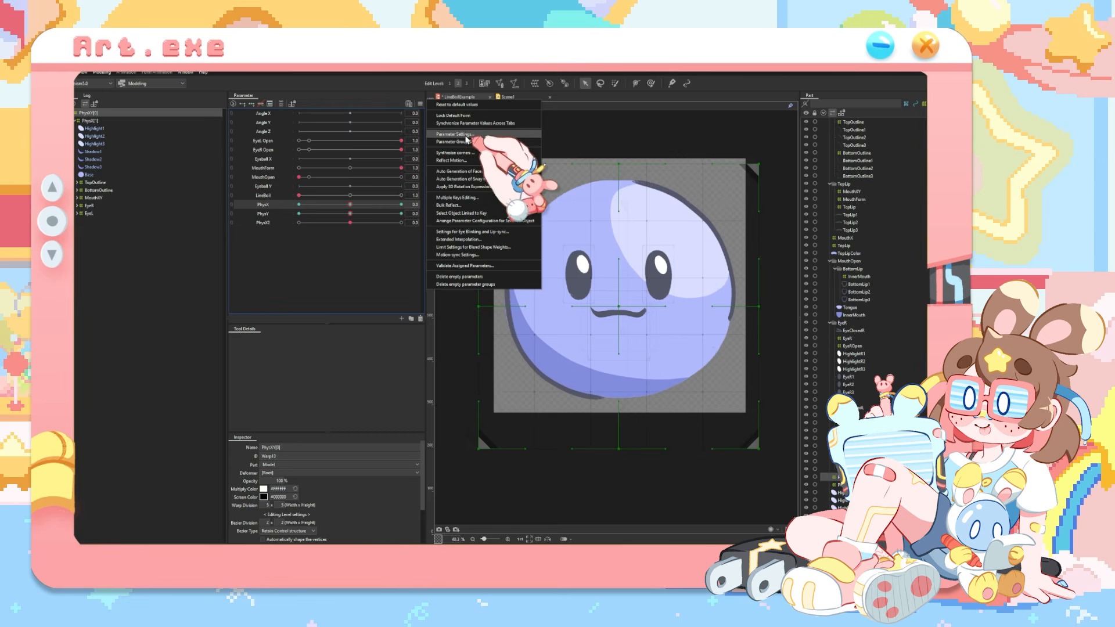
{"action": "left_click", "coordinate": [468, 153]}
Raise the center of PhysX[1] at 30 and lower it at -30 on the last physics parameter, reset it to 0 and save the model
{"action": "left_click", "coordinate": [92, 120]}
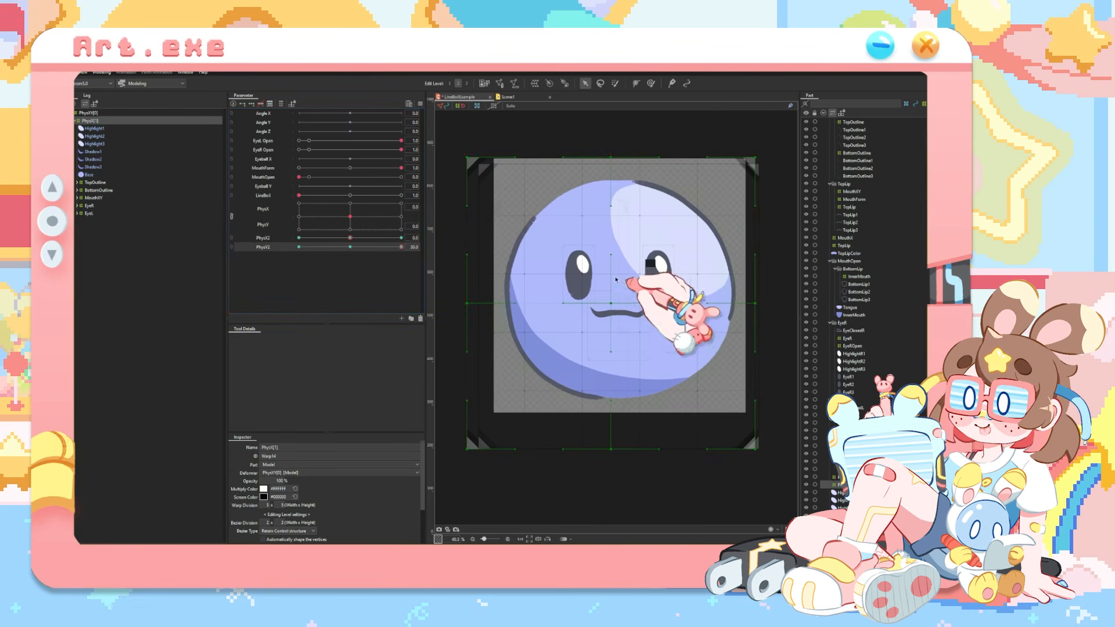
{"action": "left_click_drag", "start_coordinate": [611, 353], "coordinate": [611, 380]}
{"action": "left_click_drag", "start_coordinate": [610, 304], "coordinate": [611, 293]}
{"action": "left_click_drag", "start_coordinate": [401, 247], "coordinate": [300, 247]}
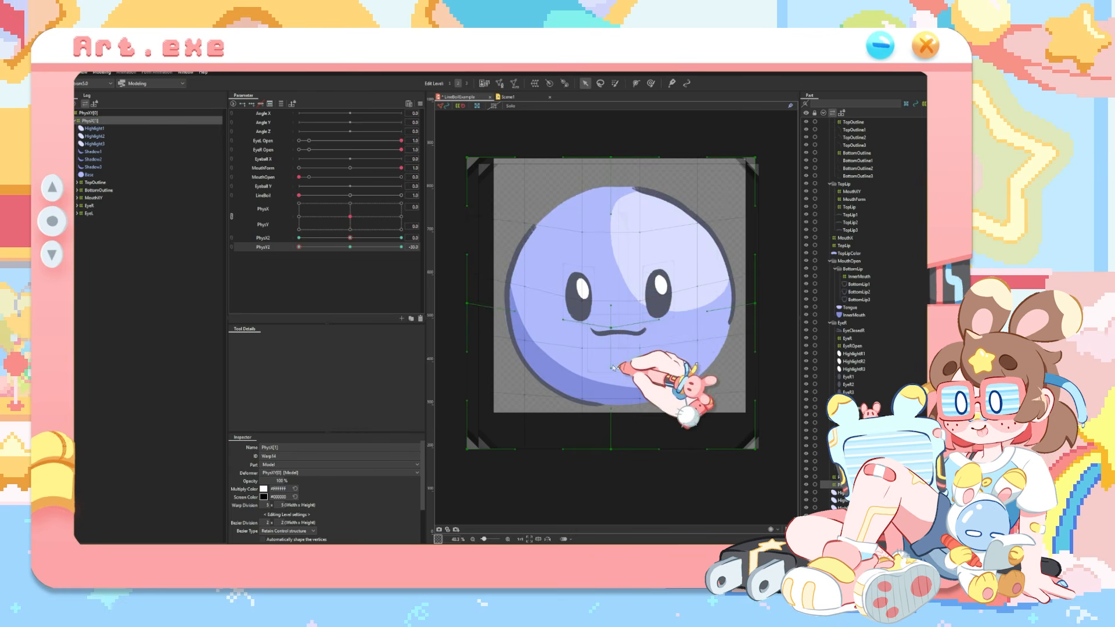
{"action": "left_click_drag", "start_coordinate": [611, 305], "coordinate": [611, 315]}
{"action": "left_click_drag", "start_coordinate": [299, 247], "coordinate": [350, 247]}
{"action": "key", "text": "ctrl+s"}
Reshape the EyeR deformer for a sideways turn at Angle X -30 and preview the motion
{"action": "left_click", "coordinate": [95, 128]}
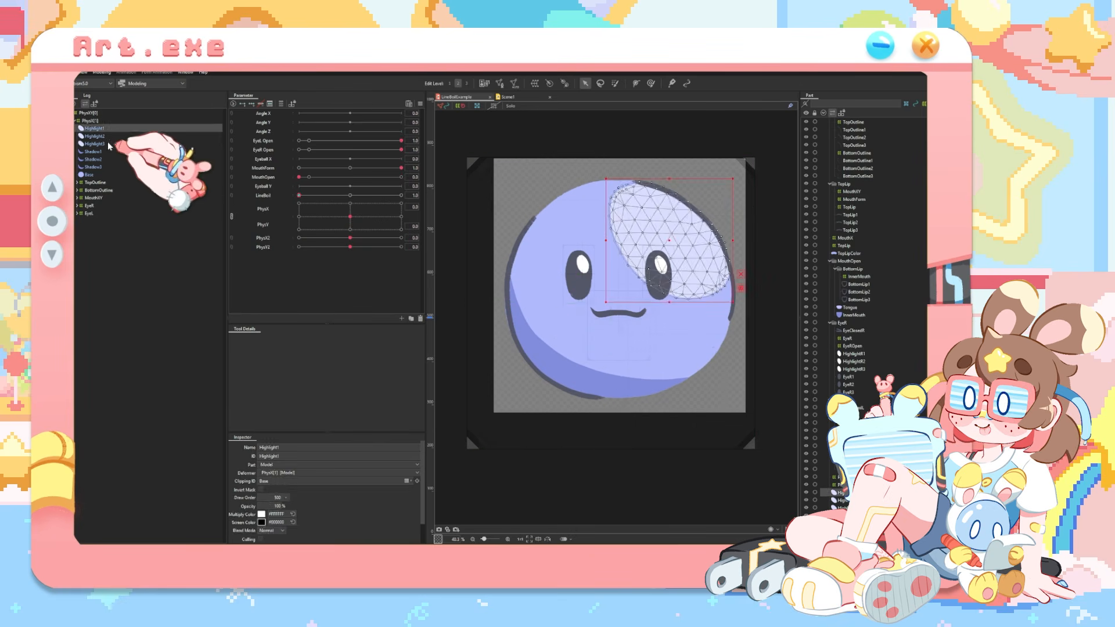
{"action": "left_click", "coordinate": [91, 206]}
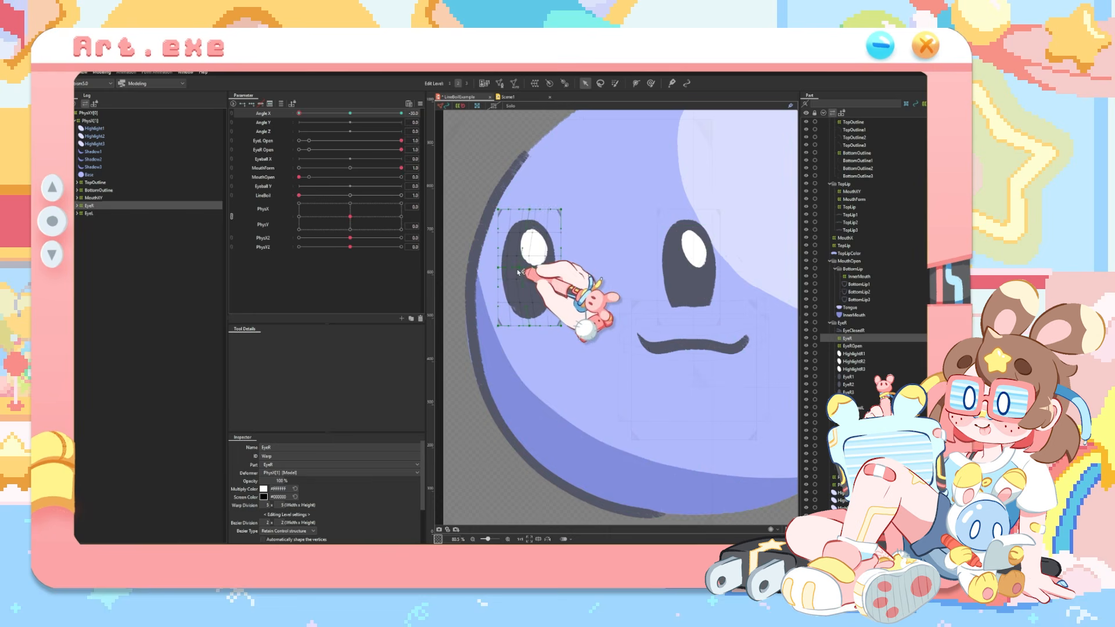
{"action": "left_click_drag", "start_coordinate": [517, 270], "coordinate": [518, 271]}
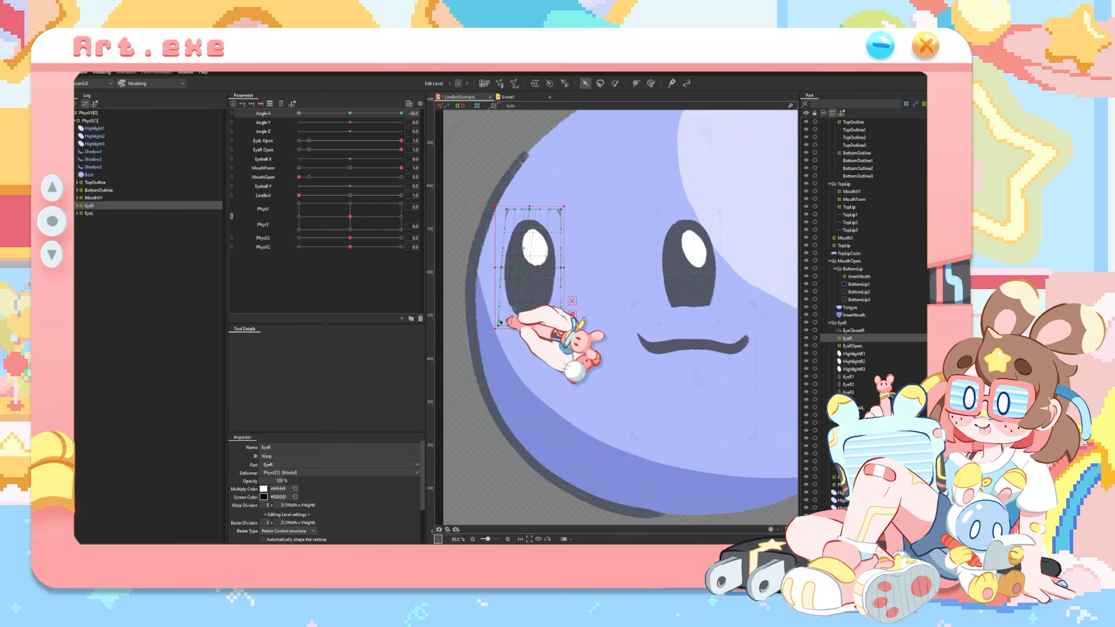
{"action": "left_click_drag", "start_coordinate": [299, 113], "coordinate": [122, 149]}
Move the EyeR and EyeL part folders above the TopLip folder in the part order
{"action": "left_click_drag", "start_coordinate": [843, 323], "coordinate": [842, 185]}
{"action": "scroll", "coordinate": [844, 372], "scroll_direction": "down", "scroll_amount": 1}
{"action": "left_click", "coordinate": [844, 382]}
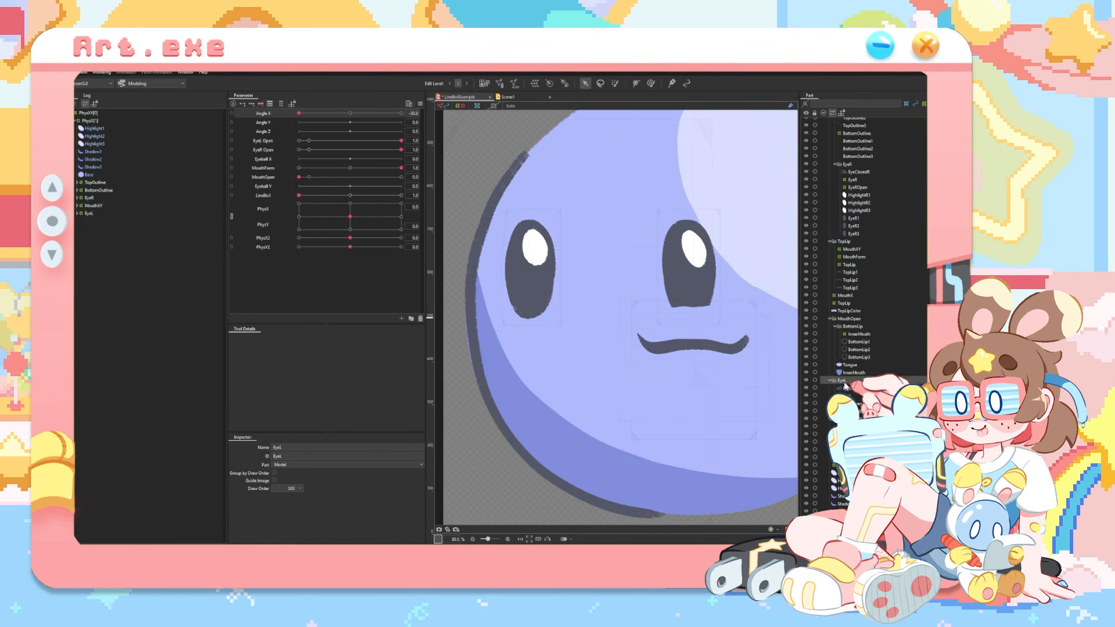
{"action": "left_click_drag", "start_coordinate": [844, 382], "coordinate": [844, 239]}
Add Angle X keys to the EyeL deformer and narrow the outer side of EyeR at Angle X -30
{"action": "left_click", "coordinate": [90, 206]}
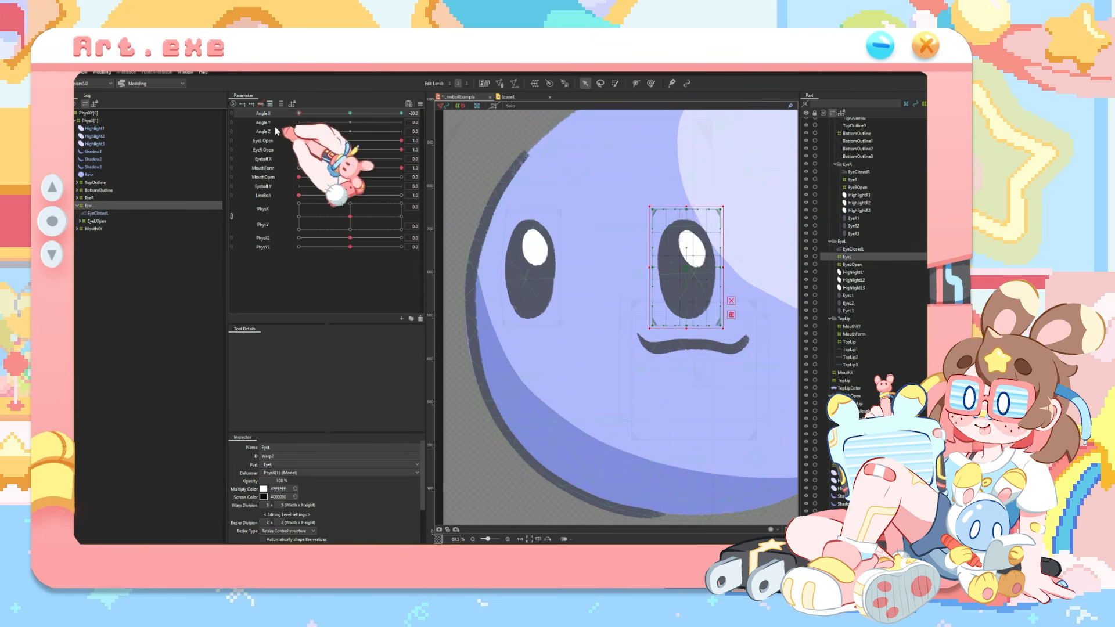
{"action": "left_click", "coordinate": [89, 198]}
{"action": "left_click_drag", "start_coordinate": [503, 205], "coordinate": [508, 209]}
{"action": "mouse_move", "coordinate": [299, 113]}
{"action": "left_mouse_down"}
{"action": "mouse_move", "coordinate": [333, 129]}
{"action": "mouse_move", "coordinate": [289, 131]}
{"action": "left_mouse_up"}
Add three Angle X keys to MouthXY, shift it toward the turned side at -30 and narrow its outer edge
{"action": "left_click", "coordinate": [93, 229]}
{"action": "left_click", "coordinate": [251, 103]}
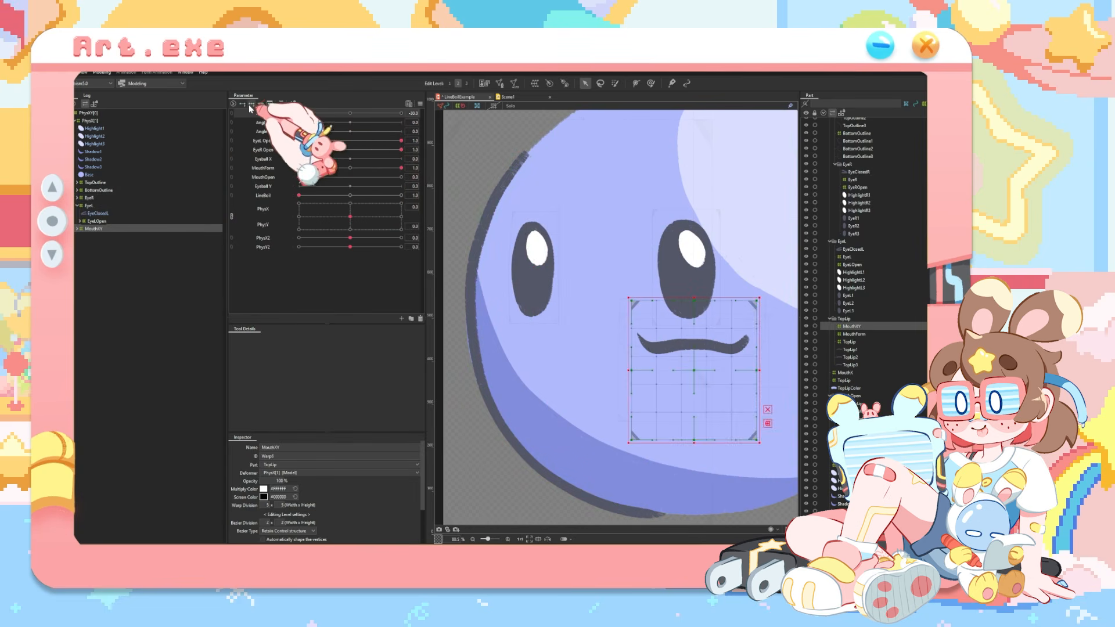
{"action": "left_click_drag", "start_coordinate": [701, 353], "coordinate": [578, 370]}
{"action": "left_click_drag", "start_coordinate": [593, 301], "coordinate": [541, 301]}
{"action": "left_click_drag", "start_coordinate": [531, 370], "coordinate": [540, 370]}
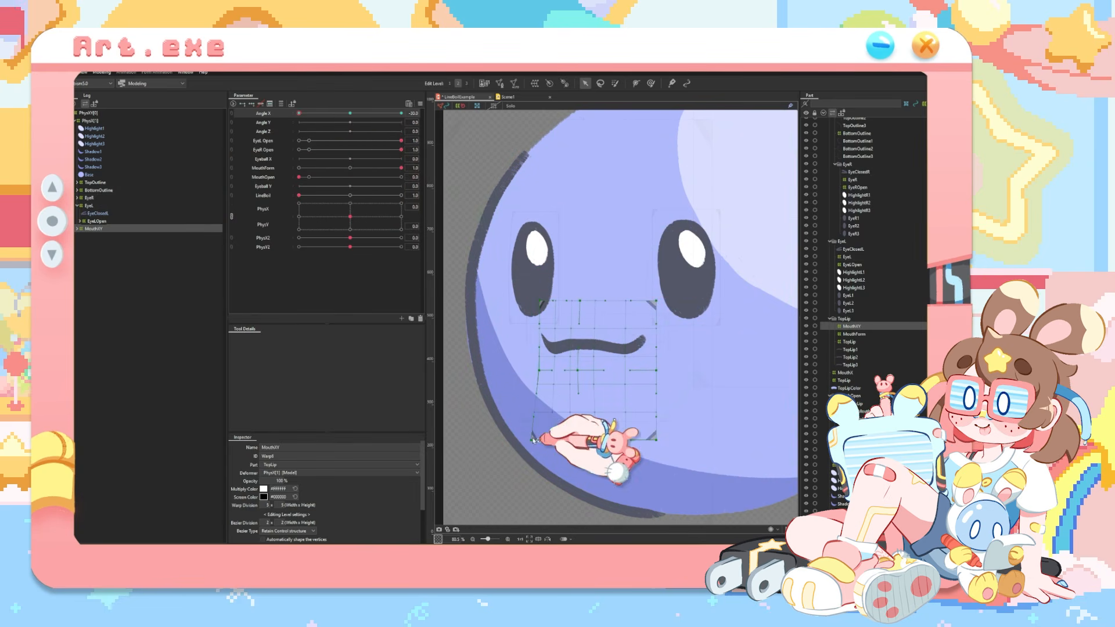
{"action": "left_click_drag", "start_coordinate": [531, 440], "coordinate": [547, 440]}
Open the mouth to MouthOpen 1 and pull MouthXY's lower outer points inward at Angle X -30
{"action": "left_click_drag", "start_coordinate": [299, 177], "coordinate": [402, 178]}
{"action": "left_click_drag", "start_coordinate": [601, 441], "coordinate": [606, 440]}
{"action": "left_click_drag", "start_coordinate": [547, 441], "coordinate": [564, 437]}
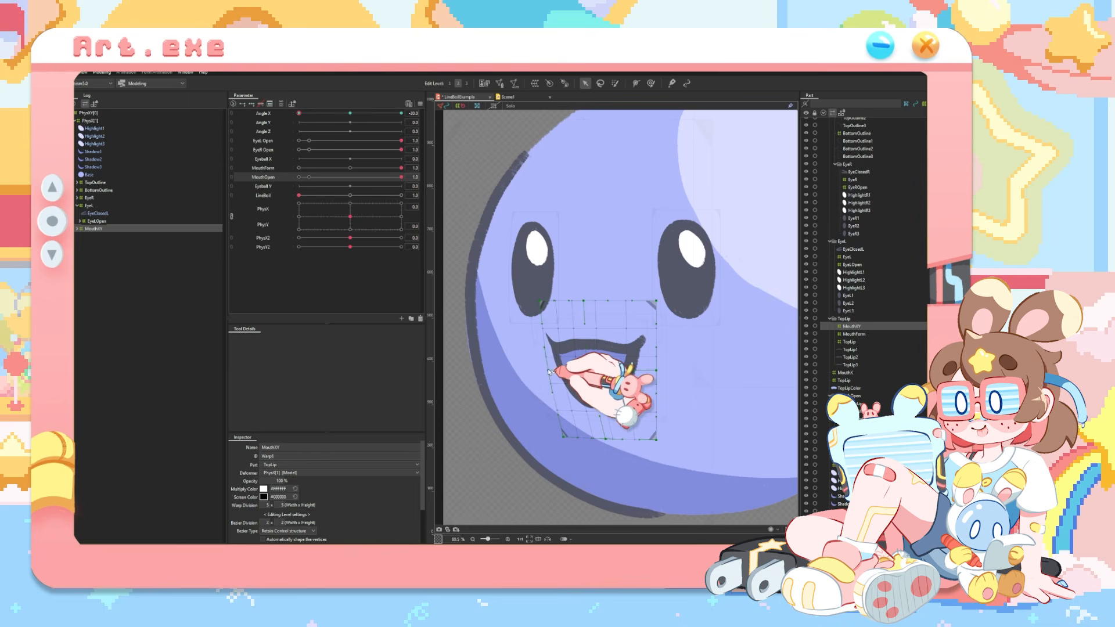
Reshape the TongueDepth deformer at Angle X -30 to fit the turned open mouth, and preview the turn
{"action": "left_click", "coordinate": [77, 229]}
{"action": "left_click", "coordinate": [94, 237]}
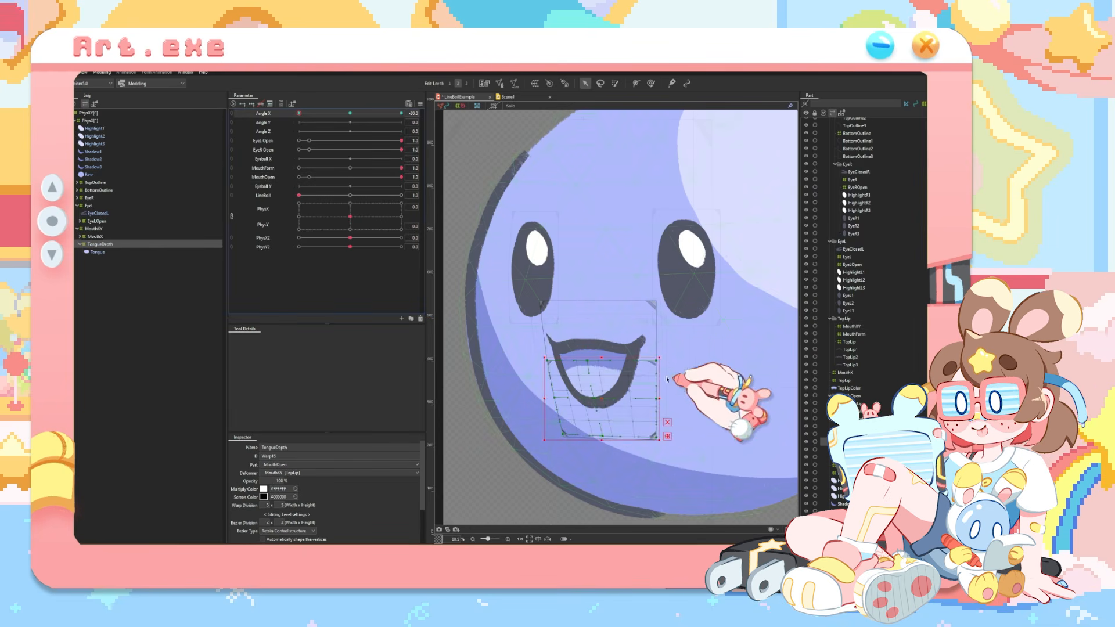
{"action": "scroll", "coordinate": [615, 351], "scroll_direction": "up", "scroll_amount": 3}
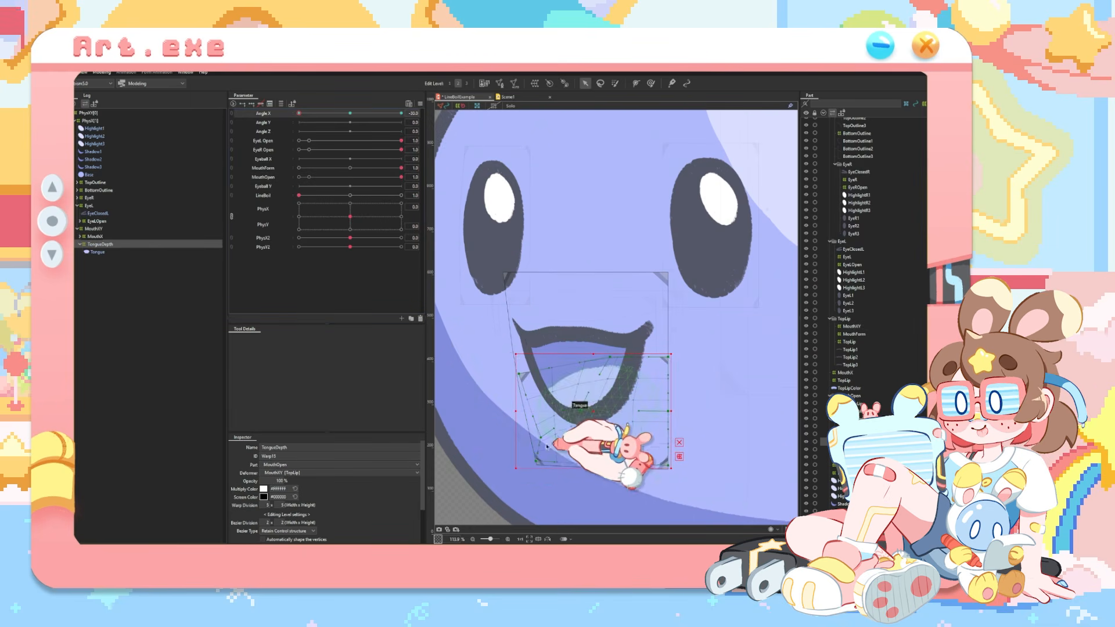
{"action": "left_click_drag", "start_coordinate": [583, 411], "coordinate": [584, 404]}
{"action": "left_click_drag", "start_coordinate": [299, 113], "coordinate": [228, 114]}
{"action": "left_click_drag", "start_coordinate": [613, 397], "coordinate": [601, 403]}
{"action": "left_click_drag", "start_coordinate": [301, 114], "coordinate": [280, 236]}
{"action": "scroll", "coordinate": [527, 282], "scroll_direction": "down", "scroll_amount": 3}
{"action": "left_click_drag", "start_coordinate": [552, 315], "coordinate": [558, 317]}
{"action": "left_click_drag", "start_coordinate": [299, 113], "coordinate": [304, 126]}
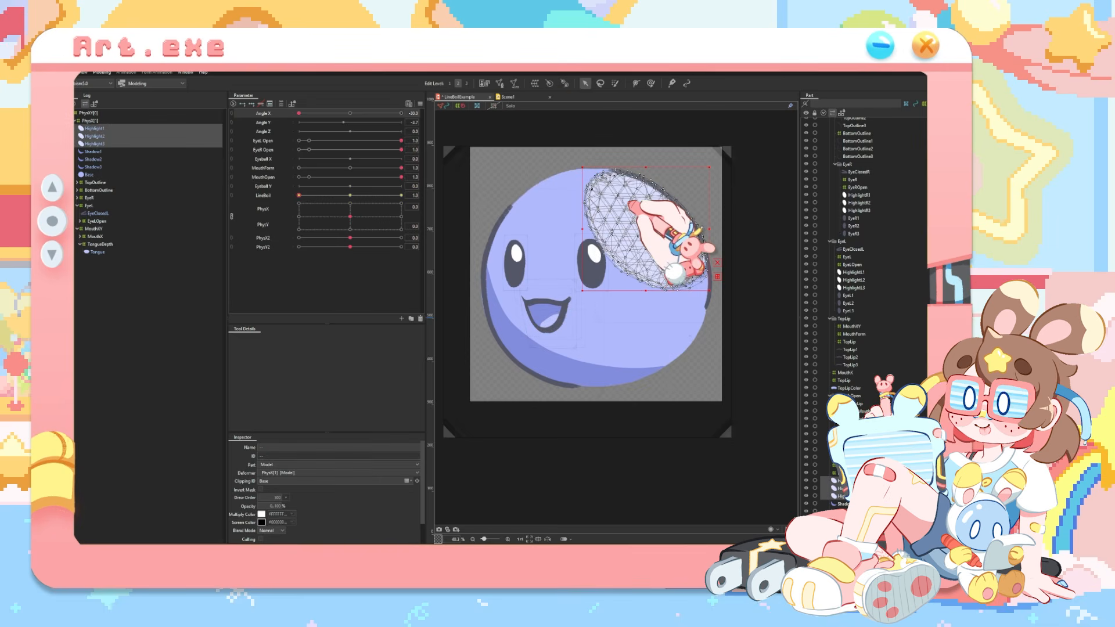
Wrap the three highlights in a HighlightXY warp deformer, and shift and skew it toward the turned side at Angle X -30
{"action": "left_click", "coordinate": [635, 186]}
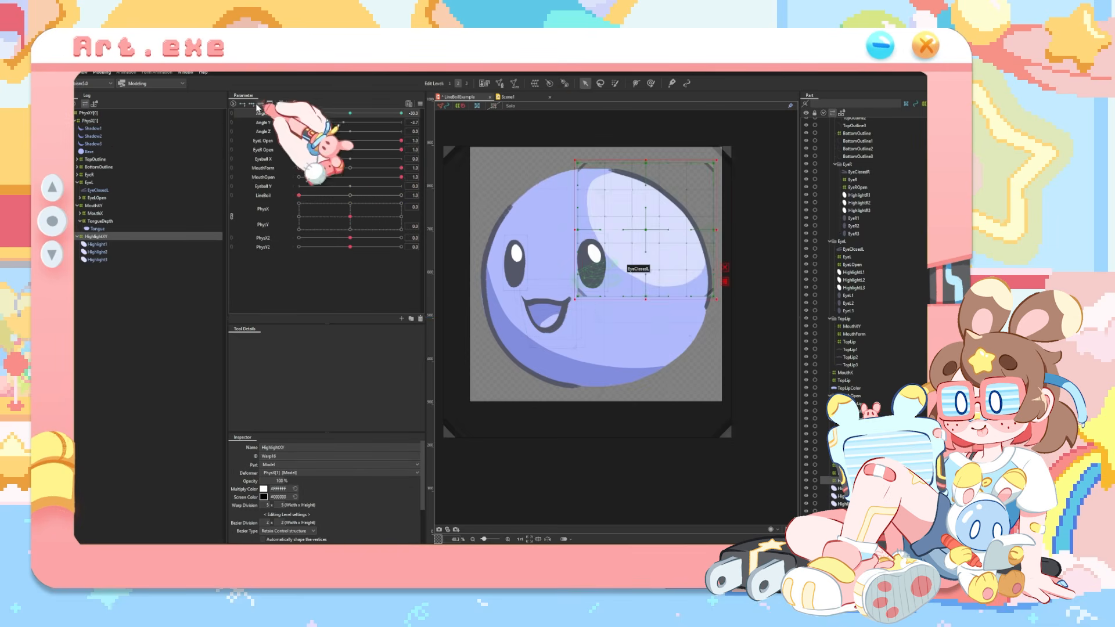
{"action": "left_click_drag", "start_coordinate": [646, 230], "coordinate": [629, 230]}
{"action": "left_click_drag", "start_coordinate": [560, 163], "coordinate": [561, 175]}
{"action": "left_click_drag", "start_coordinate": [629, 164], "coordinate": [626, 170]}
{"action": "left_click_drag", "start_coordinate": [561, 297], "coordinate": [560, 301]}
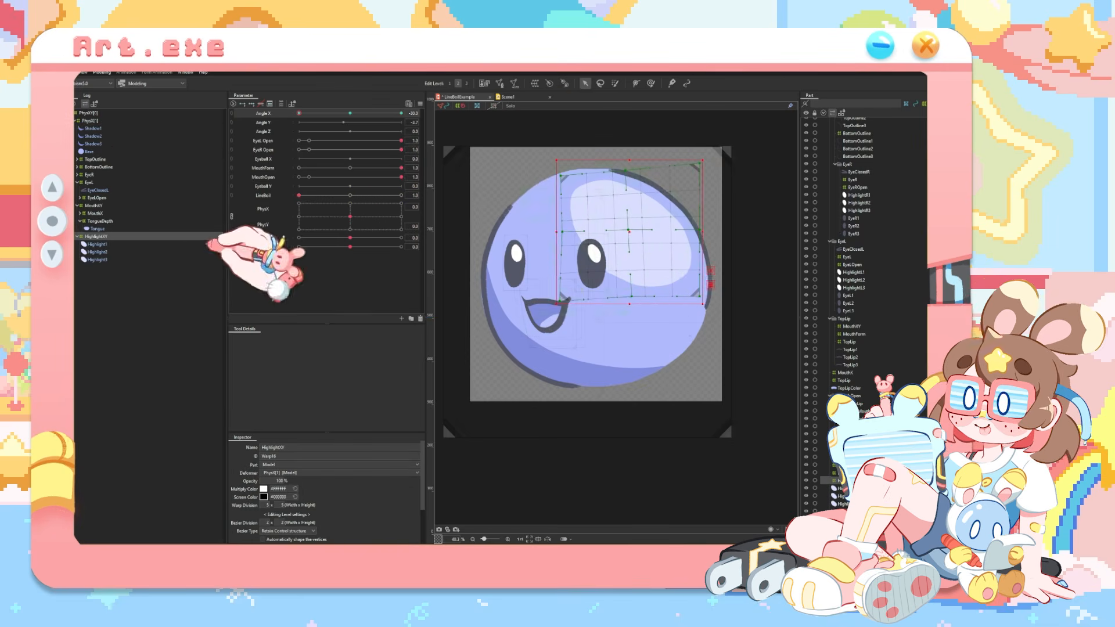
{"action": "left_click_drag", "start_coordinate": [628, 230], "coordinate": [633, 235]}
Refine HighlightXY's upper outer corner at Angle X -30 and check the highlight at Angle X 30
{"action": "mouse_move", "coordinate": [299, 113]}
{"action": "left_mouse_down"}
{"action": "mouse_move", "coordinate": [373, 127]}
{"action": "mouse_move", "coordinate": [295, 123]}
{"action": "left_mouse_up"}
{"action": "left_click_drag", "start_coordinate": [560, 175], "coordinate": [550, 173]}
{"action": "left_click_drag", "start_coordinate": [299, 113], "coordinate": [407, 142]}
{"action": "left_click", "coordinate": [402, 114]}
{"action": "left_click", "coordinate": [413, 113]}
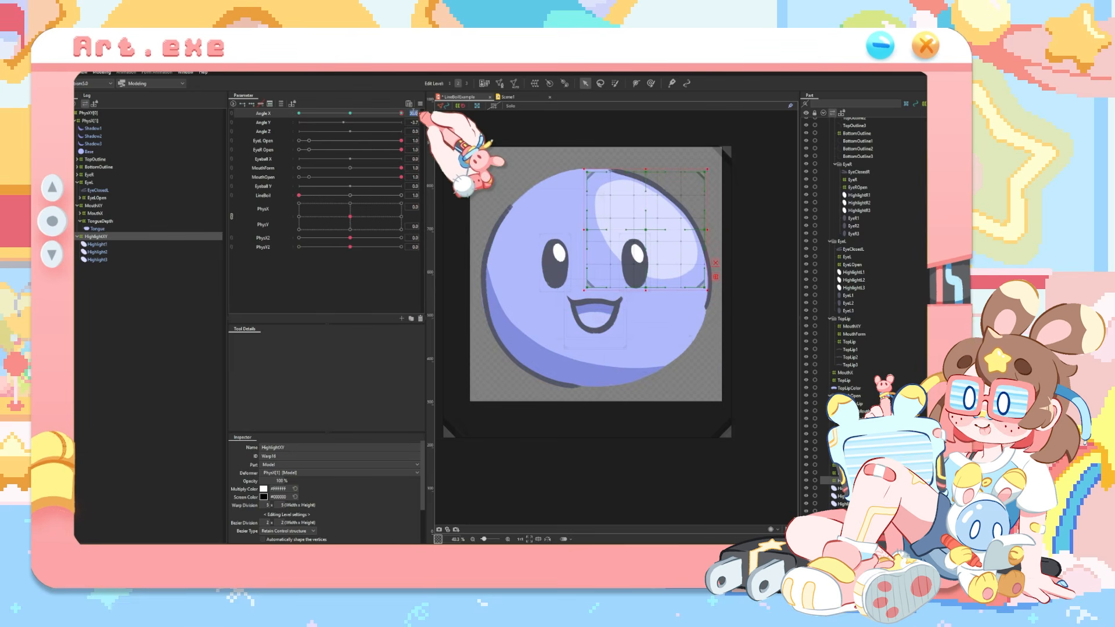
{"action": "left_click", "coordinate": [299, 114]}
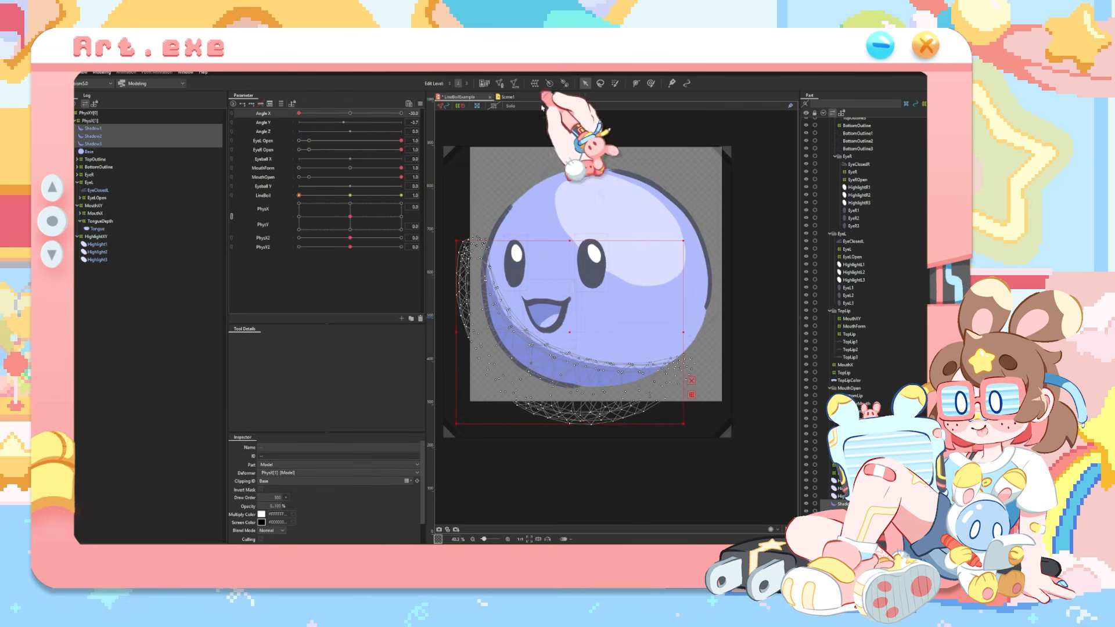
Try to shift the ShadowXY deformer sideways at Angle X -30, and undo the shift
{"action": "left_click_drag", "start_coordinate": [583, 345], "coordinate": [548, 343]}
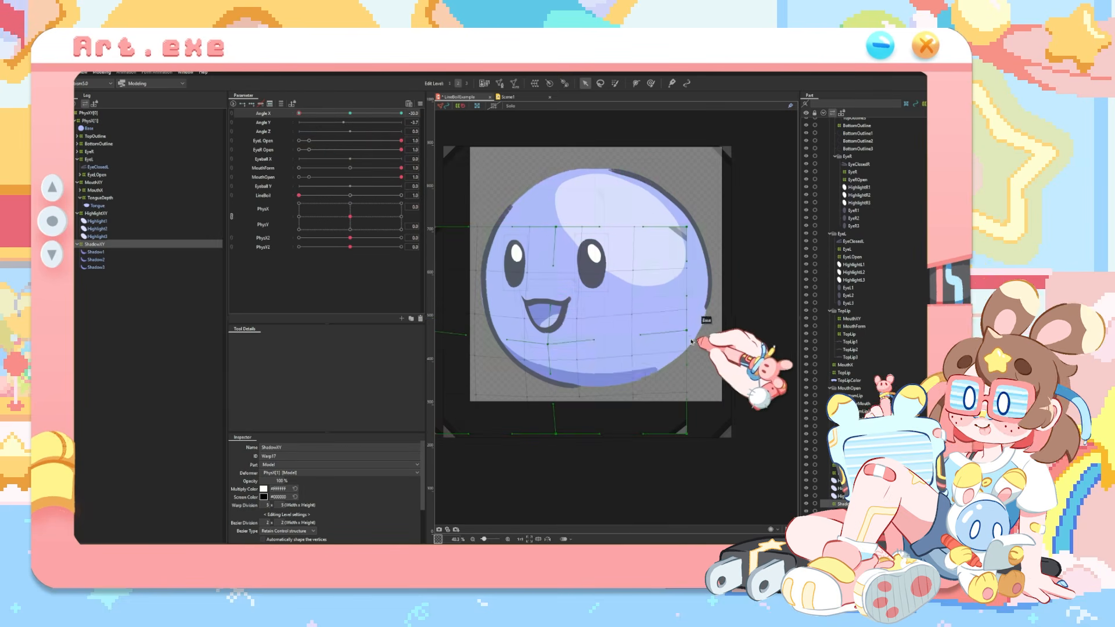
{"action": "key", "text": "ctrl+z"}
{"action": "key", "text": "ctrl+z"}
{"action": "left_click", "coordinate": [351, 113]}
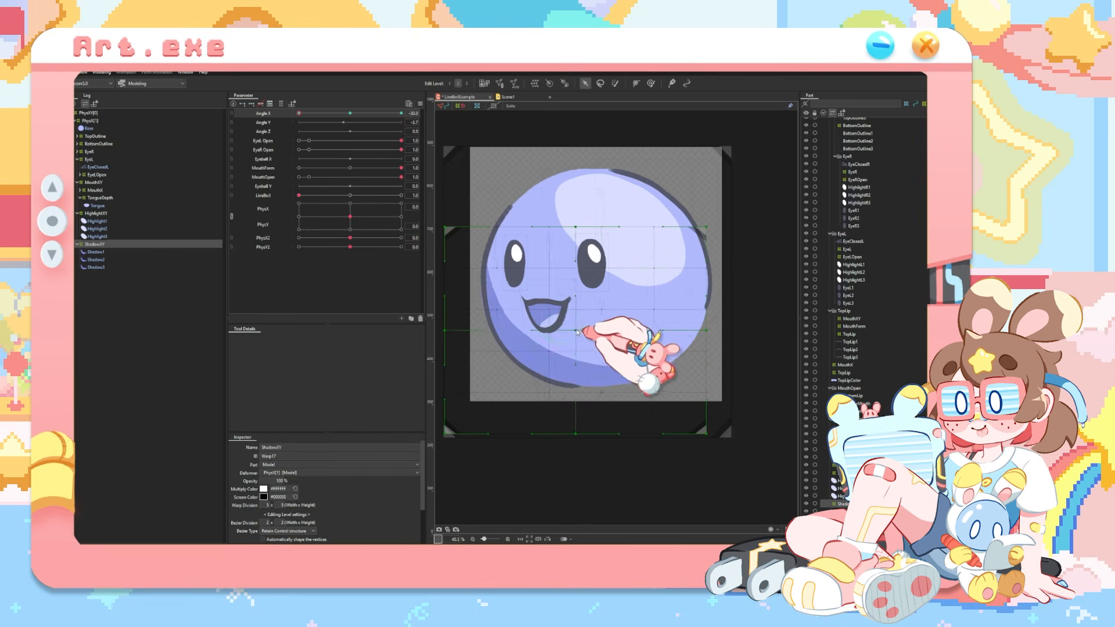
Move ShadowXY's center and upper outer corner inward at Angle X 30 and preview the shadow's motion
{"action": "left_click", "coordinate": [401, 113]}
{"action": "left_click_drag", "start_coordinate": [576, 330], "coordinate": [596, 331]}
{"action": "left_click_drag", "start_coordinate": [445, 227], "coordinate": [457, 230]}
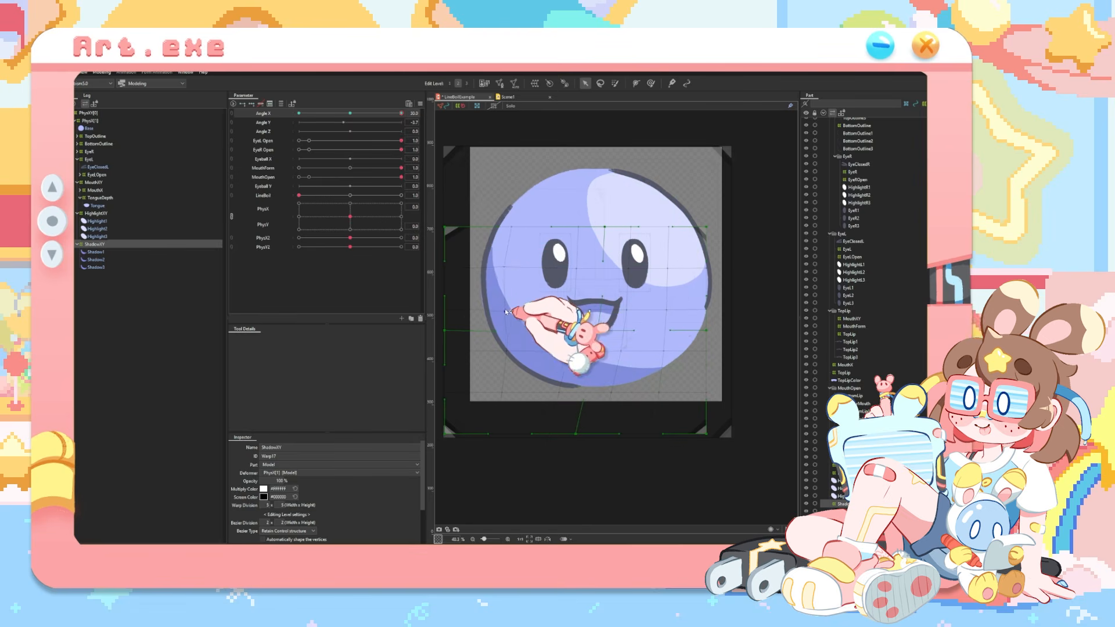
{"action": "left_click_drag", "start_coordinate": [401, 113], "coordinate": [555, 123]}
Reflect the Angle X motion of the MouthXY and TongueDepth deformers from -30 to the opposite side, and preview the turn
{"action": "left_click", "coordinate": [97, 213]}
{"action": "left_click_drag", "start_coordinate": [401, 113], "coordinate": [184, 117]}
{"action": "left_click", "coordinate": [93, 183]}
{"action": "left_click", "coordinate": [420, 104]}
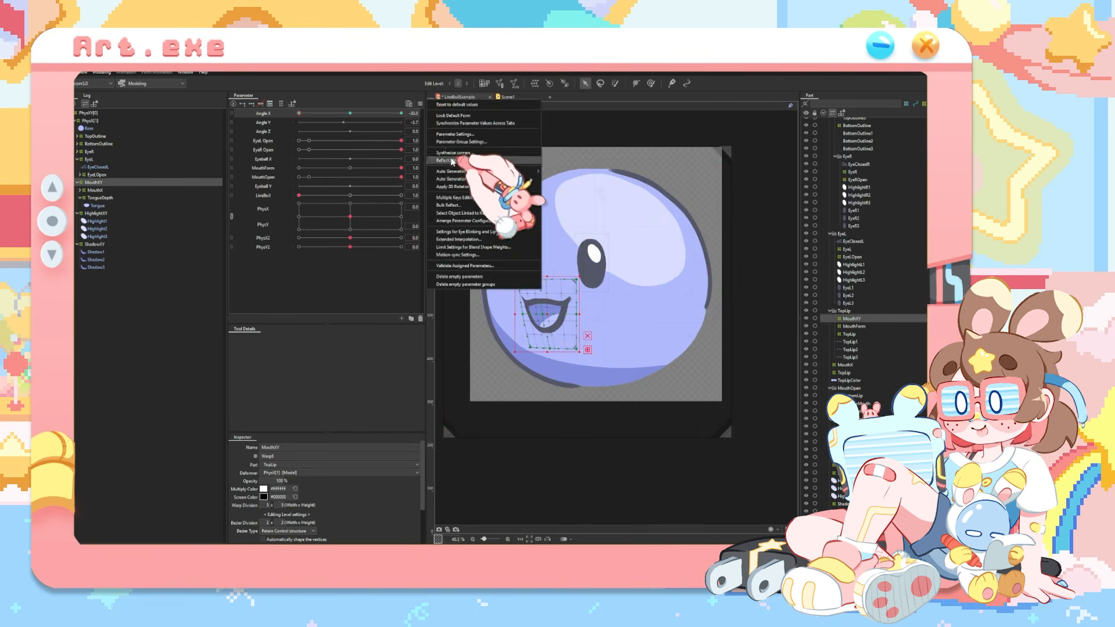
{"action": "left_click", "coordinate": [452, 161]}
{"action": "left_click", "coordinate": [481, 359]}
{"action": "left_click", "coordinate": [93, 198]}
{"action": "left_click", "coordinate": [420, 103]}
{"action": "left_click", "coordinate": [452, 161]}
{"action": "left_click", "coordinate": [481, 359]}
{"action": "left_click_drag", "start_coordinate": [300, 114], "coordinate": [146, 182]}
Reset the parameters to their defaults and shift EyeR and EyeL together toward the turned side at Angle X 30
{"action": "left_click", "coordinate": [420, 103]}
{"action": "left_click", "coordinate": [438, 116]}
{"action": "left_click", "coordinate": [90, 152]}
{"action": "left_click", "coordinate": [89, 159], "text": "ctrl"}
{"action": "left_click_drag", "start_coordinate": [351, 114], "coordinate": [406, 116]}
{"action": "left_click_drag", "start_coordinate": [597, 261], "coordinate": [647, 261]}
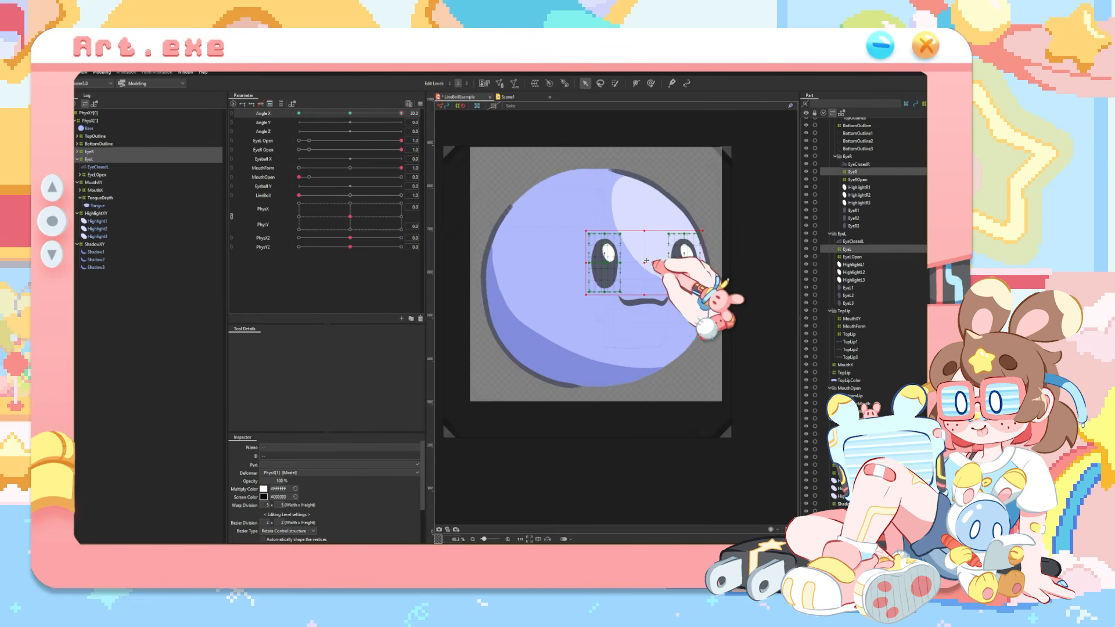
{"action": "mouse_move", "coordinate": [402, 113]}
{"action": "left_mouse_down"}
{"action": "mouse_move", "coordinate": [261, 117]}
{"action": "mouse_move", "coordinate": [409, 119]}
{"action": "left_mouse_up"}
Adjust the EyeR and EyeL deformers individually at Angle X 30, narrowing EyeL for the turn, and reset the parameters to their defaults
{"action": "left_click", "coordinate": [607, 263]}
{"action": "scroll", "coordinate": [635, 271], "scroll_direction": "up", "scroll_amount": 4}
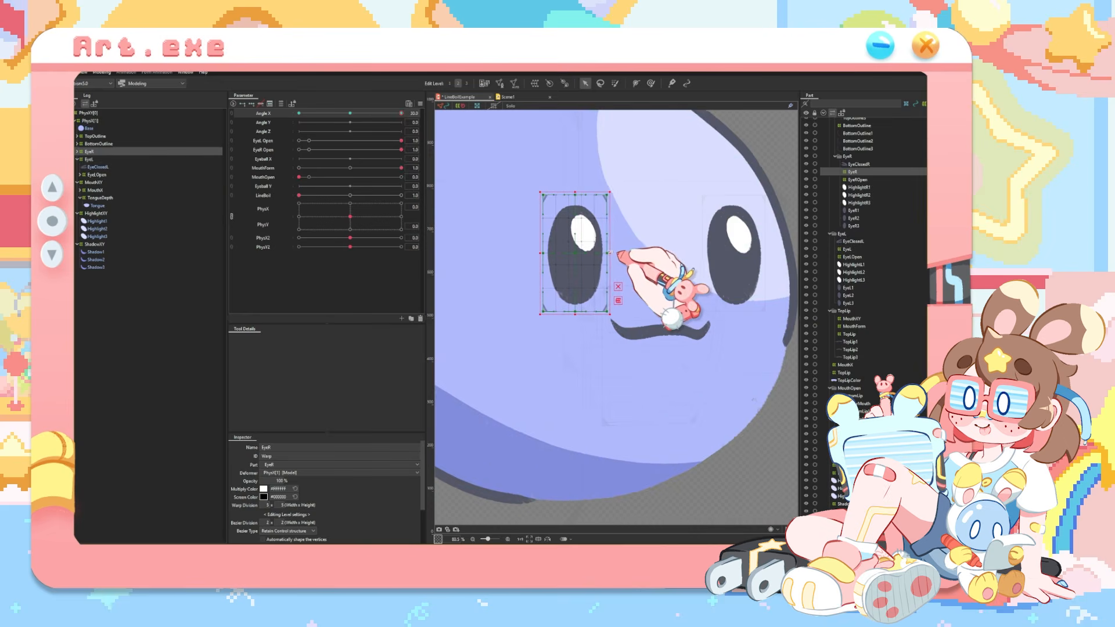
{"action": "left_click", "coordinate": [700, 207]}
{"action": "scroll", "coordinate": [691, 313], "scroll_direction": "down", "scroll_amount": 4}
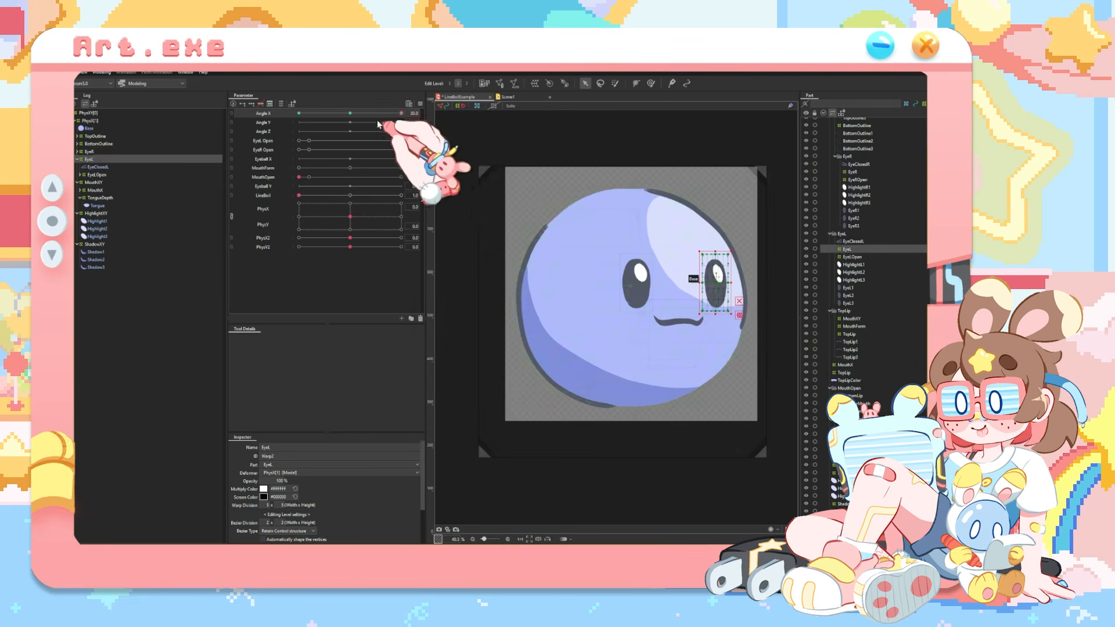
{"action": "left_click", "coordinate": [420, 103]}
{"action": "left_click", "coordinate": [438, 116]}
{"action": "left_click", "coordinate": [102, 73]}
{"action": "left_click", "coordinate": [125, 200]}
{"action": "key", "text": "Escape"}
Reshape the TopOutline and BottomOutline deformers at Angle X -30, shifting their centers slightly toward the turned side
{"action": "left_click", "coordinate": [95, 136]}
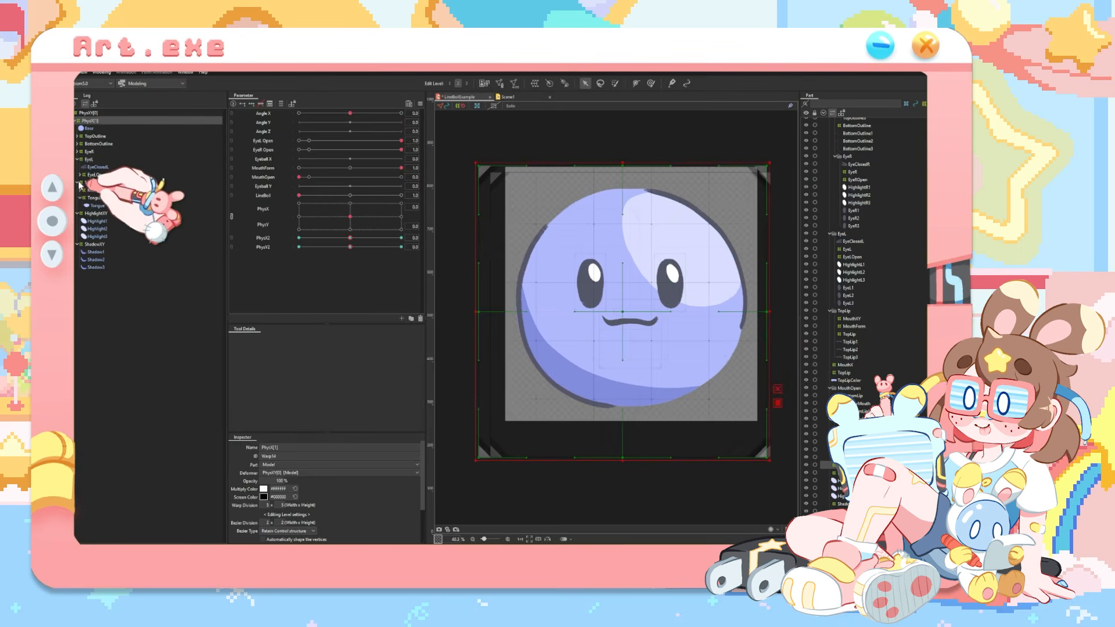
{"action": "key", "text": "ctrl+z"}
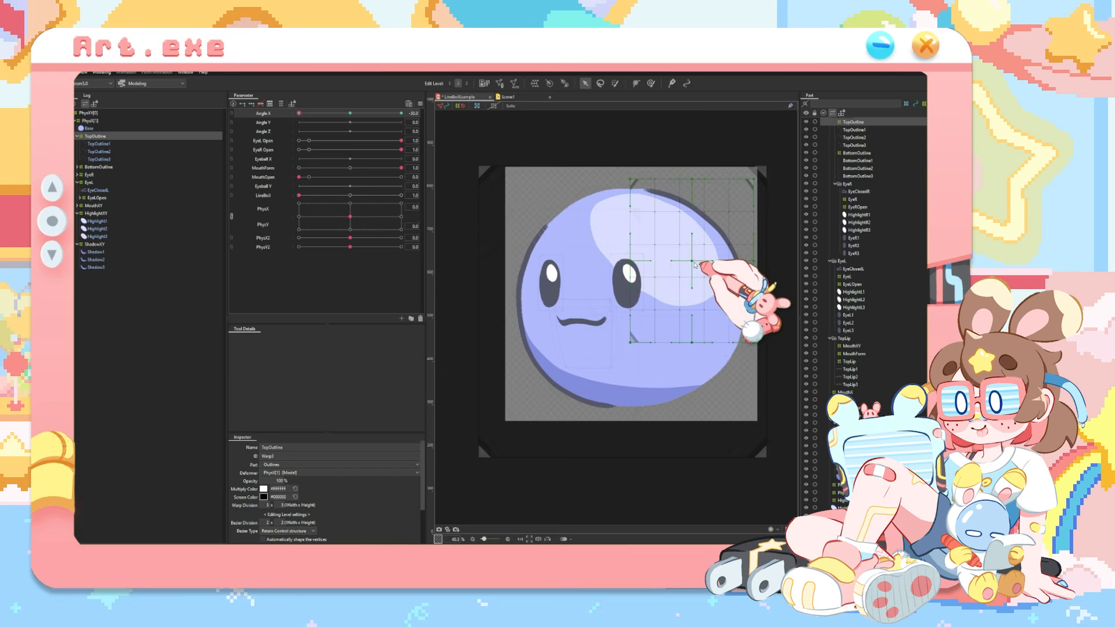
{"action": "left_click", "coordinate": [642, 330]}
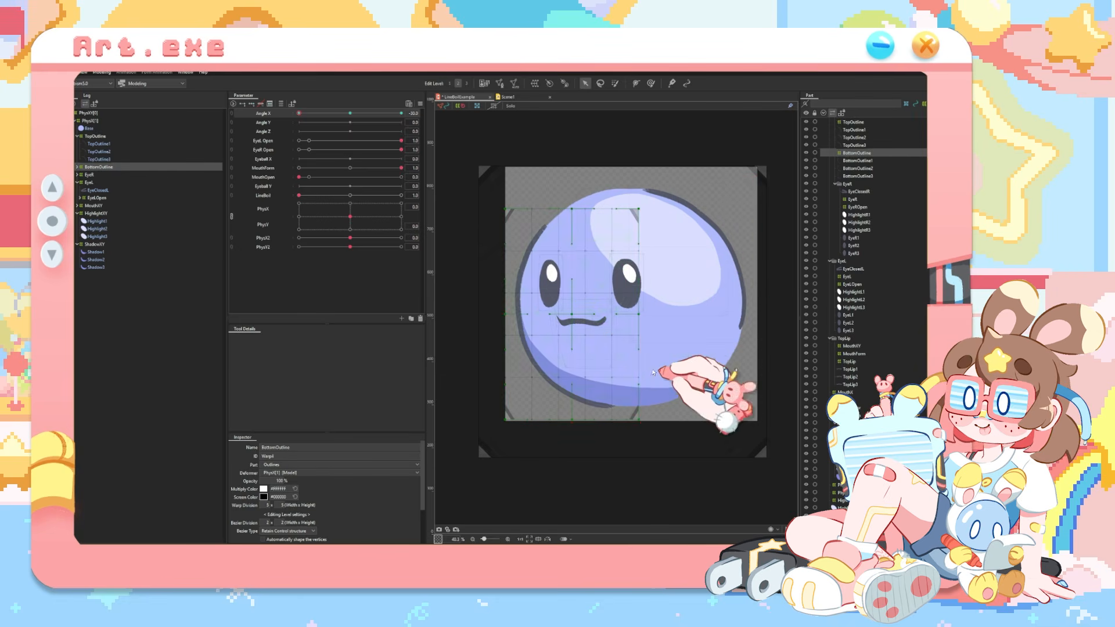
{"action": "left_click_drag", "start_coordinate": [572, 314], "coordinate": [562, 316]}
{"action": "left_click_drag", "start_coordinate": [571, 419], "coordinate": [571, 415]}
{"action": "left_click", "coordinate": [100, 137]}
{"action": "left_click_drag", "start_coordinate": [691, 261], "coordinate": [688, 263]}
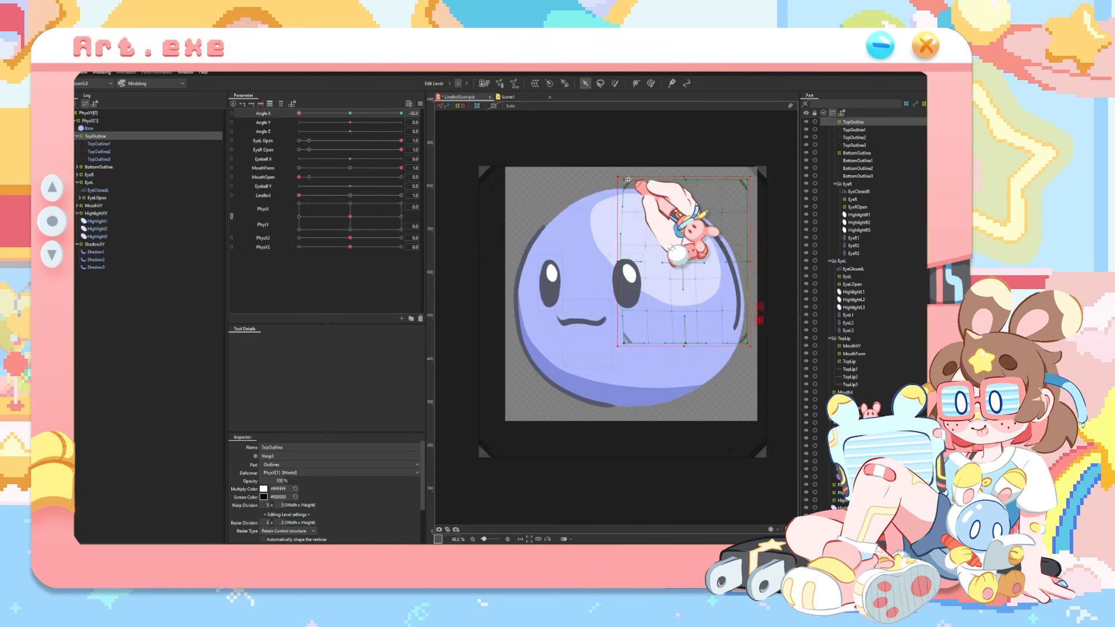
Reshape TopOutline at Angle X 30 by nudging its center and lower edge toward the turn and pulling its upper outer corner inward
{"action": "left_click_drag", "start_coordinate": [299, 114], "coordinate": [401, 113]}
{"action": "left_click_drag", "start_coordinate": [692, 261], "coordinate": [697, 259]}
{"action": "left_click_drag", "start_coordinate": [754, 179], "coordinate": [746, 187]}
{"action": "left_click_drag", "start_coordinate": [692, 343], "coordinate": [703, 341]}
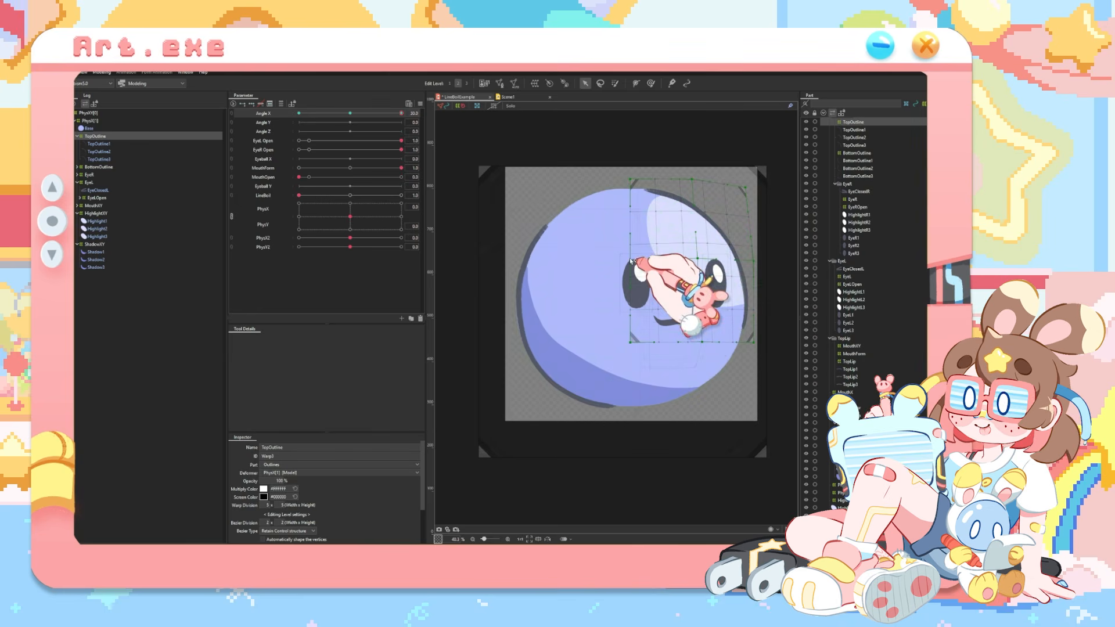
Reshape BottomOutline at Angle X 30, moving its inner side and lower edge toward the turn and its outer edge slightly outward
{"action": "left_click", "coordinate": [99, 167]}
{"action": "left_click_drag", "start_coordinate": [641, 314], "coordinate": [653, 313]}
{"action": "left_click_drag", "start_coordinate": [573, 419], "coordinate": [577, 419]}
{"action": "left_click_drag", "start_coordinate": [640, 420], "coordinate": [653, 419]}
{"action": "left_click_drag", "start_coordinate": [506, 314], "coordinate": [503, 314]}
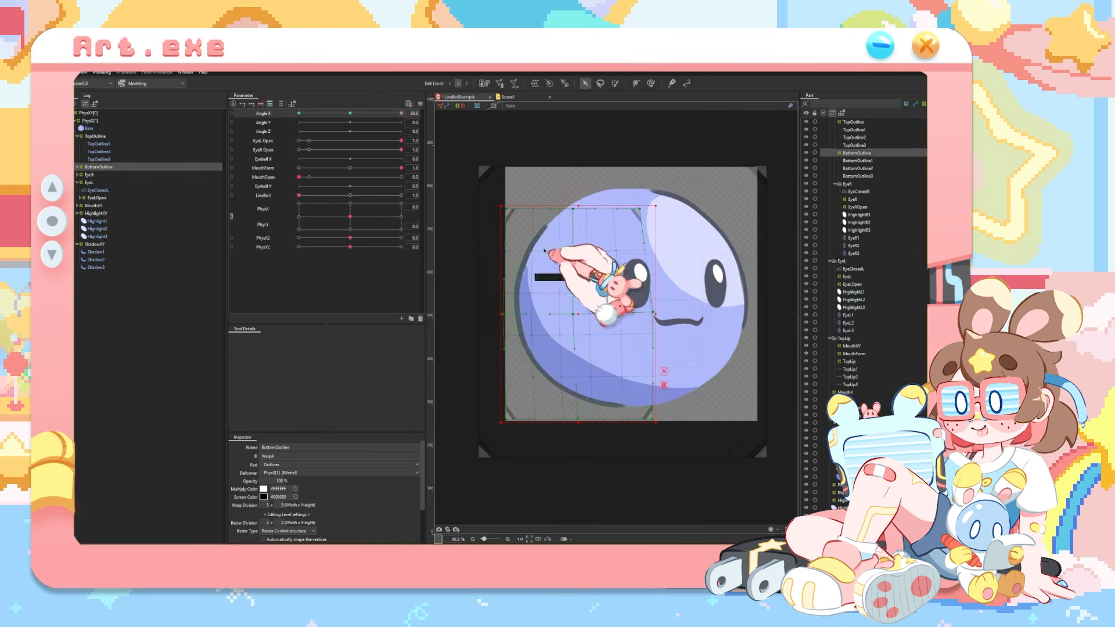
Return Angle X to 0 and select the TopOutline, BottomOutline, EyeR, EyeL and MouthXY deformers together
{"action": "left_click_drag", "start_coordinate": [401, 113], "coordinate": [351, 114]}
{"action": "left_click", "coordinate": [95, 136], "text": "ctrl"}
{"action": "left_click", "coordinate": [90, 175], "text": "ctrl"}
{"action": "left_click", "coordinate": [90, 182], "text": "ctrl"}
{"action": "left_click", "coordinate": [92, 206], "text": "ctrl"}
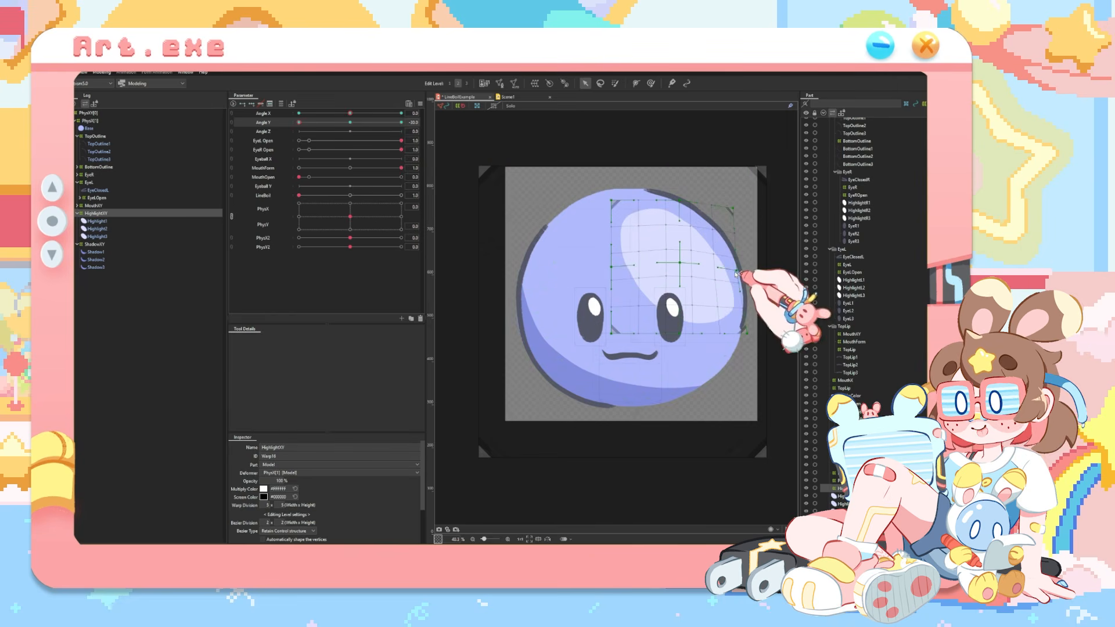
Shape HighlightXY at Angle Y 30, lower ShadowXY's center at Angle Y -30, and return Angle Y to 0
{"action": "left_click_drag", "start_coordinate": [299, 123], "coordinate": [401, 123]}
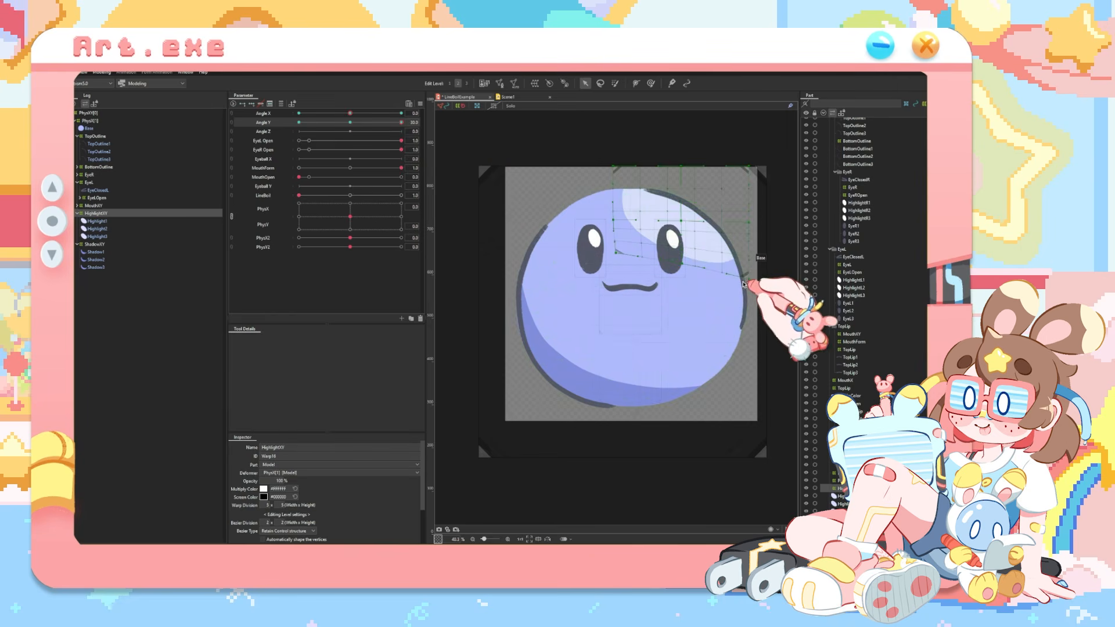
{"action": "left_click", "coordinate": [626, 327]}
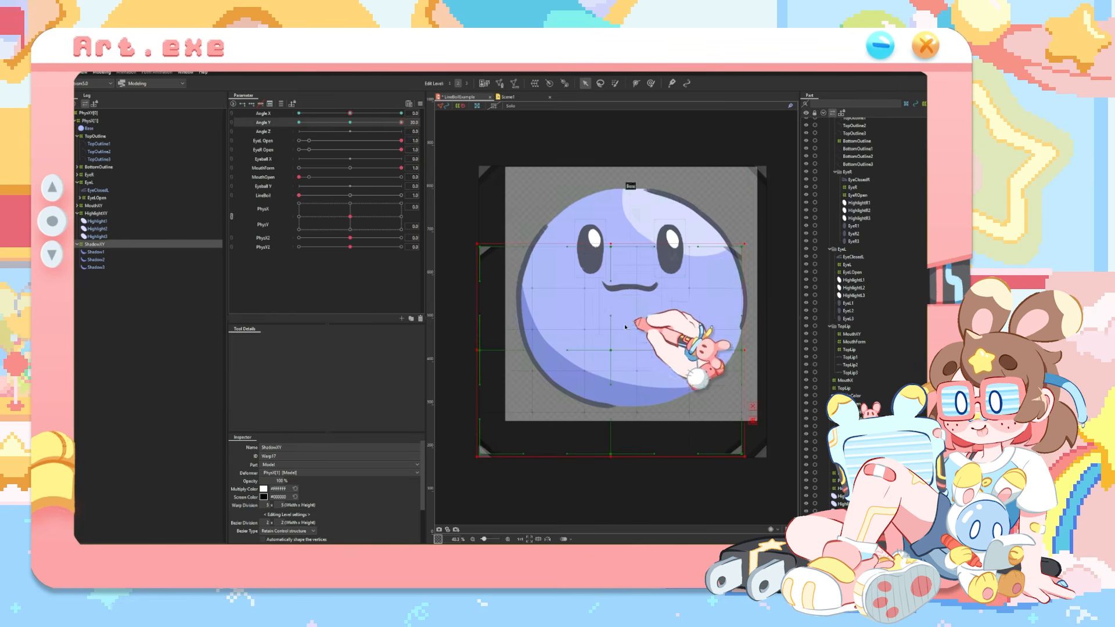
{"action": "left_click_drag", "start_coordinate": [401, 123], "coordinate": [299, 122]}
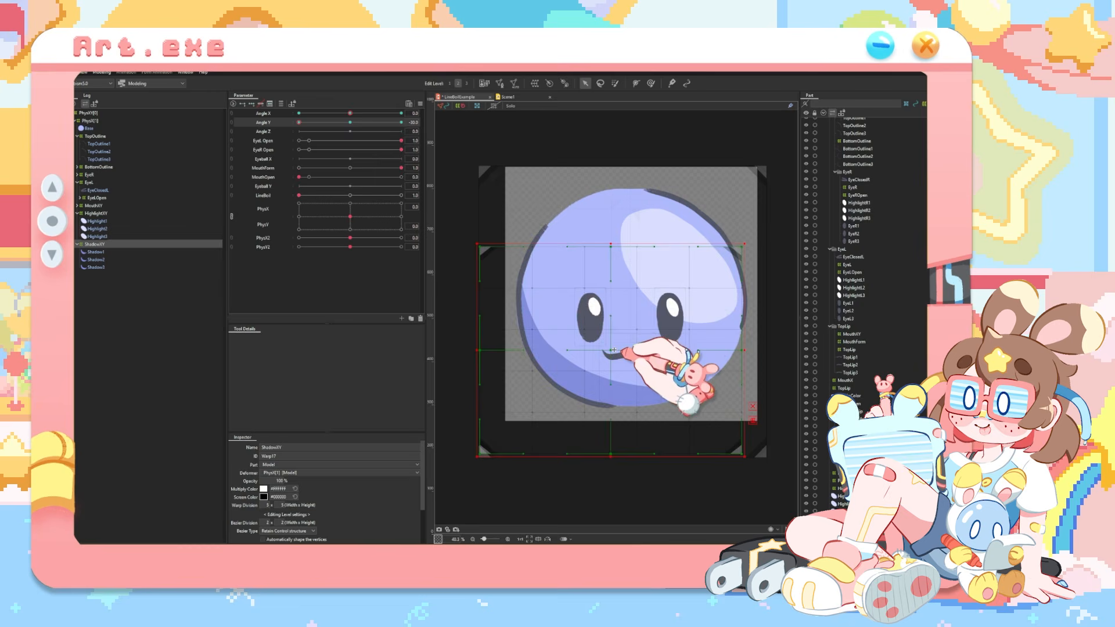
{"action": "left_click_drag", "start_coordinate": [615, 352], "coordinate": [616, 371]}
{"action": "left_click_drag", "start_coordinate": [299, 122], "coordinate": [350, 122]}
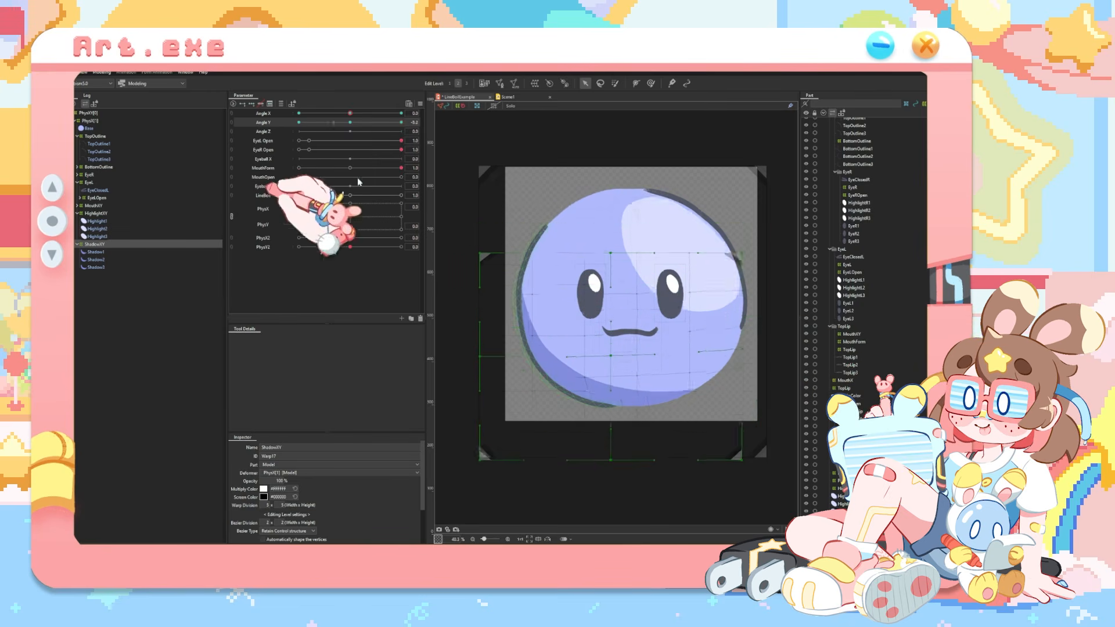
Reshape TopOutline at Angle Y 30 and -30, lowering its bottom edge slightly at -30, and return Angle Y to 0
{"action": "left_click", "coordinate": [552, 214]}
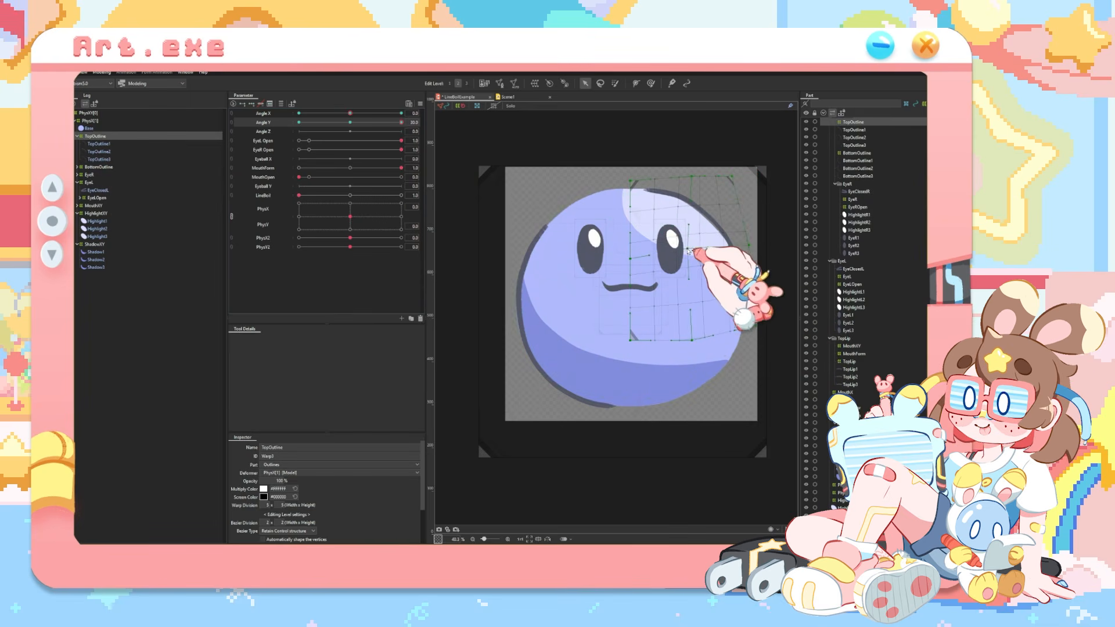
{"action": "left_click_drag", "start_coordinate": [402, 122], "coordinate": [299, 122]}
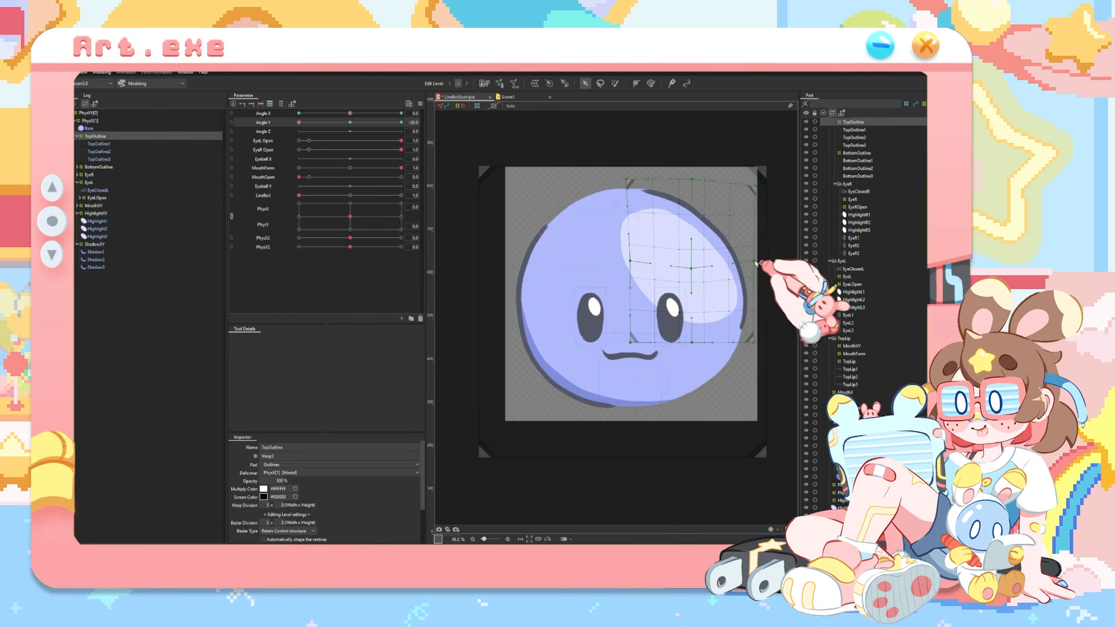
{"action": "left_click_drag", "start_coordinate": [692, 343], "coordinate": [694, 347]}
{"action": "left_click_drag", "start_coordinate": [299, 122], "coordinate": [350, 123]}
Reshape BottomOutline at Angle Y -30, lowering its center and upper points and adjusting its lower edge
{"action": "left_click", "coordinate": [110, 167]}
{"action": "left_click_drag", "start_coordinate": [350, 123], "coordinate": [229, 138]}
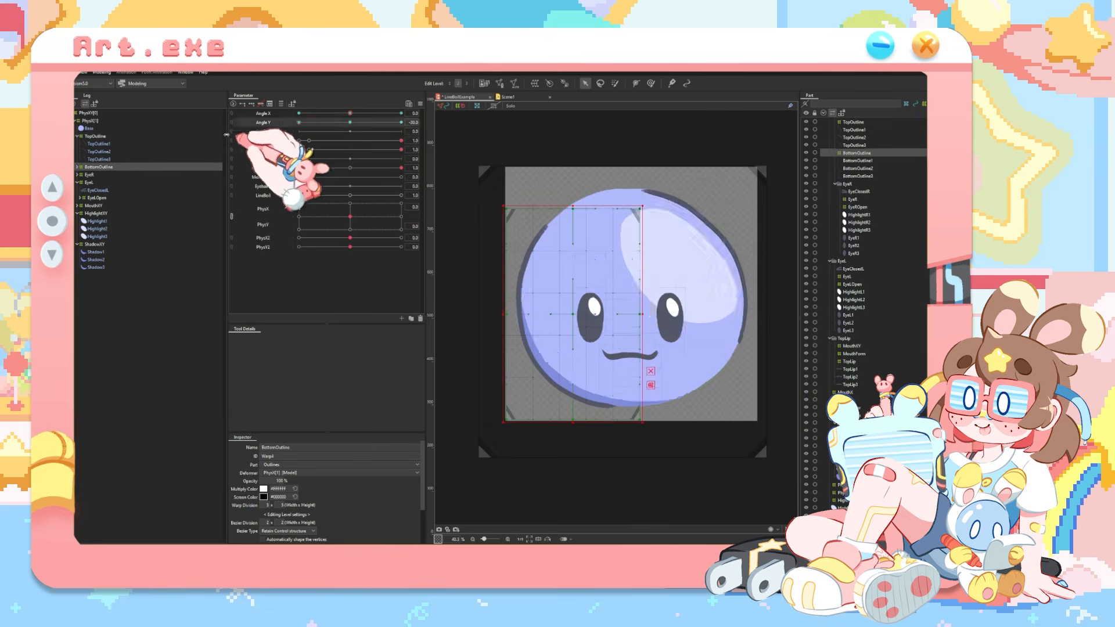
{"action": "left_click_drag", "start_coordinate": [573, 315], "coordinate": [569, 329]}
{"action": "left_click_drag", "start_coordinate": [572, 420], "coordinate": [580, 415]}
{"action": "left_click_drag", "start_coordinate": [573, 209], "coordinate": [504, 218]}
{"action": "left_click_drag", "start_coordinate": [506, 314], "coordinate": [506, 318]}
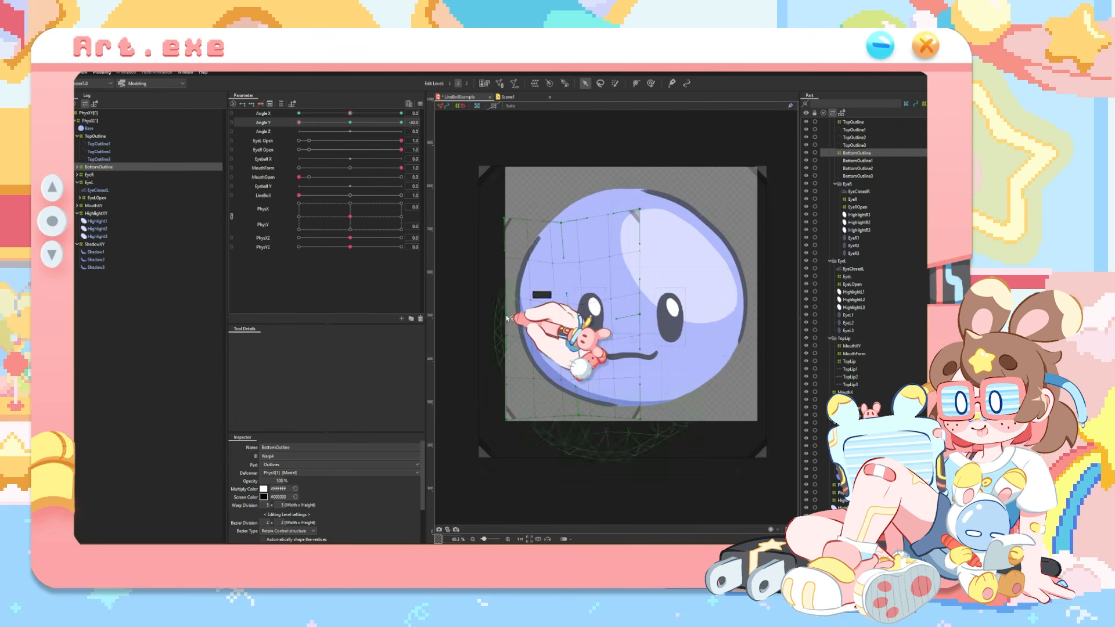
{"action": "left_click_drag", "start_coordinate": [640, 209], "coordinate": [631, 224]}
{"action": "left_click_drag", "start_coordinate": [578, 415], "coordinate": [584, 418]}
Reshape BottomOutline at Angle Y 30, raising its top edge, center and lower inner corner slightly
{"action": "left_click", "coordinate": [402, 123]}
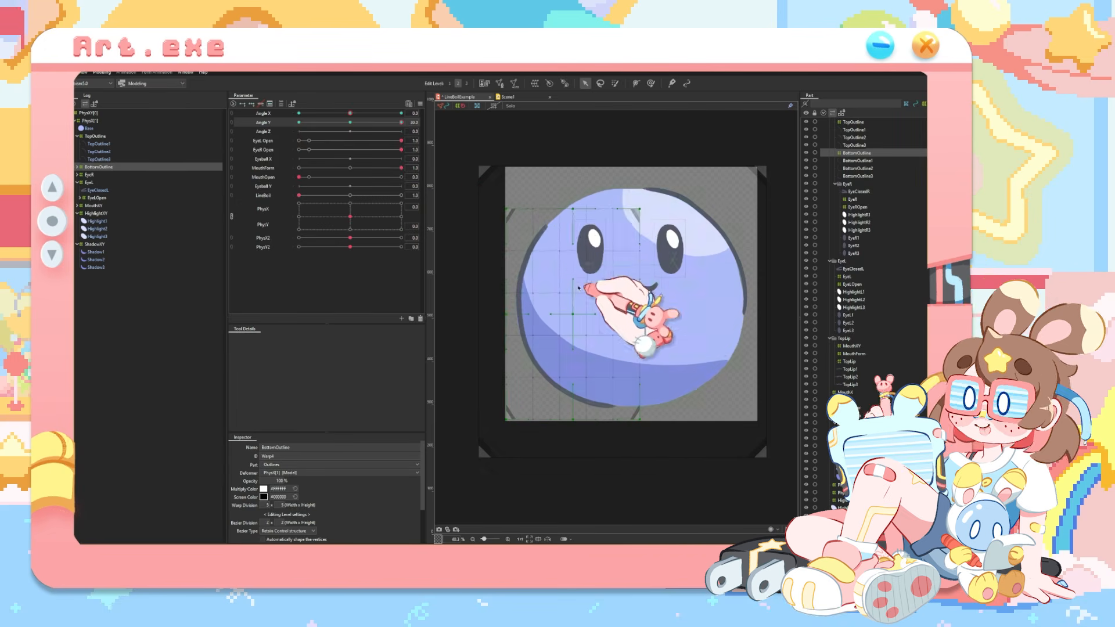
{"action": "left_click_drag", "start_coordinate": [572, 209], "coordinate": [578, 201]}
{"action": "left_click_drag", "start_coordinate": [506, 314], "coordinate": [503, 316]}
{"action": "left_click_drag", "start_coordinate": [573, 315], "coordinate": [578, 311]}
{"action": "left_click_drag", "start_coordinate": [639, 419], "coordinate": [642, 408]}
{"action": "left_click_drag", "start_coordinate": [401, 122], "coordinate": [407, 120]}
Reset the parameters to their defaults, select the objects keyed to Angle X, and synthesize the corners of Angle X and Angle Y
{"action": "left_click", "coordinate": [420, 103]}
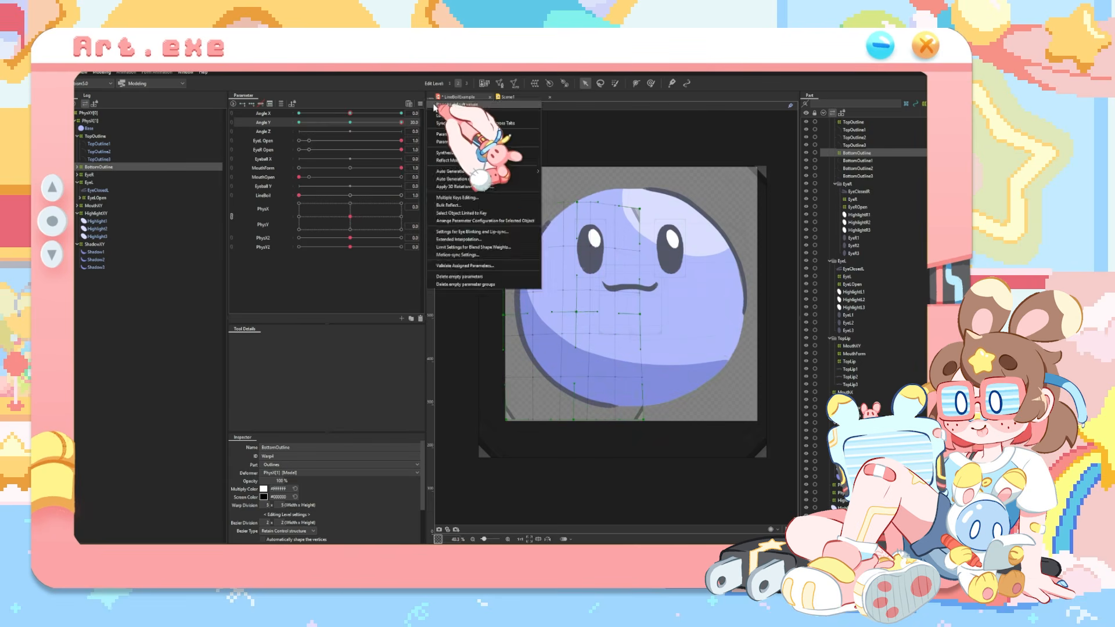
{"action": "left_click", "coordinate": [457, 105]}
{"action": "left_click", "coordinate": [420, 104]}
{"action": "left_click", "coordinate": [462, 213]}
{"action": "left_click", "coordinate": [273, 114]}
{"action": "left_click", "coordinate": [420, 104]}
{"action": "left_click", "coordinate": [489, 352]}
Open Physics Settings, create a new playlist containing Scene1, and play it in the preview
{"action": "left_click", "coordinate": [102, 73]}
{"action": "left_click", "coordinate": [133, 156]}
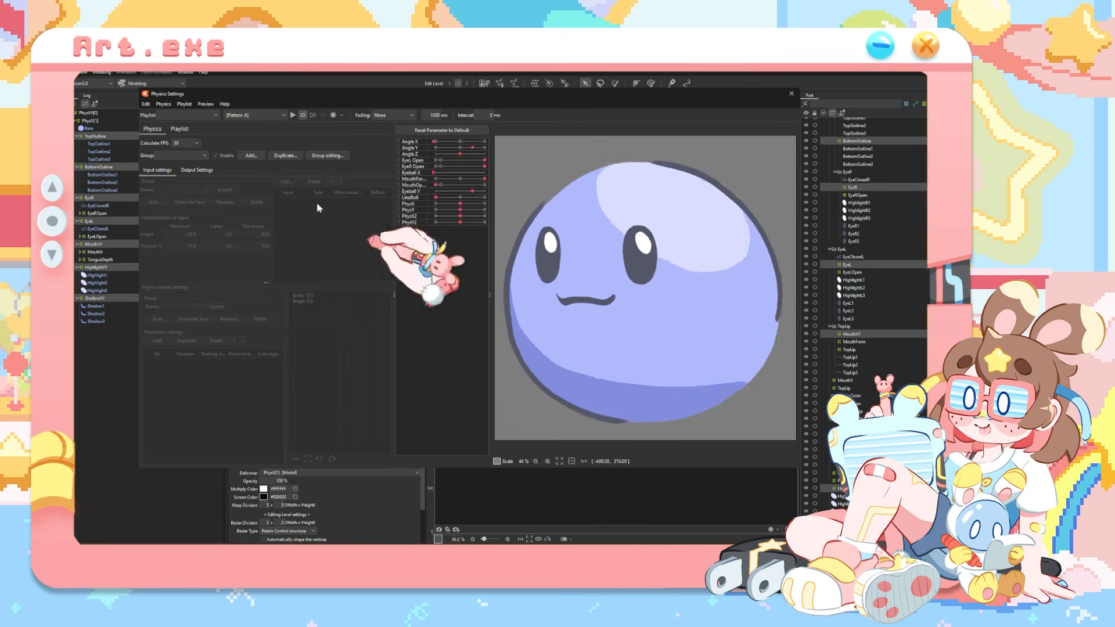
{"action": "left_click", "coordinate": [179, 129]}
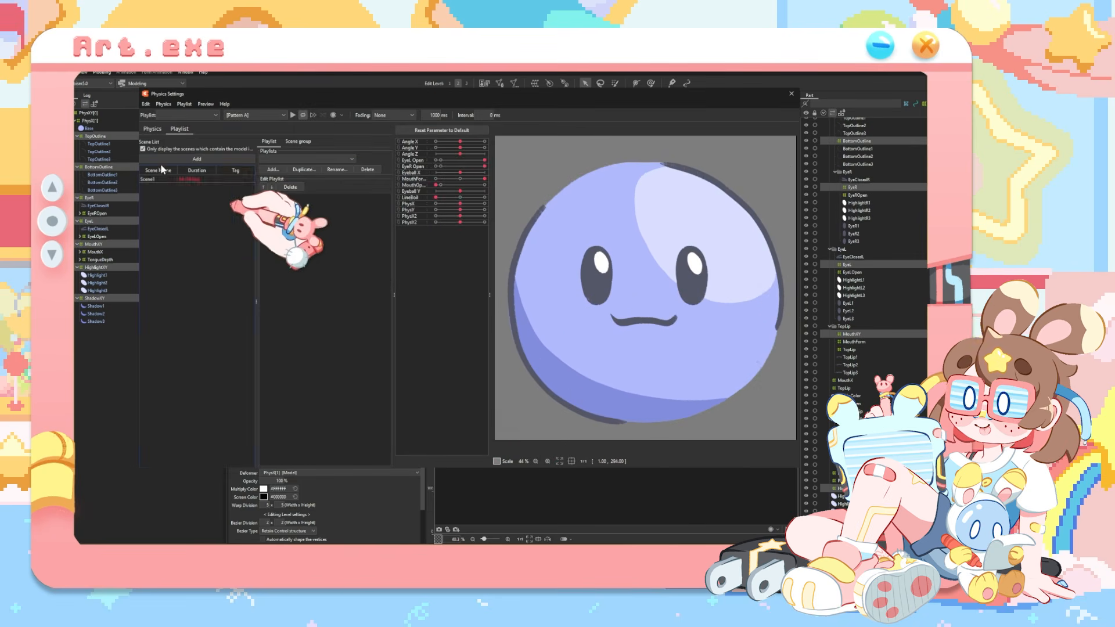
{"action": "left_click", "coordinate": [273, 169]}
{"action": "left_click", "coordinate": [196, 159]}
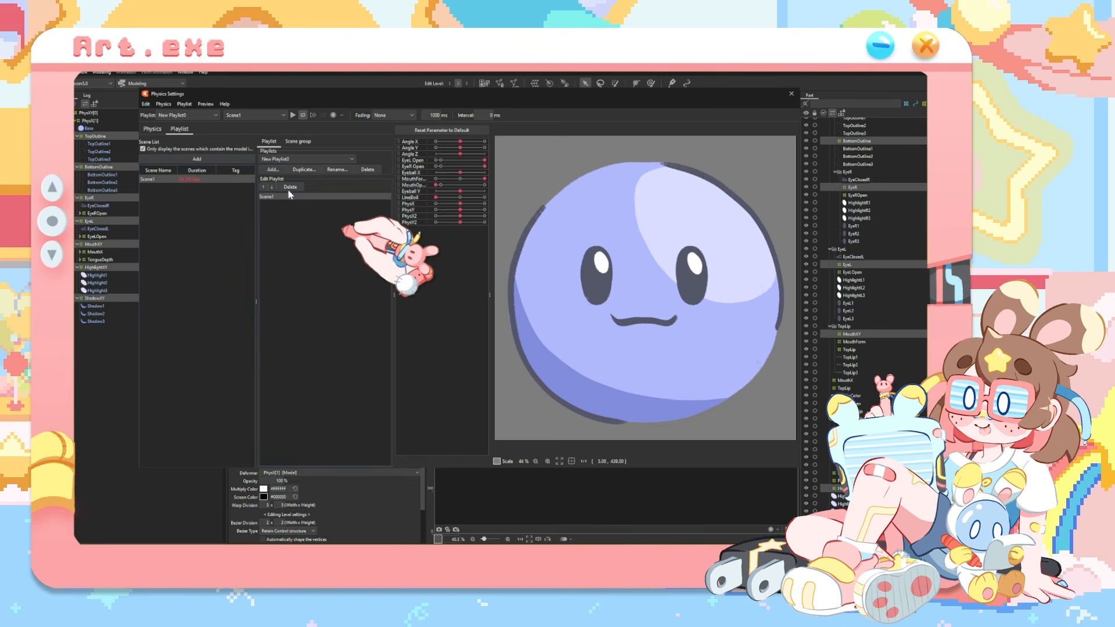
{"action": "left_click", "coordinate": [293, 115]}
Add a physics group named BodyX with Angle X as its position input
{"action": "left_click", "coordinate": [152, 129]}
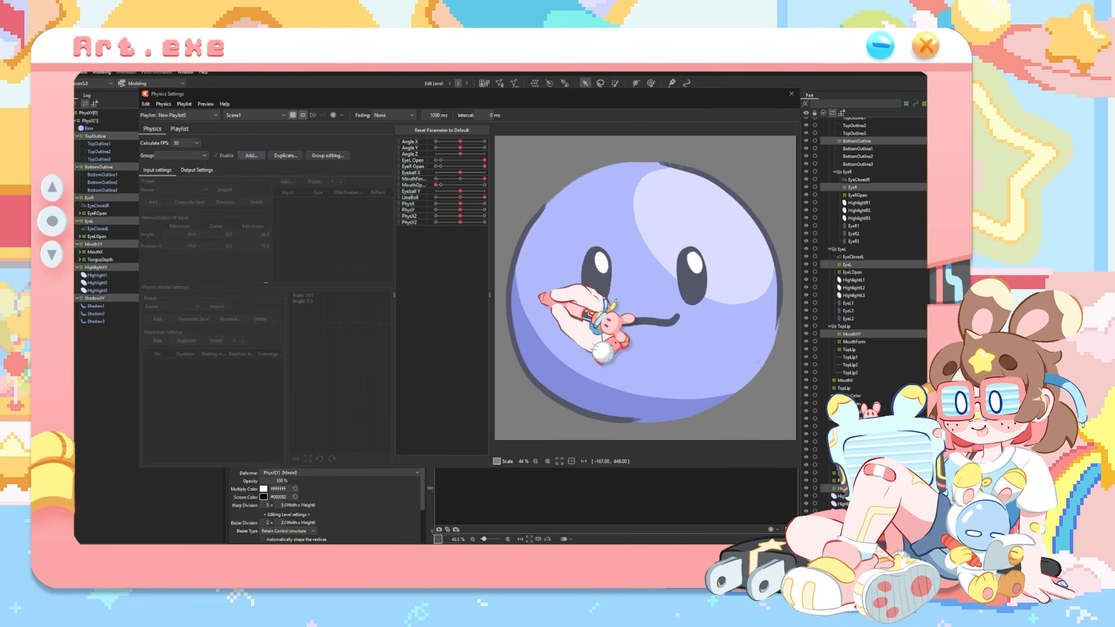
{"action": "left_click", "coordinate": [252, 156]}
{"action": "type", "text": "BodyX"}
{"action": "left_click", "coordinate": [287, 181]}
{"action": "left_click", "coordinate": [197, 170]}
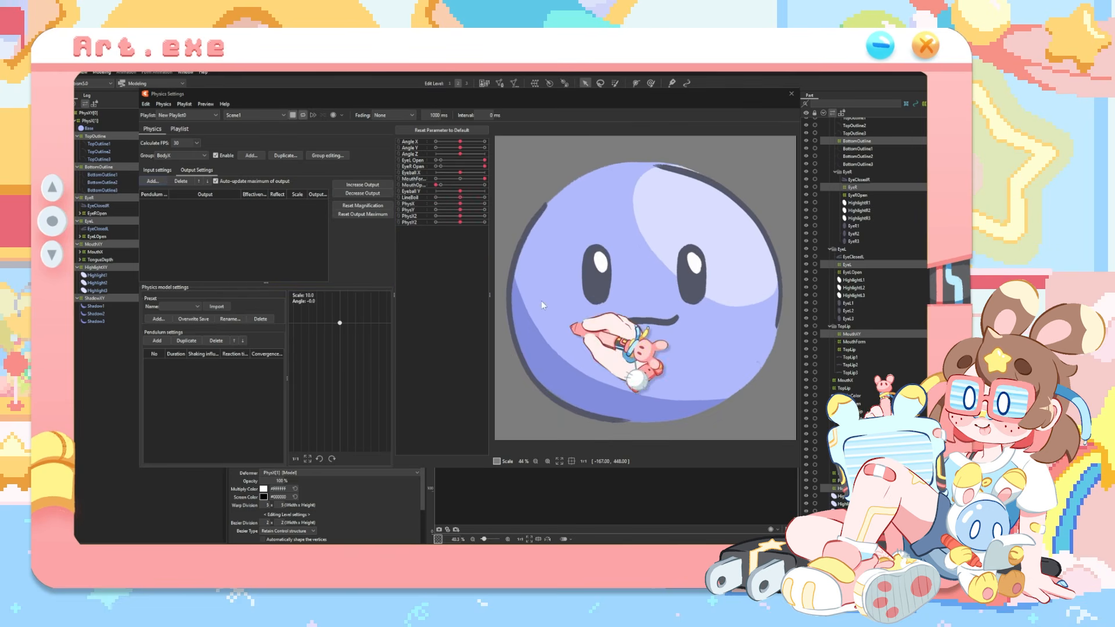
Give BodyX two pendulums driving the PhysX and PhysX2 outputs, and swing the preview to test them
{"action": "left_click", "coordinate": [157, 341]}
{"action": "left_click", "coordinate": [157, 341]}
{"action": "left_click", "coordinate": [152, 181]}
{"action": "left_click_drag", "start_coordinate": [644, 291], "coordinate": [653, 418]}
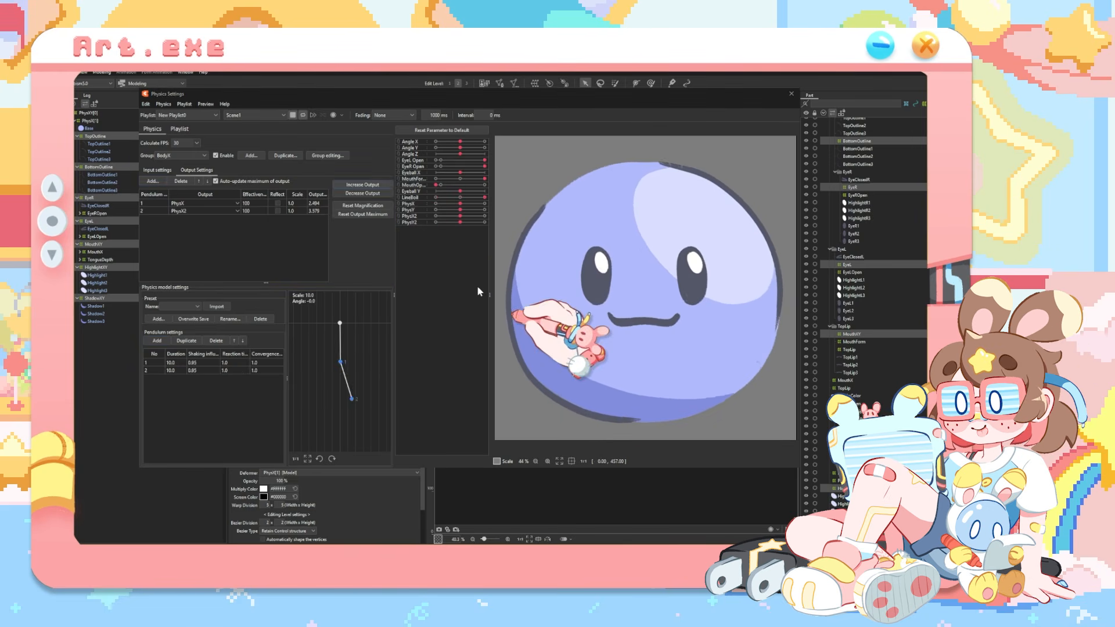
Set the output scale to 15 for PhysX and 10 for PhysX2, test the swing, and close Physics Settings
{"action": "double_click", "coordinate": [296, 211]}
{"action": "type", "text": "10"}
{"action": "key", "text": "Return"}
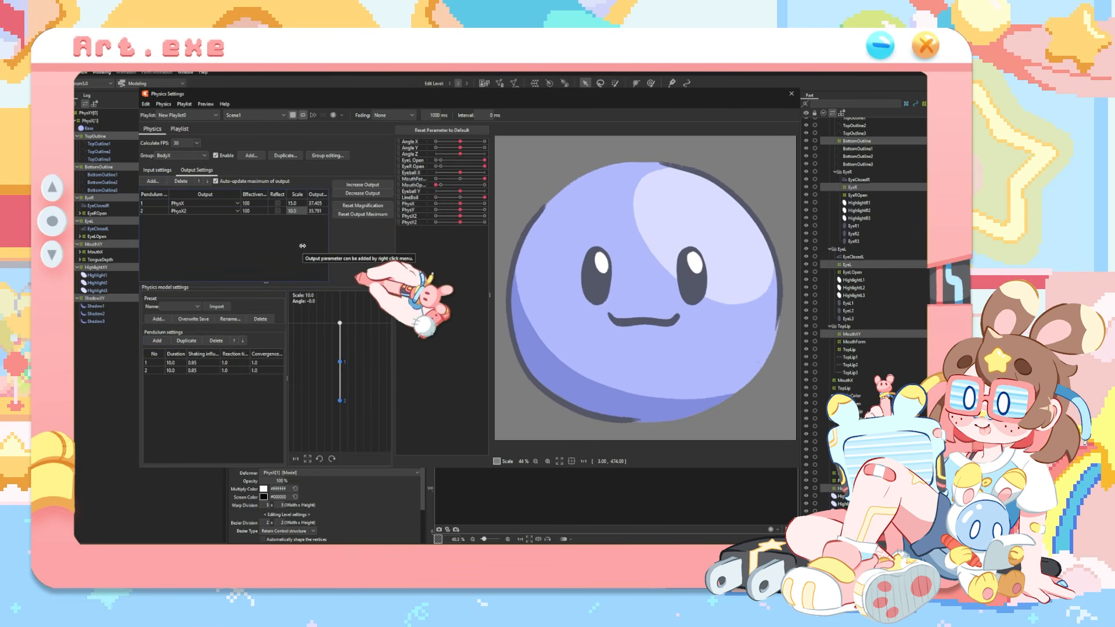
{"action": "left_click_drag", "start_coordinate": [645, 291], "coordinate": [456, 314]}
{"action": "left_click", "coordinate": [791, 93]}
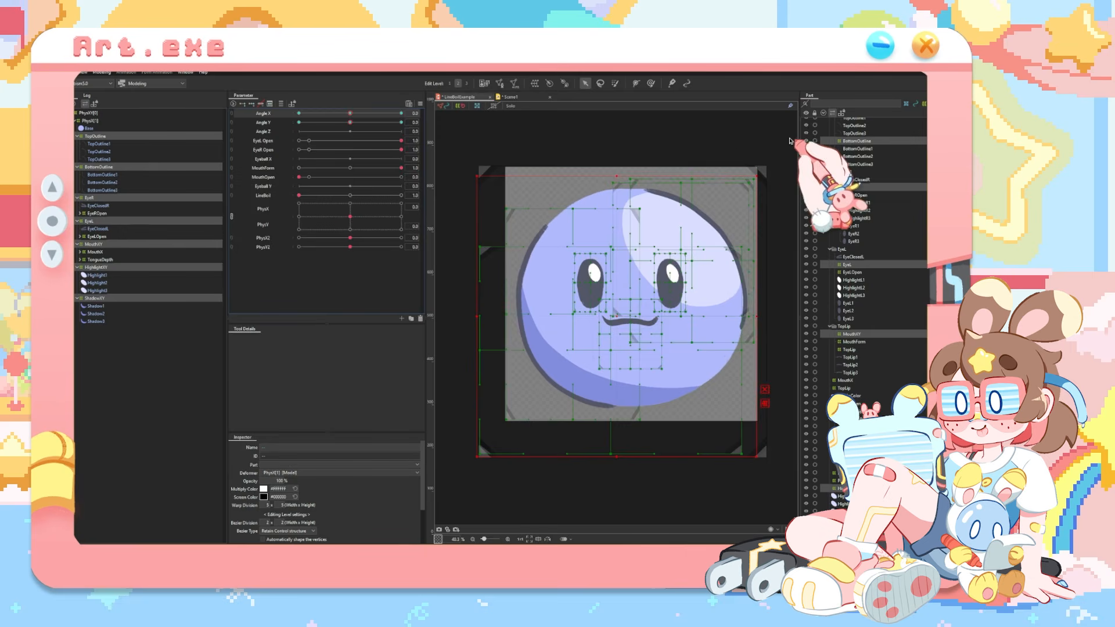
Unlink the combined PhysX and PhysY parameters and set PhysX2 to 30 for the PhysX[1] deformer
{"action": "right_click", "coordinate": [264, 222]}
{"action": "left_click", "coordinate": [279, 228]}
{"action": "left_click_drag", "start_coordinate": [350, 223], "coordinate": [402, 222]}
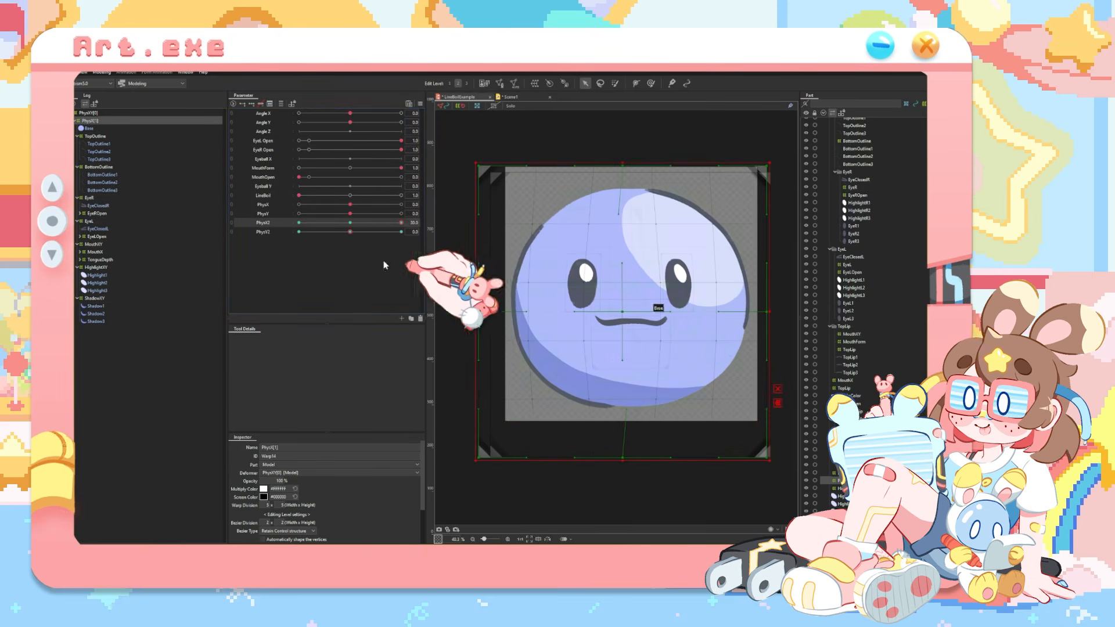
Clear PhysX[1]'s deformation at PhysX2 30, shift its center sideways instead, and check the motion across PhysX2's range
{"action": "left_click", "coordinate": [401, 222]}
{"action": "left_click", "coordinate": [778, 329]}
{"action": "left_click", "coordinate": [600, 329]}
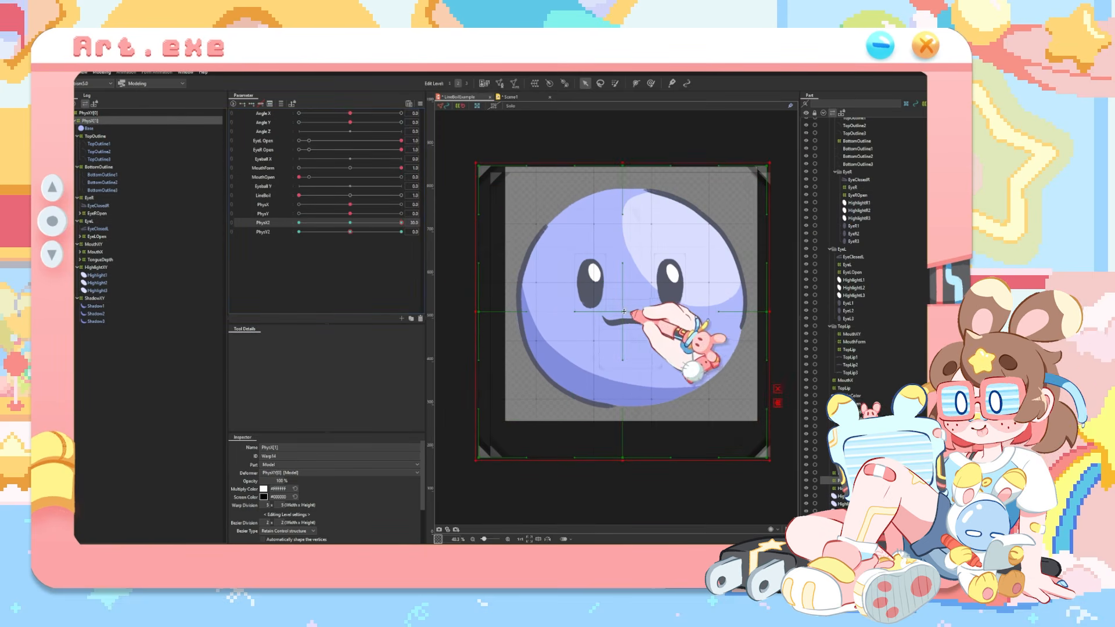
{"action": "mouse_move", "coordinate": [642, 315]}
{"action": "left_mouse_down"}
{"action": "mouse_move", "coordinate": [654, 314]}
{"action": "mouse_move", "coordinate": [595, 313]}
{"action": "mouse_move", "coordinate": [658, 315]}
{"action": "left_mouse_up"}
{"action": "left_click", "coordinate": [299, 223]}
{"action": "left_click", "coordinate": [351, 223]}
Bend PhysXY[0] sideways at PhysX 30 by shifting its top center, and reflect the motion to PhysX -30
{"action": "left_click", "coordinate": [93, 113]}
{"action": "left_click", "coordinate": [401, 205]}
{"action": "left_click_drag", "start_coordinate": [649, 361], "coordinate": [658, 362]}
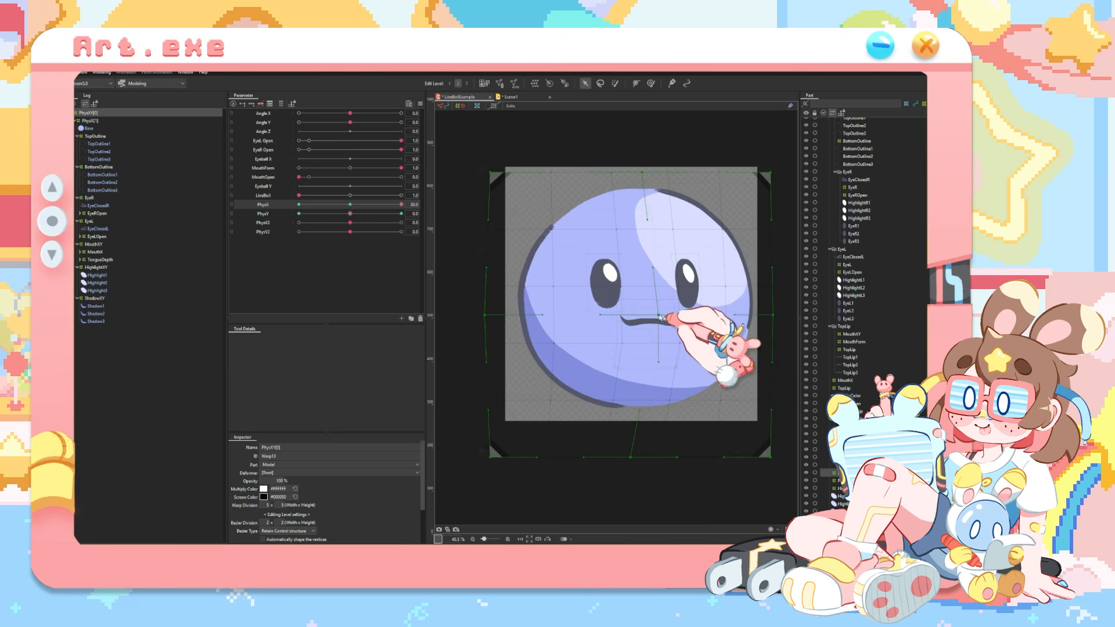
{"action": "key", "text": "ctrl+z"}
{"action": "left_click_drag", "start_coordinate": [631, 172], "coordinate": [646, 172]}
{"action": "left_click_drag", "start_coordinate": [401, 204], "coordinate": [229, 210]}
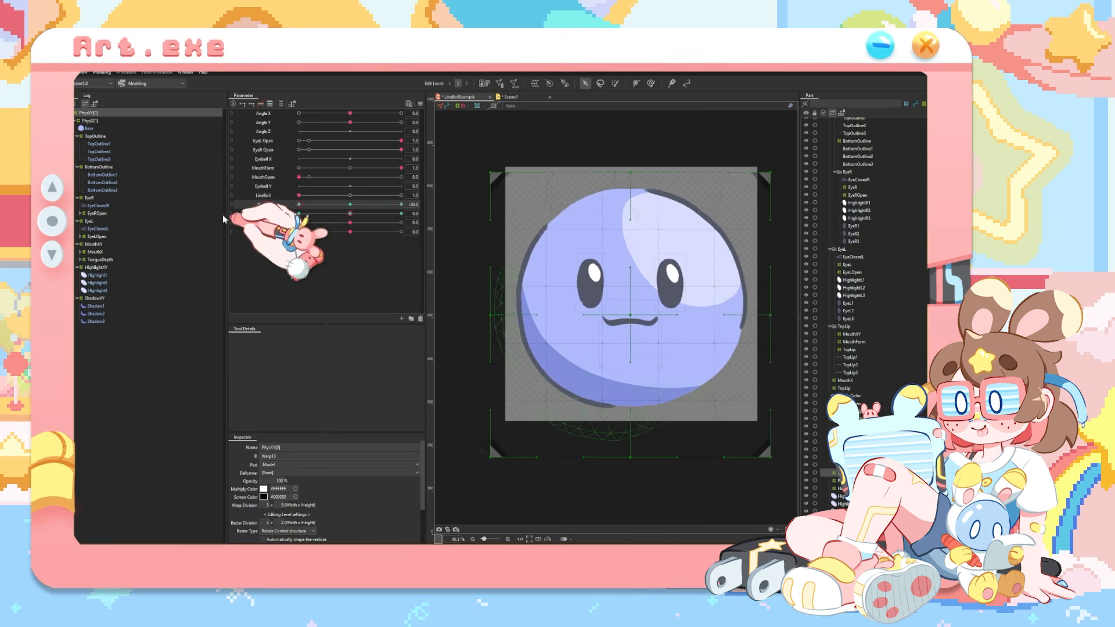
{"action": "left_click", "coordinate": [420, 104]}
{"action": "left_click", "coordinate": [449, 143]}
Shift PhysX[1] further sideways at PhysX2 30 and reflect its motion to the opposite side
{"action": "left_click", "coordinate": [91, 121]}
{"action": "left_click", "coordinate": [401, 222]}
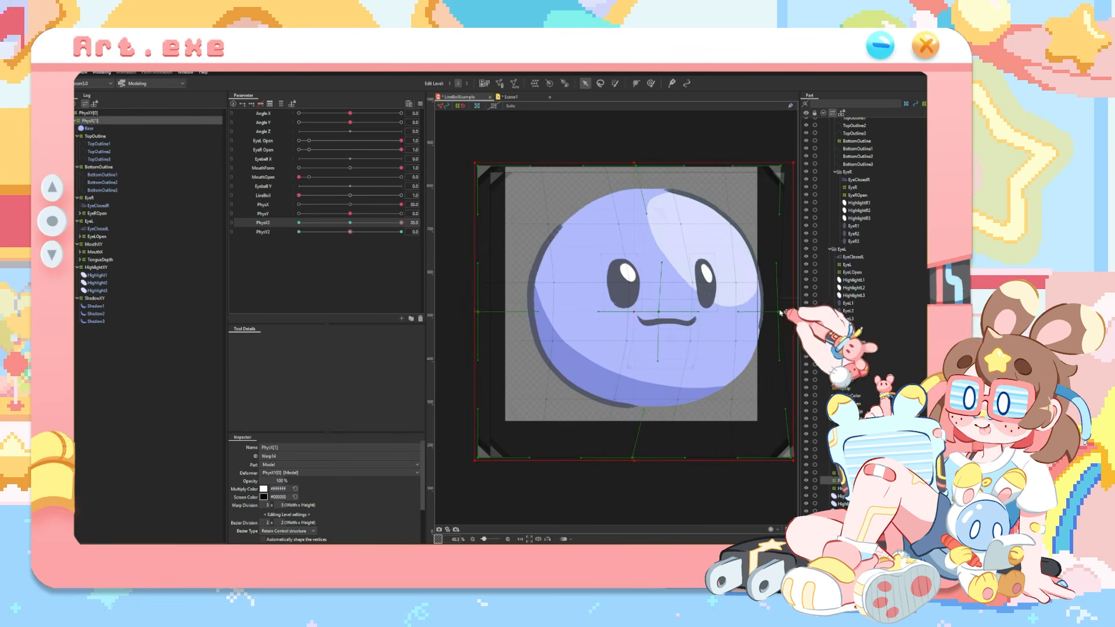
{"action": "left_click", "coordinate": [421, 104]}
{"action": "left_click", "coordinate": [450, 201]}
Reflect the PhysX motion of PhysXY[0] from 30 to the opposite side, and return PhysX and PhysX2 to 0
{"action": "left_click", "coordinate": [90, 114]}
{"action": "left_click", "coordinate": [421, 104]}
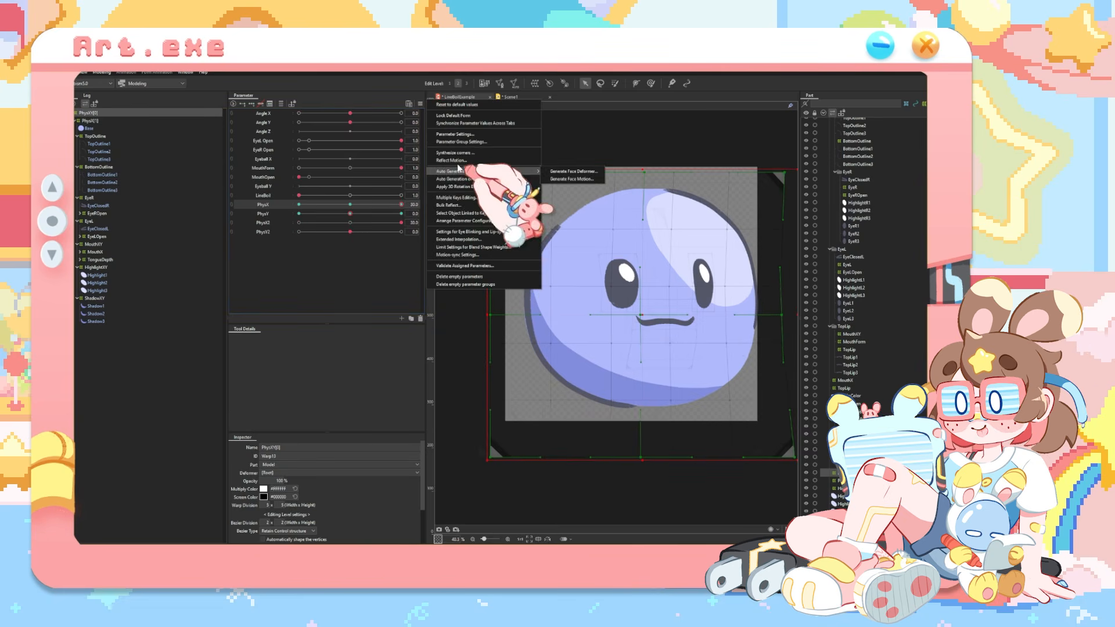
{"action": "left_click", "coordinate": [450, 200]}
{"action": "left_click", "coordinate": [350, 205]}
{"action": "left_click", "coordinate": [350, 222]}
{"action": "left_click", "coordinate": [421, 103]}
{"action": "left_click", "coordinate": [91, 121]}
Reopen Physics Settings and swing the preview to test the BodyX physics
{"action": "left_click", "coordinate": [102, 72]}
{"action": "left_click", "coordinate": [125, 250]}
{"action": "left_click_drag", "start_coordinate": [645, 284], "coordinate": [860, 273]}
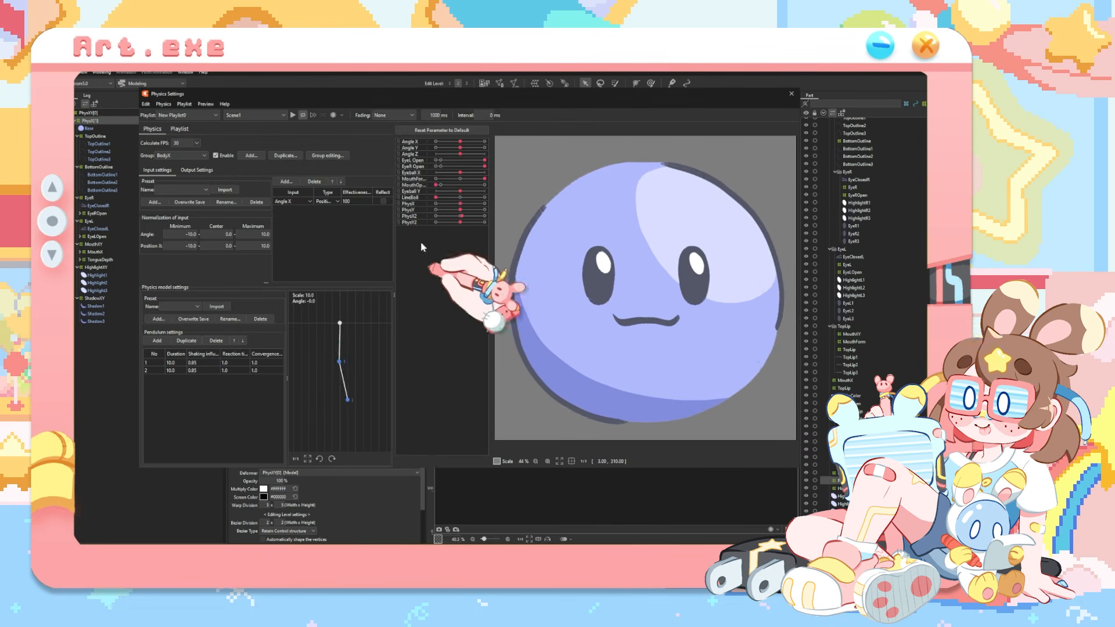
Set the PhysX output's scale to 10 and enable reflection for the PhysX2 output
{"action": "left_click", "coordinate": [197, 170]}
{"action": "double_click", "coordinate": [298, 204]}
{"action": "type", "text": "5"}
{"action": "left_click", "coordinate": [278, 211]}
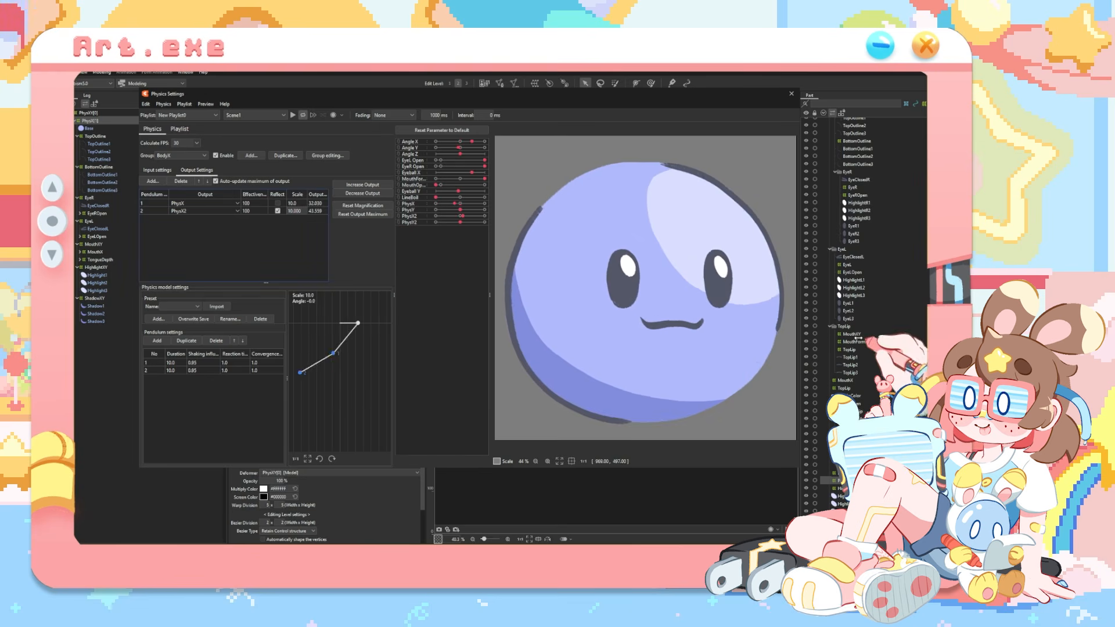
Set the effectiveness of the BodyX group's Angle X physics input to 75
{"action": "left_click", "coordinate": [791, 94]}
{"action": "left_click_drag", "start_coordinate": [402, 205], "coordinate": [299, 206]}
{"action": "left_click", "coordinate": [516, 446]}
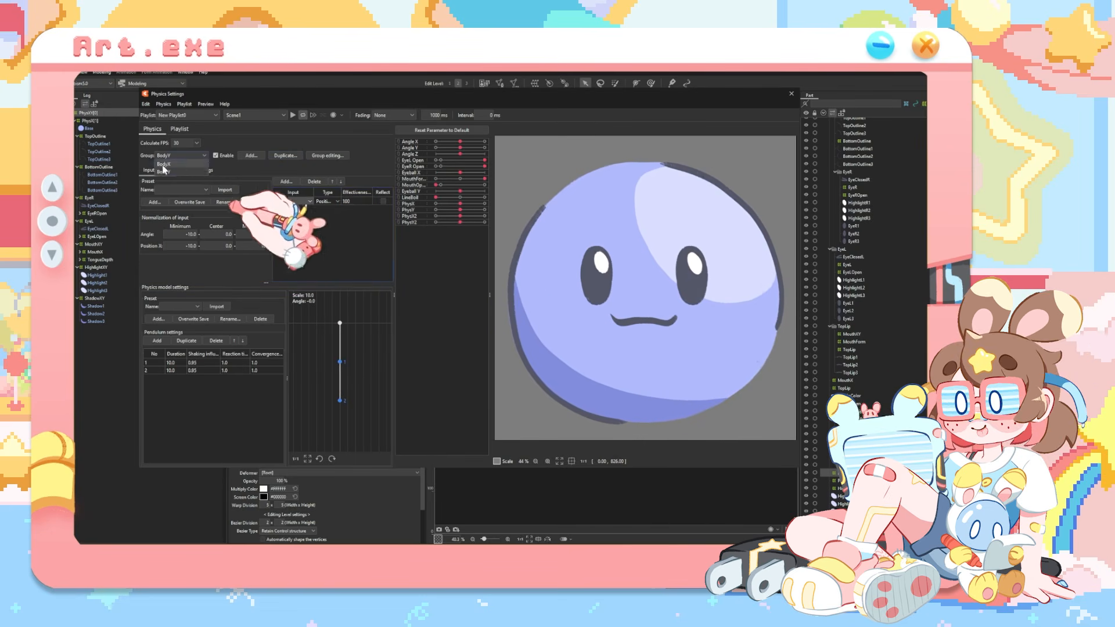
{"action": "left_click", "coordinate": [354, 203]}
{"action": "type", "text": "75"}
{"action": "key", "text": "Return"}
Test the physics preview with head swings and a combined MouthForm and MouthOpen pose, resetting parameters between tests, and close Physics Settings
{"action": "left_click_drag", "start_coordinate": [616, 204], "coordinate": [650, 401]}
{"action": "left_click", "coordinate": [399, 179]}
{"action": "left_click_drag", "start_coordinate": [484, 196], "coordinate": [450, 201]}
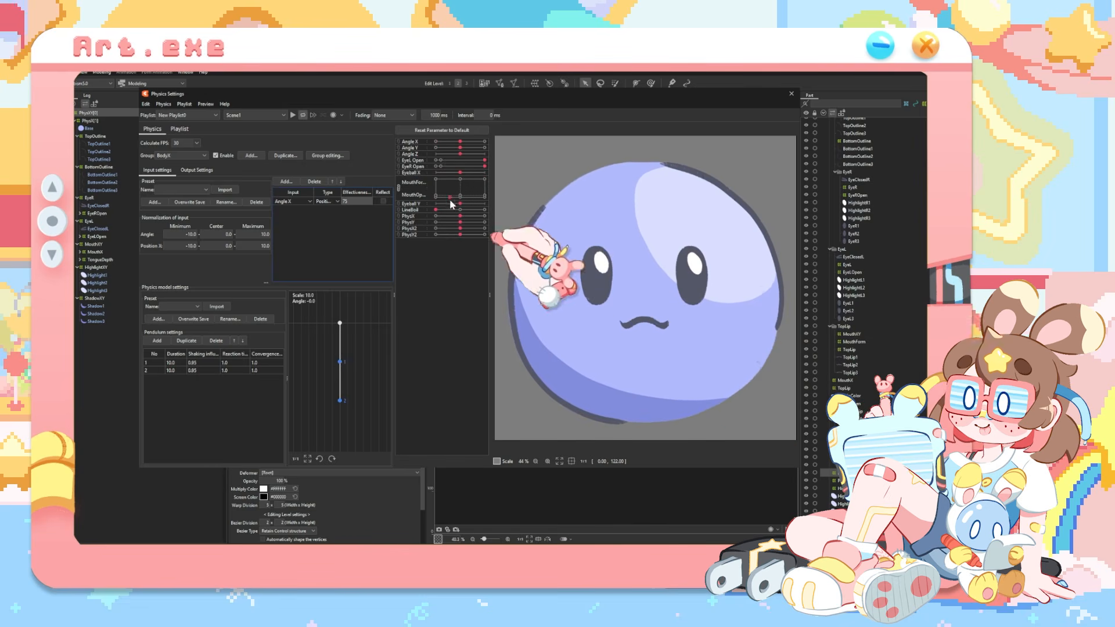
{"action": "left_click", "coordinate": [457, 131]}
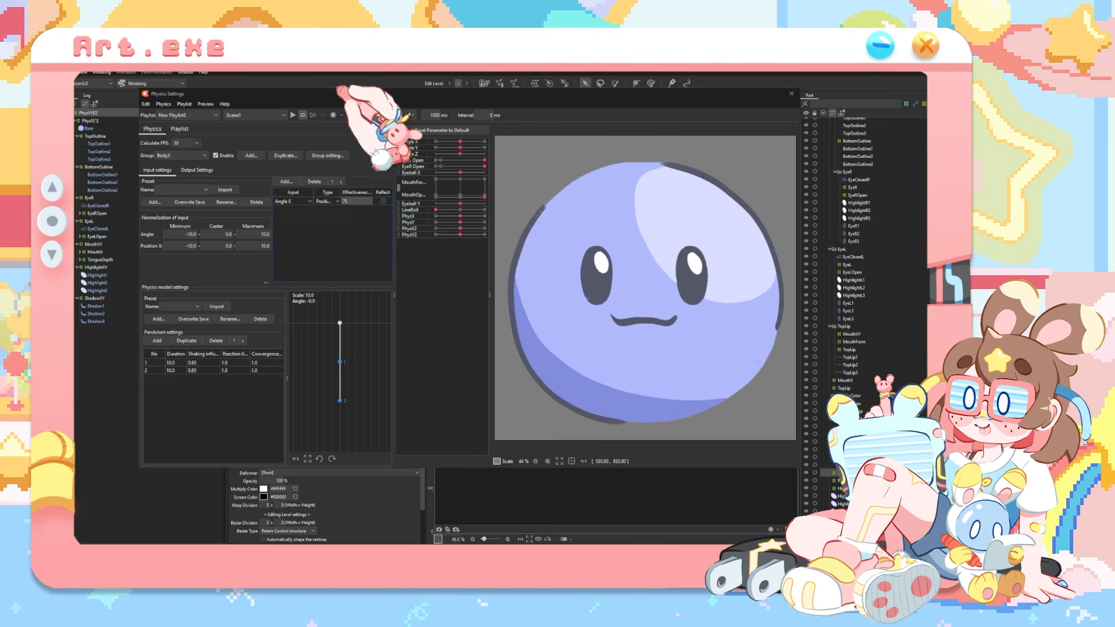
{"action": "left_click_drag", "start_coordinate": [647, 244], "coordinate": [726, 285]}
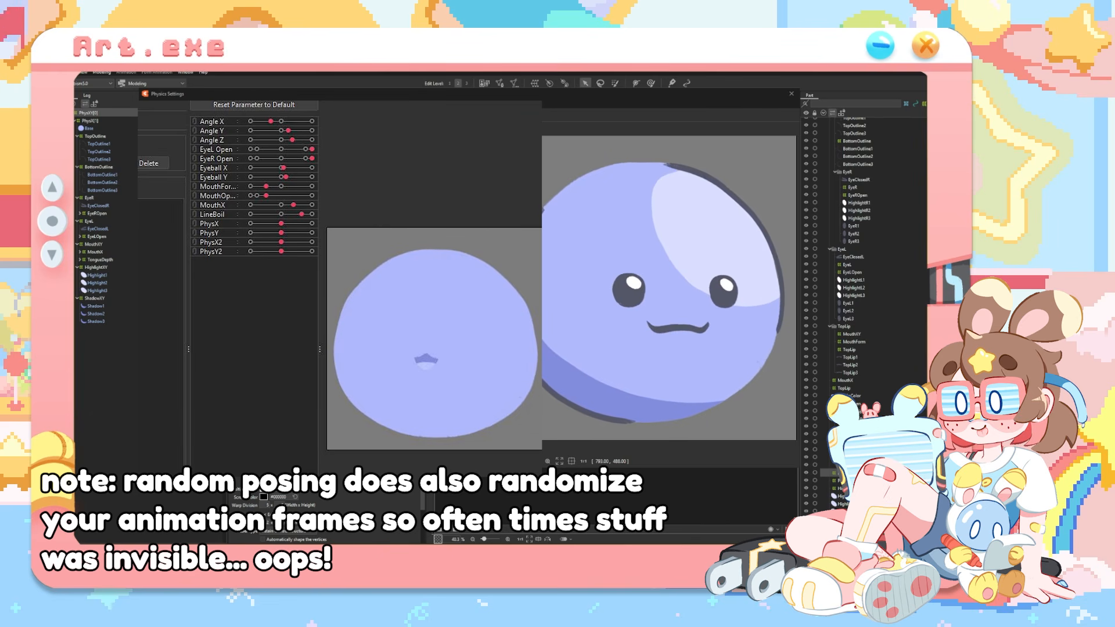
{"action": "left_click", "coordinate": [791, 94]}
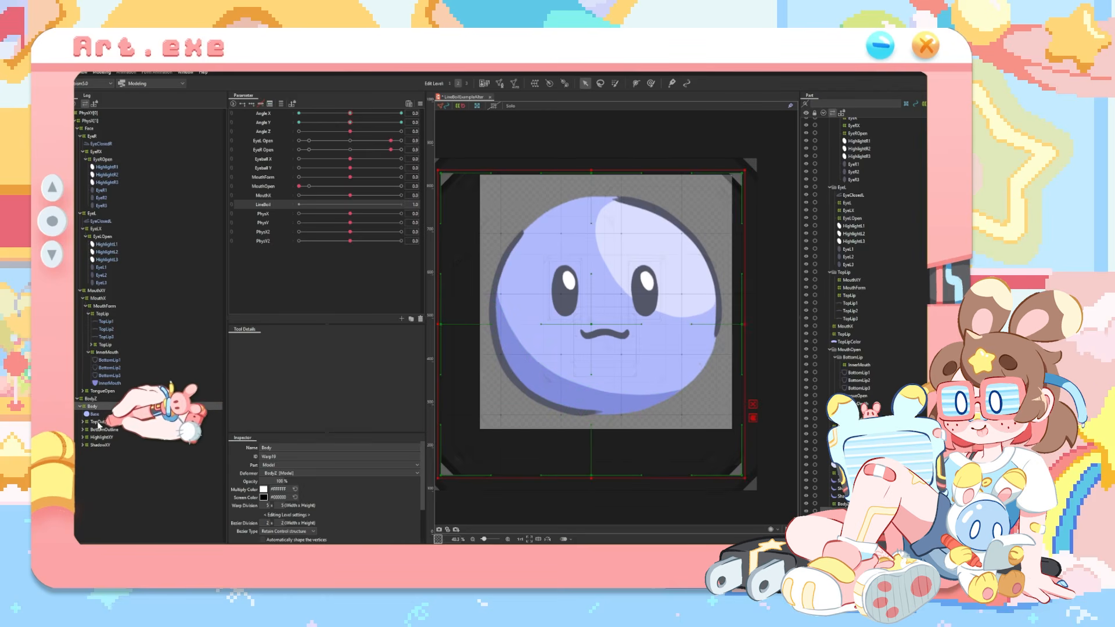
Wrap Base, TopOutline, BottomOutline, HighlightXY and ShadowXY in a BodyBoil warp deformer with three LineBoil keys
{"action": "left_click", "coordinate": [95, 415]}
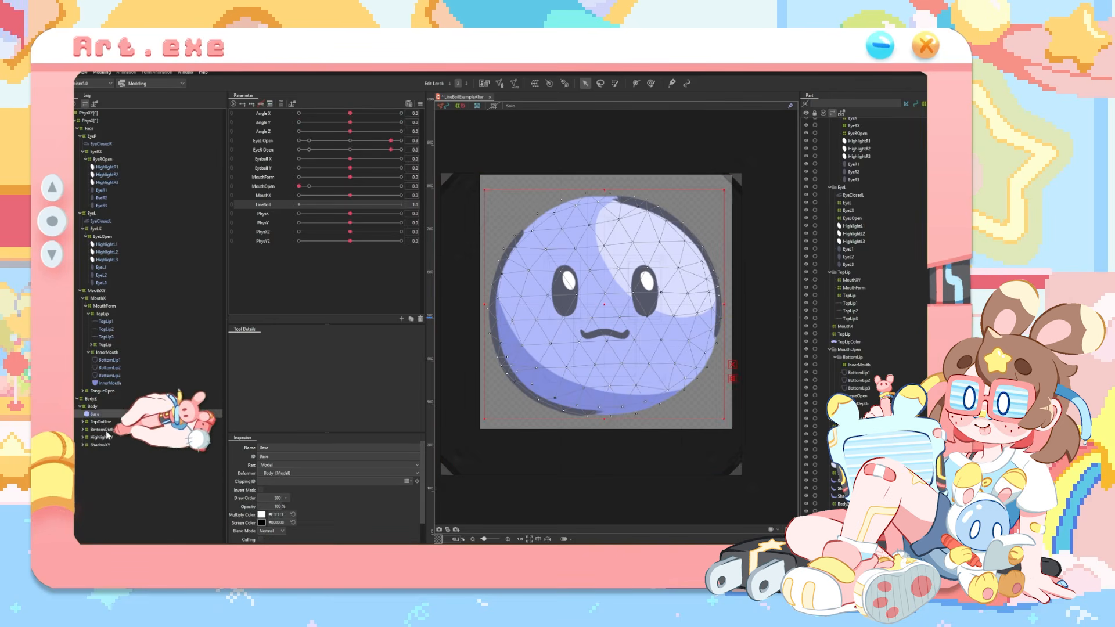
{"action": "left_click", "coordinate": [105, 445], "text": "shift"}
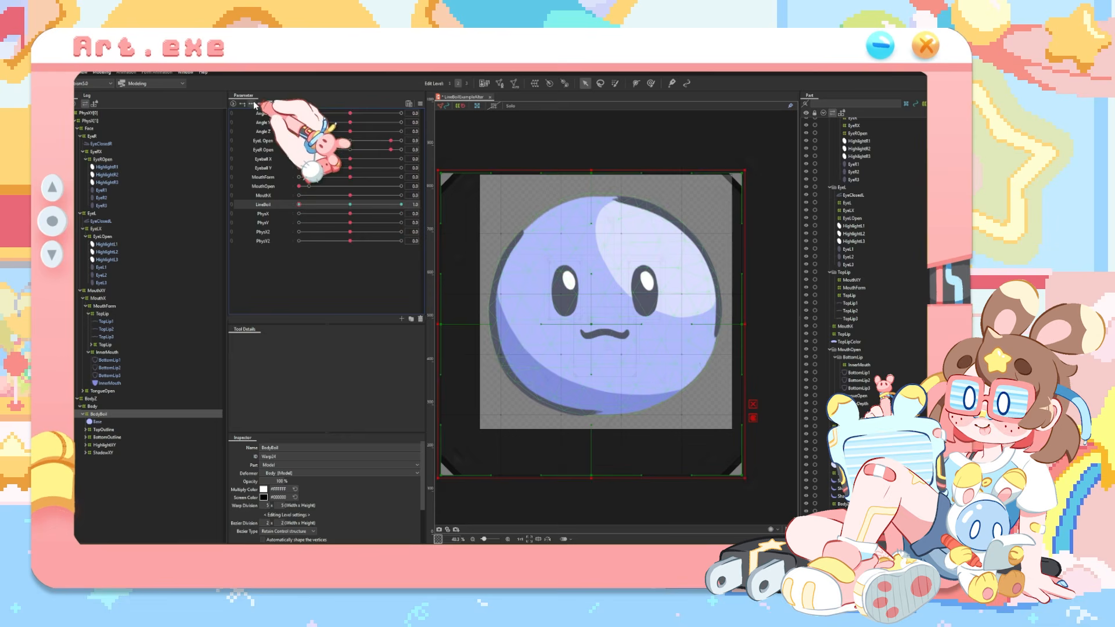
Nudge the BodyBoil warp slightly with the deform brush at LineBoil 1, and set LineBoil to 2
{"action": "left_click", "coordinate": [651, 83]}
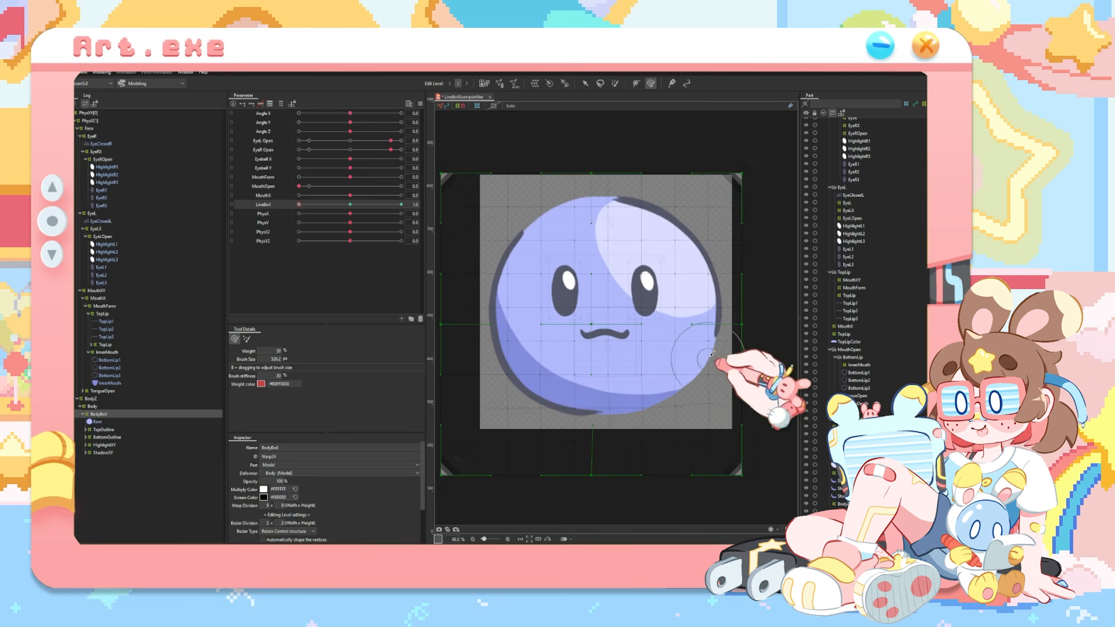
{"action": "left_click_drag", "start_coordinate": [673, 297], "coordinate": [666, 297]}
{"action": "left_click_drag", "start_coordinate": [580, 295], "coordinate": [585, 297]}
{"action": "left_click_drag", "start_coordinate": [560, 233], "coordinate": [565, 238]}
{"action": "left_click_drag", "start_coordinate": [626, 221], "coordinate": [630, 225]}
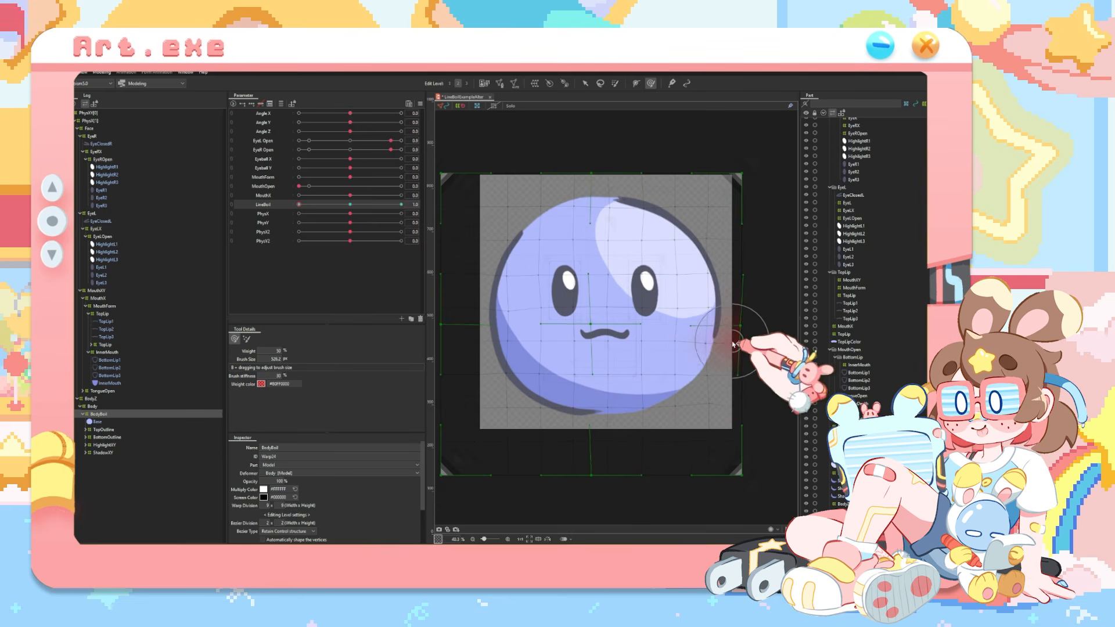
{"action": "type", "text": "2"}
{"action": "key", "text": "Return"}
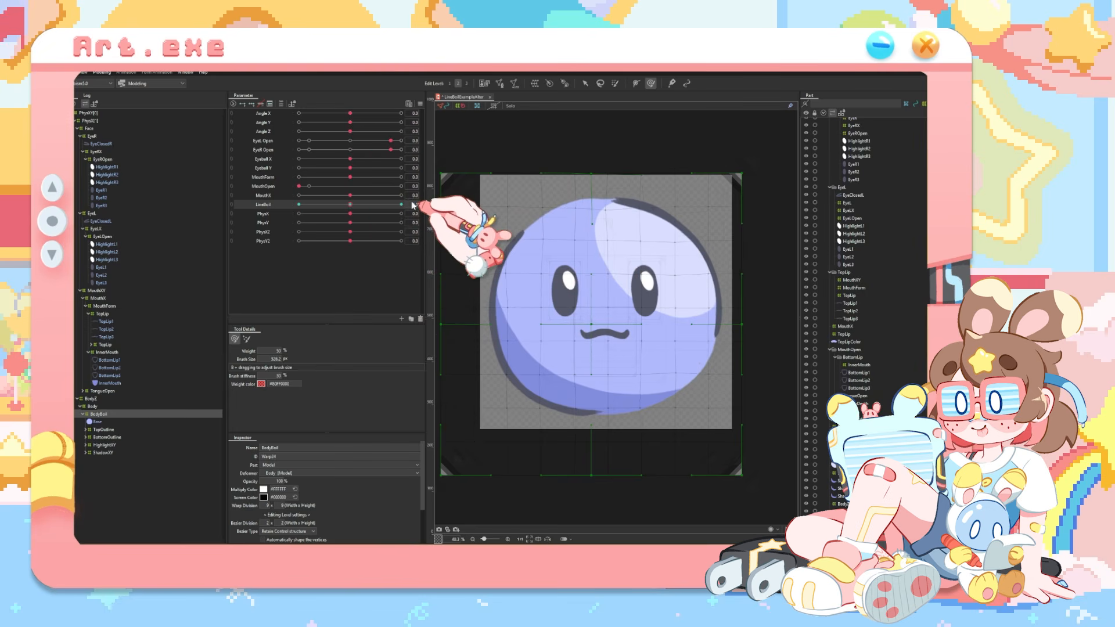
Collapse the EyeR, EyeL and MouthXY groups and wrap all three in a FaceBoil warp deformer
{"action": "left_click", "coordinate": [81, 136]}
{"action": "left_click", "coordinate": [80, 144]}
{"action": "left_click", "coordinate": [80, 152]}
{"action": "left_click", "coordinate": [92, 144]}
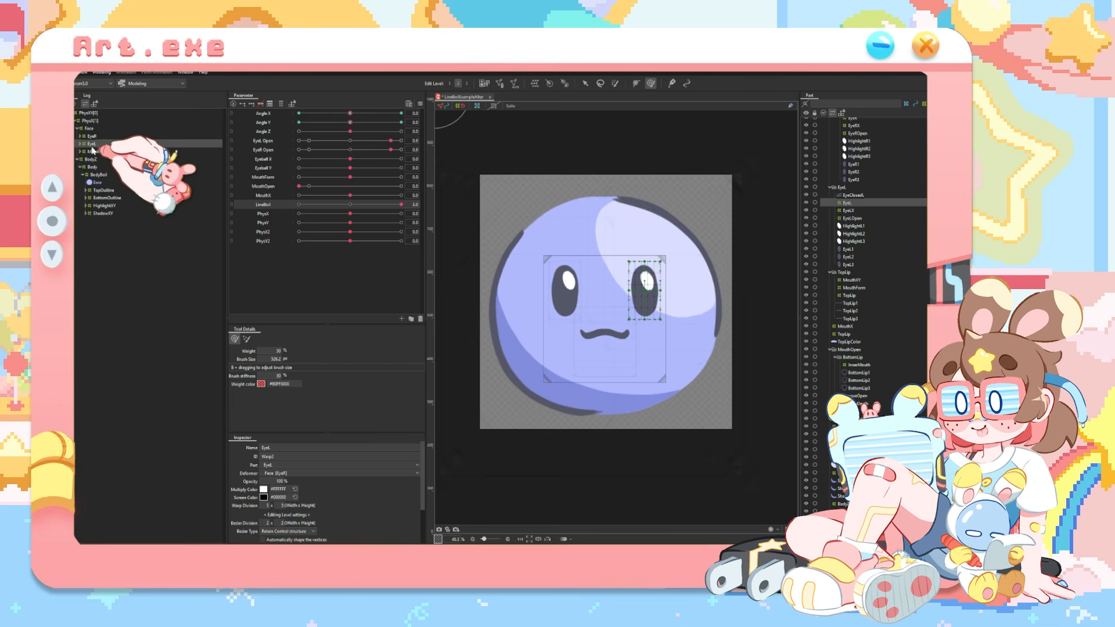
{"action": "left_click", "coordinate": [91, 137]}
{"action": "left_click", "coordinate": [93, 151], "text": "shift"}
{"action": "left_click", "coordinate": [485, 83]}
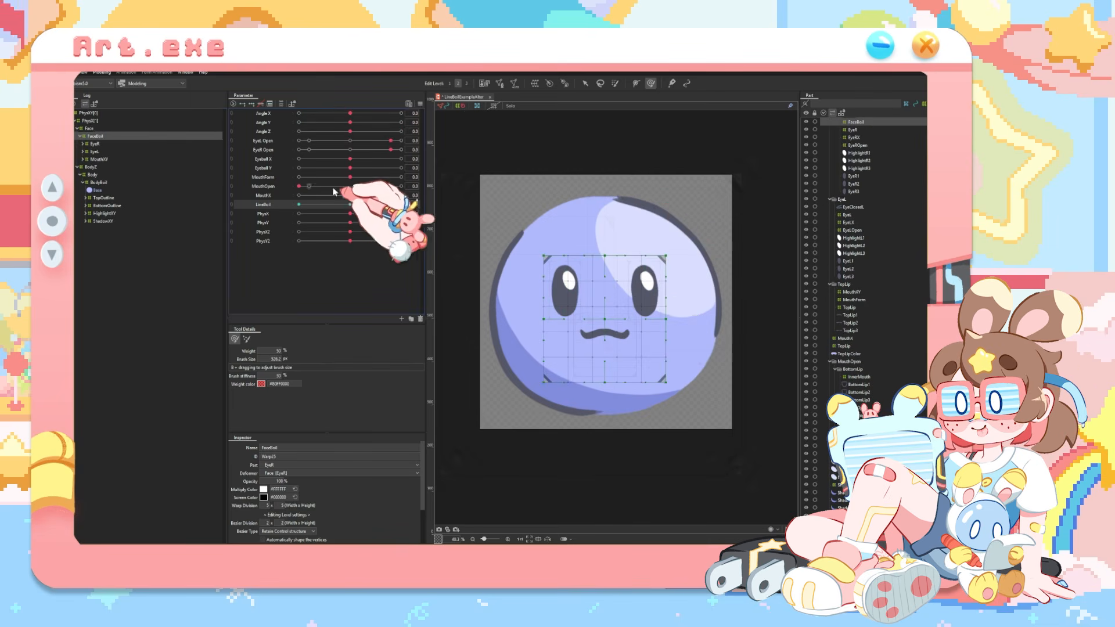
Distort the FaceBoil warp slightly at LineBoil 1 and 2, and scrub LineBoil to check the face movement
{"action": "left_click", "coordinate": [300, 204]}
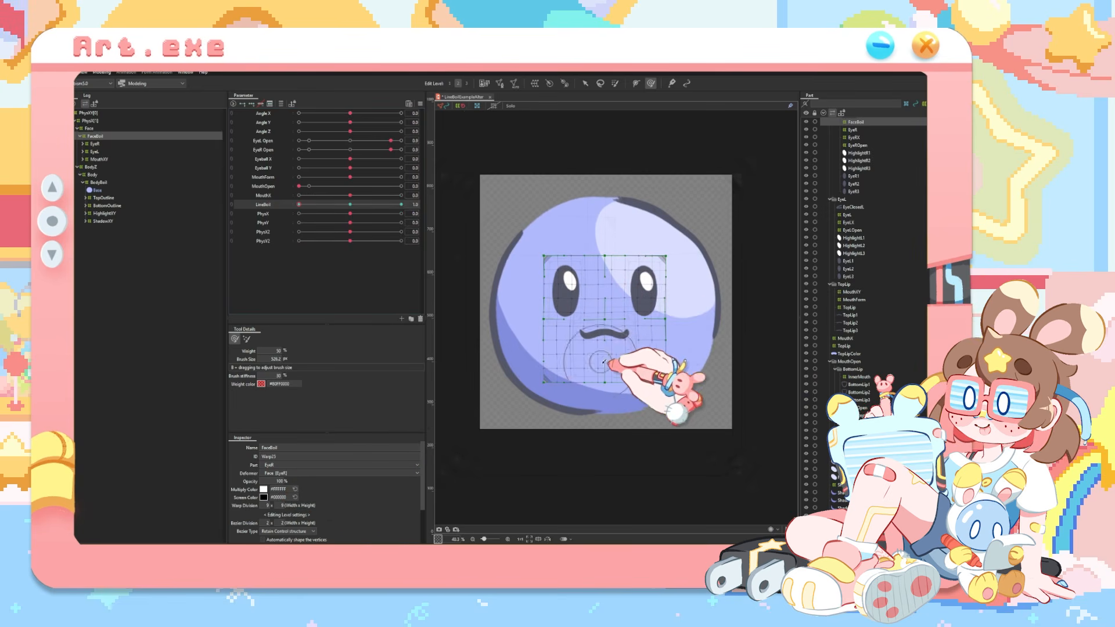
{"action": "left_click", "coordinate": [401, 205]}
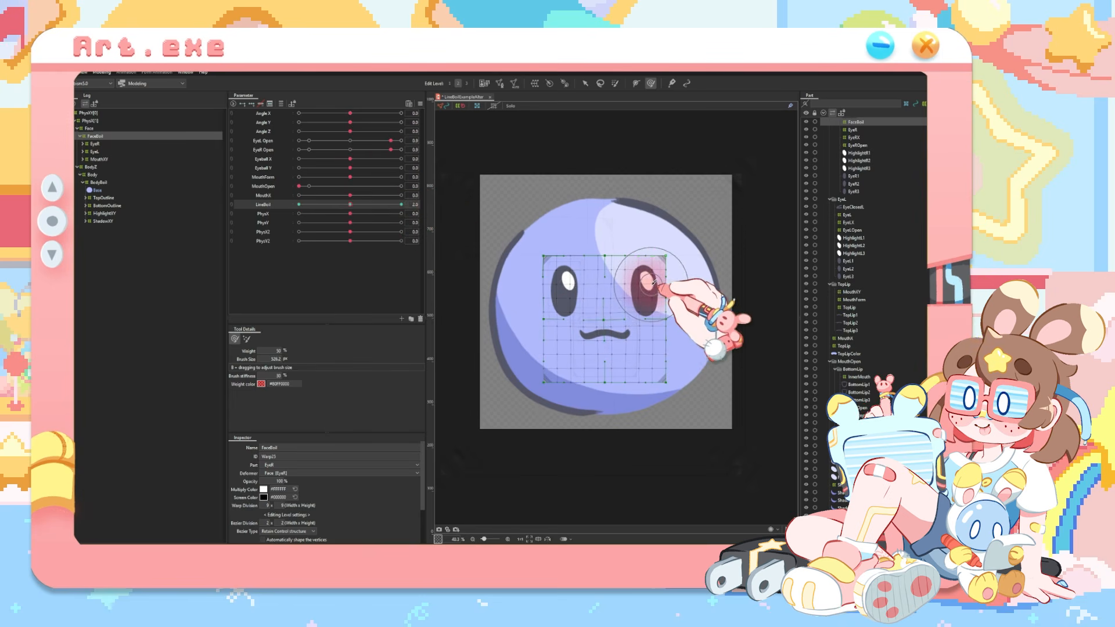
{"action": "left_click_drag", "start_coordinate": [401, 205], "coordinate": [229, 203]}
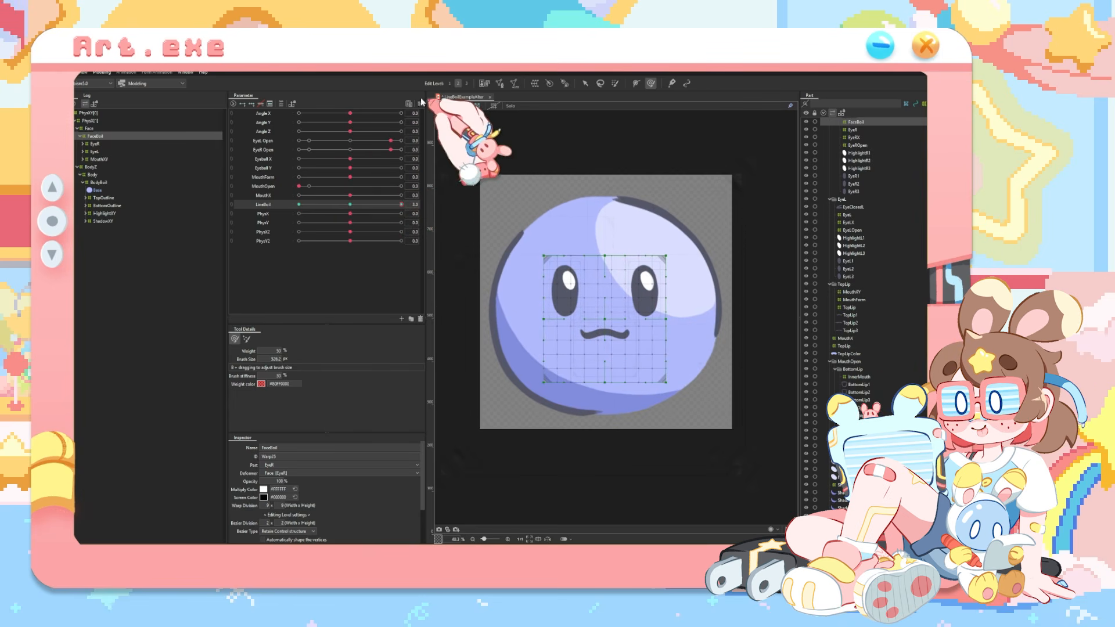
{"action": "left_click", "coordinate": [102, 72]}
{"action": "left_click", "coordinate": [137, 230]}
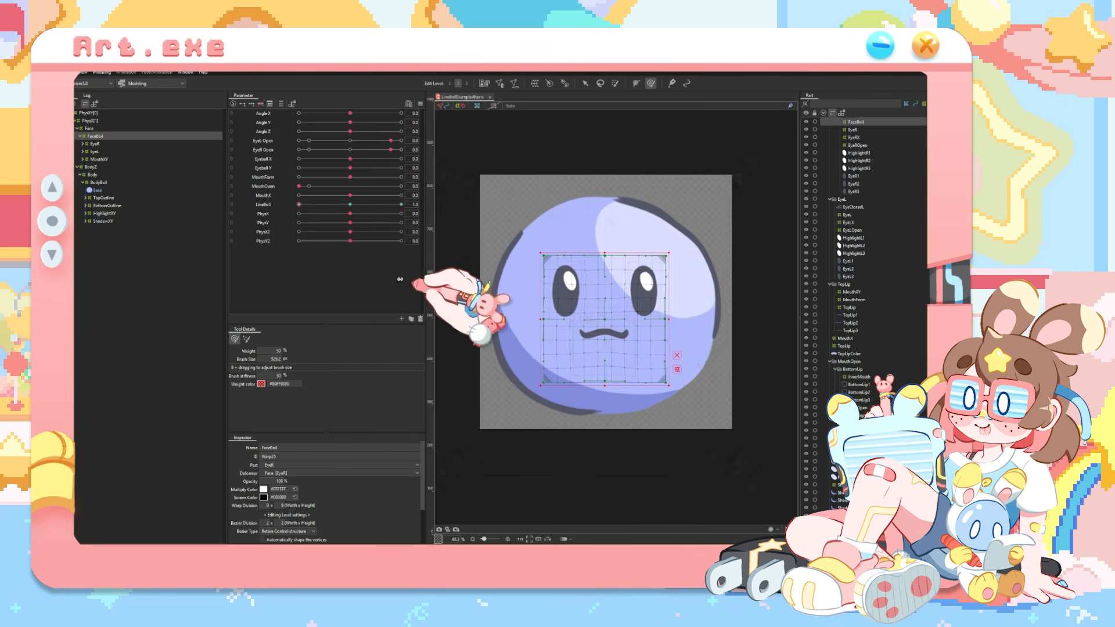
{"action": "left_click", "coordinate": [797, 93]}
Open the recent animation file idleAnim.can3 and play back its scene
{"action": "left_click", "coordinate": [81, 72]}
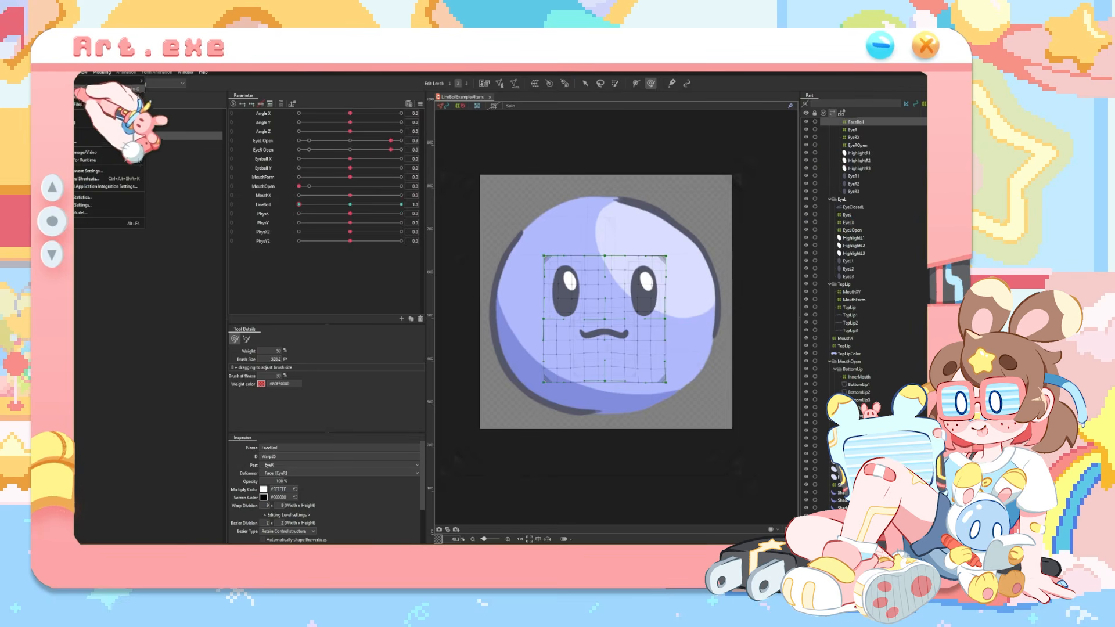
{"action": "mouse_move", "coordinate": [116, 104]}
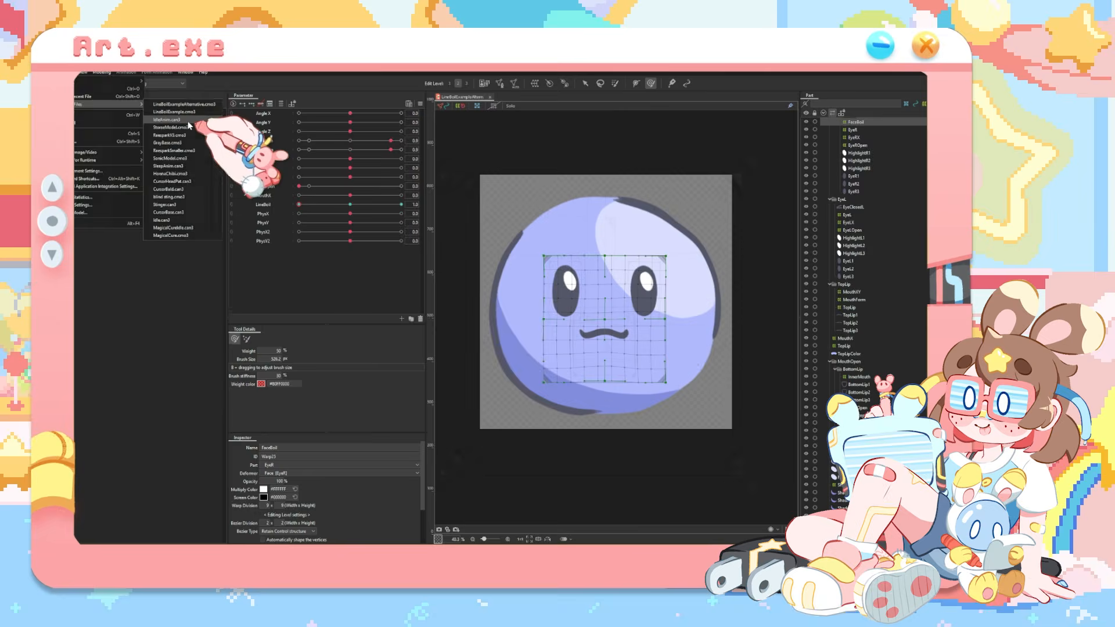
{"action": "left_click", "coordinate": [187, 121]}
{"action": "left_click", "coordinate": [238, 438]}
{"action": "left_click", "coordinate": [239, 438]}
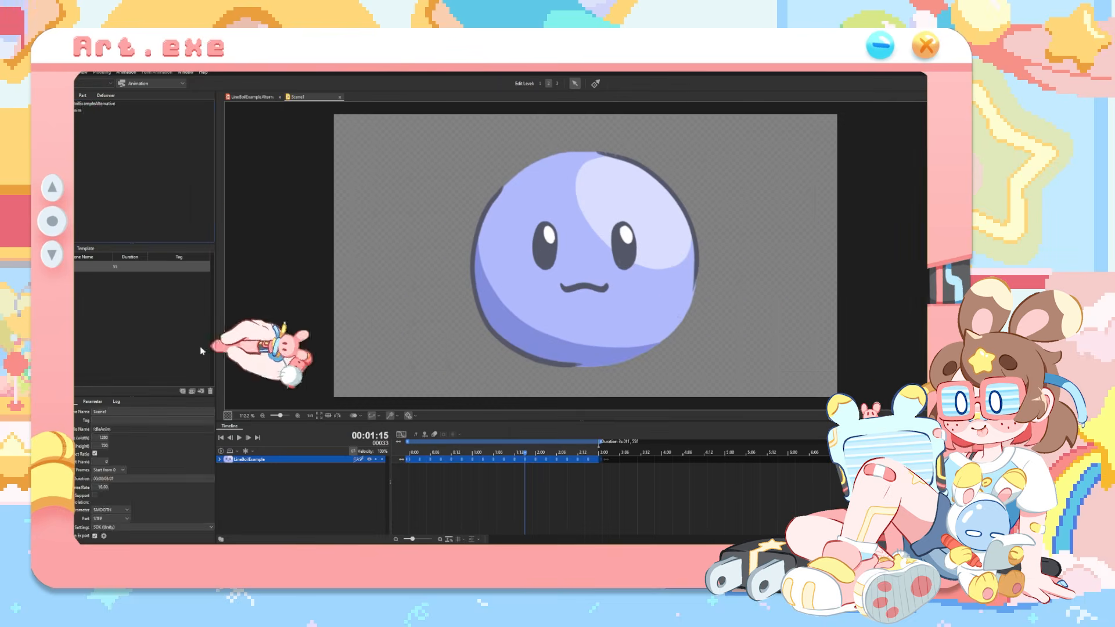
Place the LineBoilExampleAlternative model in the scene and expand its parameter tracks
{"action": "left_click_drag", "start_coordinate": [93, 104], "coordinate": [485, 264]}
{"action": "scroll", "coordinate": [485, 263], "scroll_direction": "down", "scroll_amount": 2}
{"action": "left_click", "coordinate": [220, 460]}
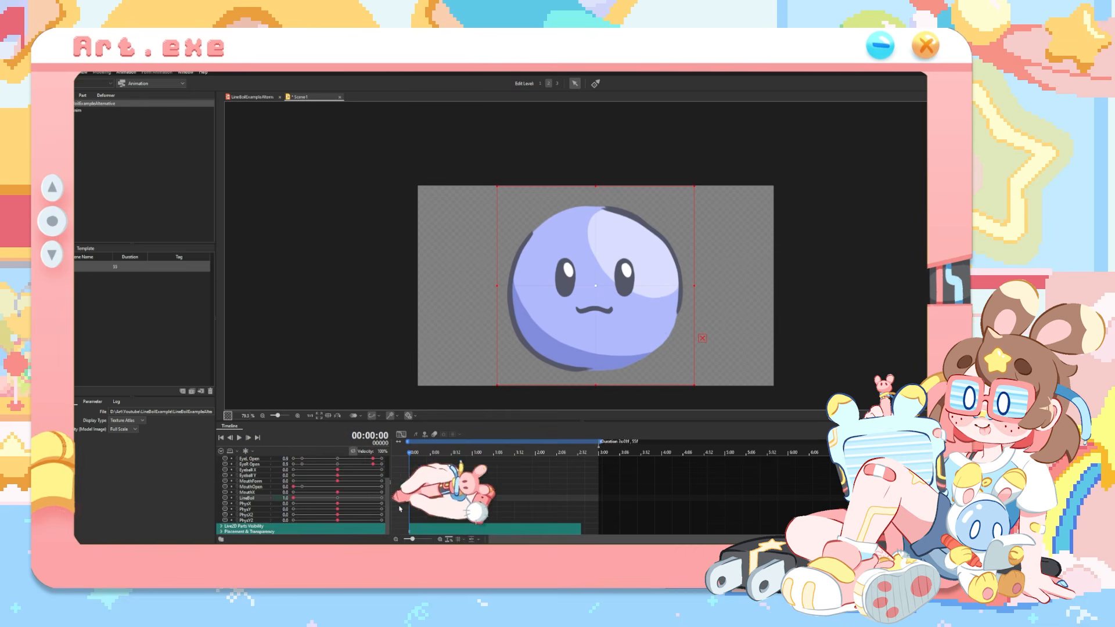
Key LineBoil with value 2 at 0:06 and value 3 at 0:12
{"action": "left_click_drag", "start_coordinate": [413, 539], "coordinate": [418, 539]}
{"action": "left_click", "coordinate": [443, 452]}
{"action": "left_click", "coordinate": [285, 498]}
{"action": "type", "text": "2"}
{"action": "key", "text": "Return"}
{"action": "left_click", "coordinate": [477, 453]}
{"action": "left_click", "coordinate": [285, 497]}
{"action": "type", "text": "3"}
{"action": "left_click", "coordinate": [512, 455]}
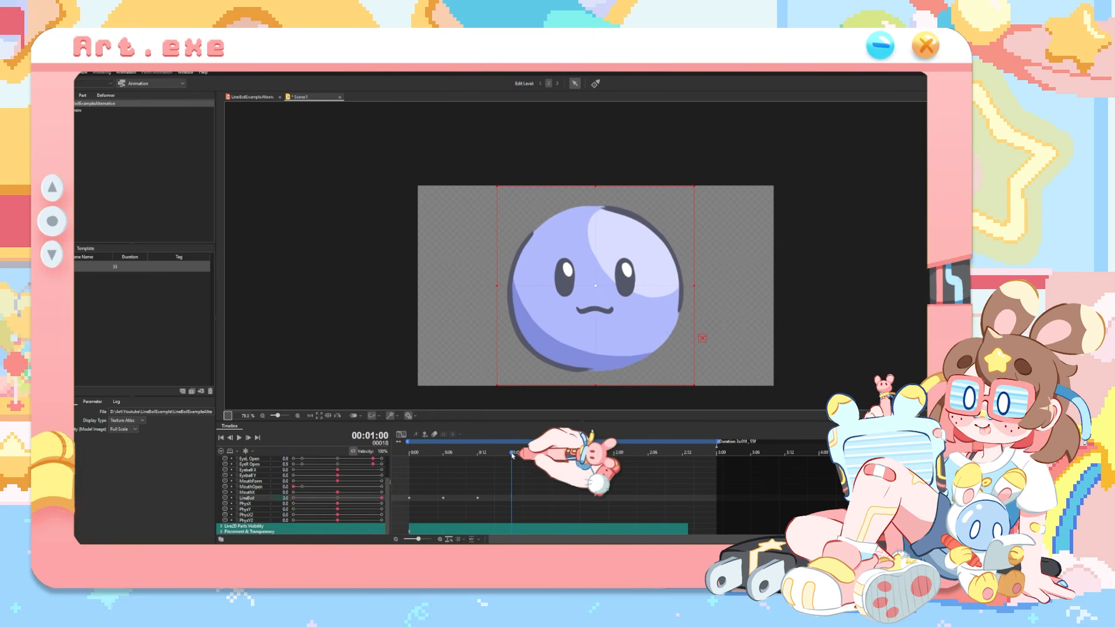
{"action": "left_click_drag", "start_coordinate": [405, 498], "coordinate": [494, 498]}
{"action": "key", "text": "ctrl+v"}
{"action": "left_click", "coordinate": [597, 498]}
{"action": "left_click", "coordinate": [586, 454]}
{"action": "left_click_drag", "start_coordinate": [596, 457], "coordinate": [514, 455]}
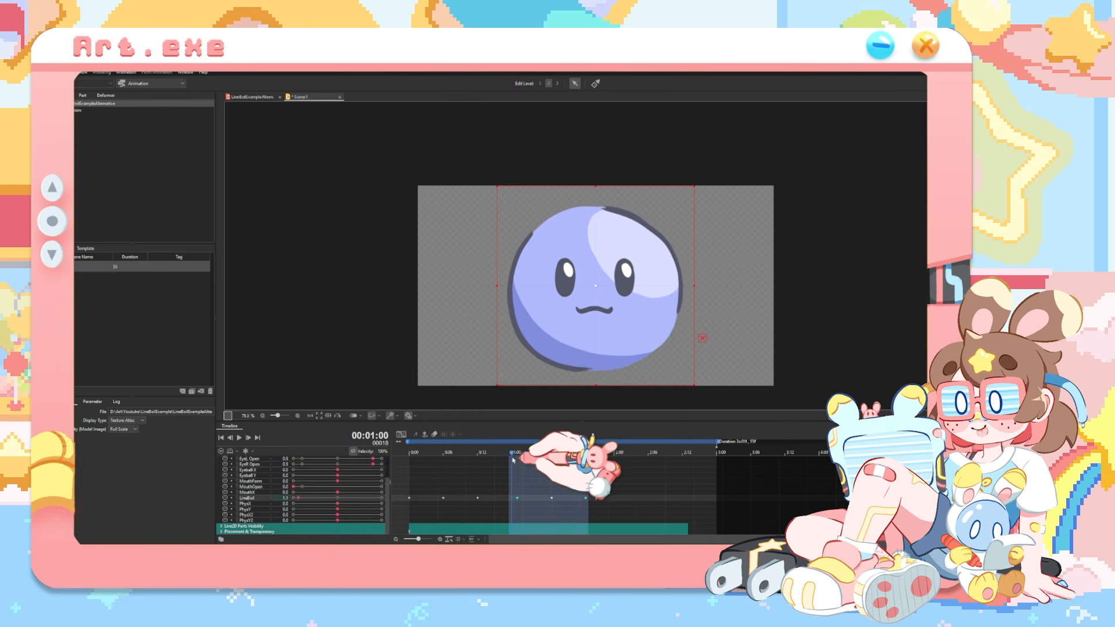
{"action": "key", "text": "Delete"}
Copy the three LineBoil keys and paste them at 1:00, 1:12 and 2:06
{"action": "left_click_drag", "start_coordinate": [406, 481], "coordinate": [494, 500]}
{"action": "key", "text": "ctrl+v"}
{"action": "left_click", "coordinate": [581, 453]}
{"action": "key", "text": "ctrl+v"}
{"action": "left_click", "coordinate": [649, 456]}
{"action": "key", "text": "ctrl+v"}
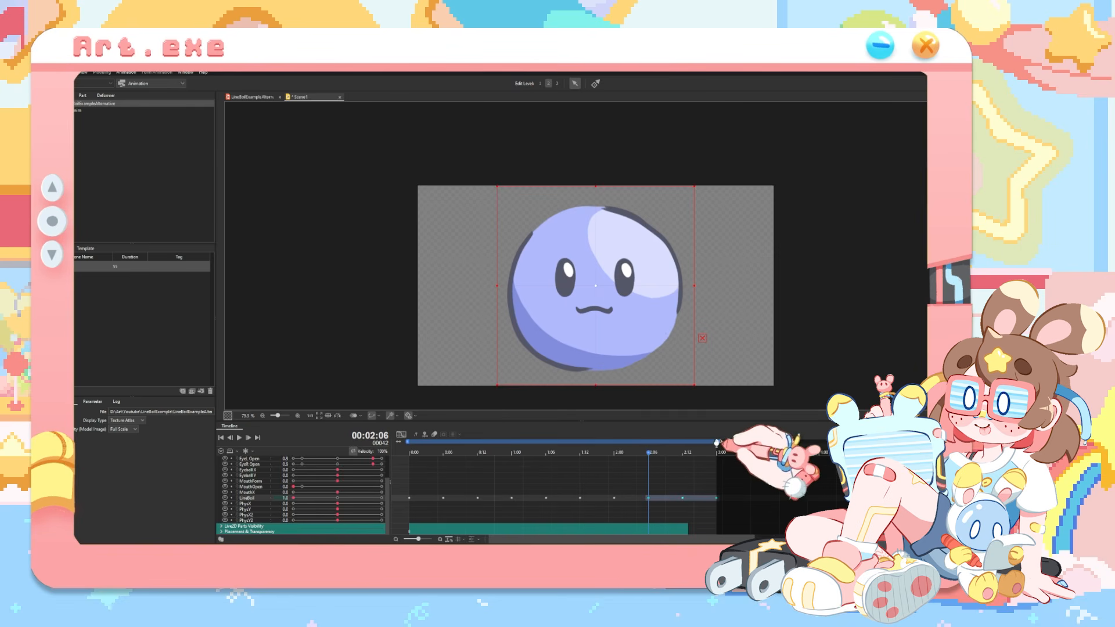
Extend the scene duration to about 3:06, play it back, and inspect the animation in the graph editor
{"action": "left_click_drag", "start_coordinate": [717, 447], "coordinate": [752, 460]}
{"action": "scroll", "coordinate": [741, 465], "scroll_direction": "up", "scroll_amount": 3}
{"action": "left_click", "coordinate": [239, 438]}
{"action": "left_click", "coordinate": [239, 438]}
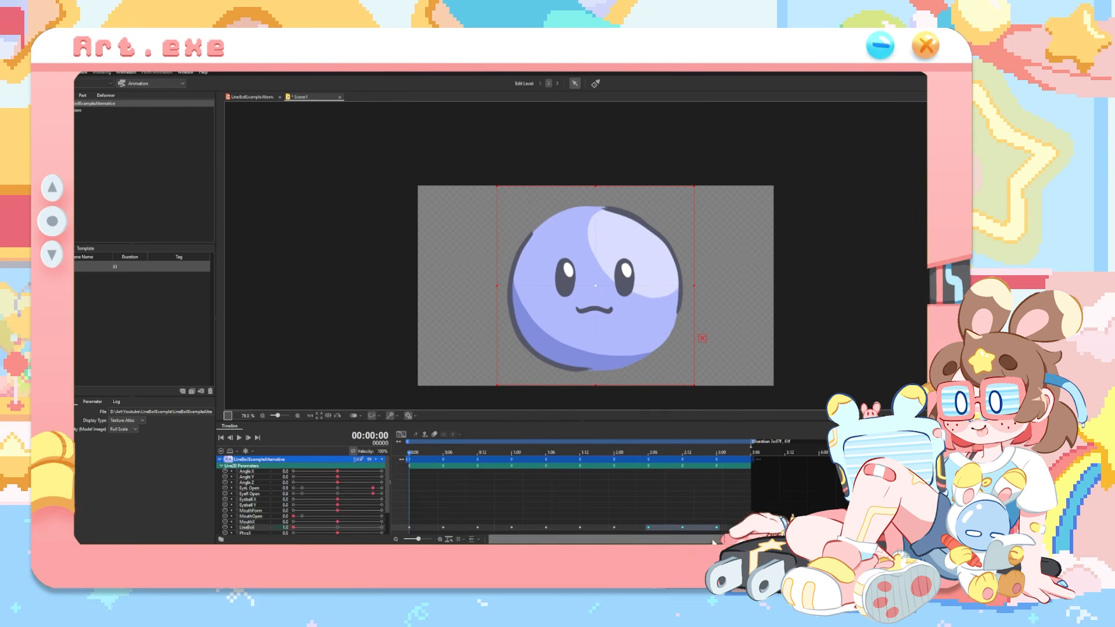
{"action": "left_click", "coordinate": [401, 435]}
{"action": "left_click", "coordinate": [401, 435]}
Undo the duration change and the pasted LineBoil keys, keeping only the first three keys
{"action": "key", "text": "ctrl+z"}
{"action": "key", "text": "ctrl+z"}
{"action": "key", "text": "ctrl+z"}
{"action": "key", "text": "ctrl+z"}
{"action": "key", "text": "ctrl+z"}
{"action": "key", "text": "ctrl+z"}
Copy the LineBoil keys at 0:00, 0:06 and 0:12 and paste them at 1:00 and 2:00
{"action": "left_click", "coordinate": [478, 452]}
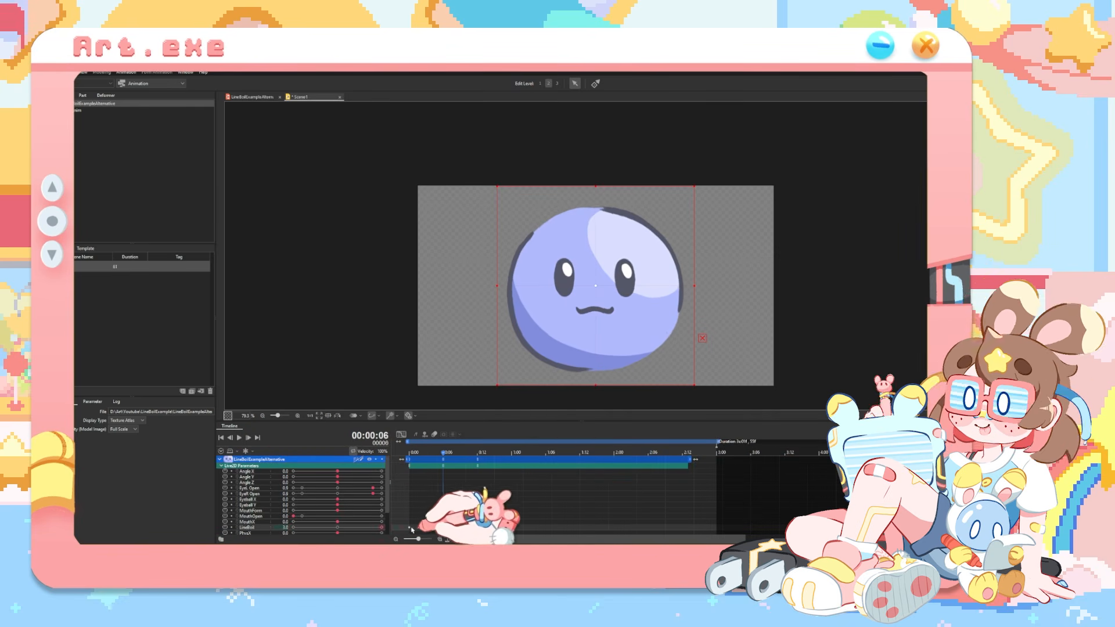
{"action": "left_click_drag", "start_coordinate": [406, 505], "coordinate": [481, 534]}
{"action": "key", "text": "ctrl+c"}
{"action": "left_click", "coordinate": [495, 528]}
{"action": "key", "text": "ctrl+v"}
{"action": "left_click", "coordinate": [610, 528]}
{"action": "key", "text": "ctrl+v"}
Extend the scene and the model track to about 4:00 and paste another set of LineBoil keys at 3:00
{"action": "left_click", "coordinate": [699, 527]}
{"action": "left_click_drag", "start_coordinate": [689, 460], "coordinate": [751, 460]}
{"action": "left_click_drag", "start_coordinate": [718, 442], "coordinate": [819, 444]}
{"action": "left_click", "coordinate": [717, 527]}
{"action": "key", "text": "ctrl+v"}
{"action": "left_click_drag", "start_coordinate": [751, 460], "coordinate": [820, 460]}
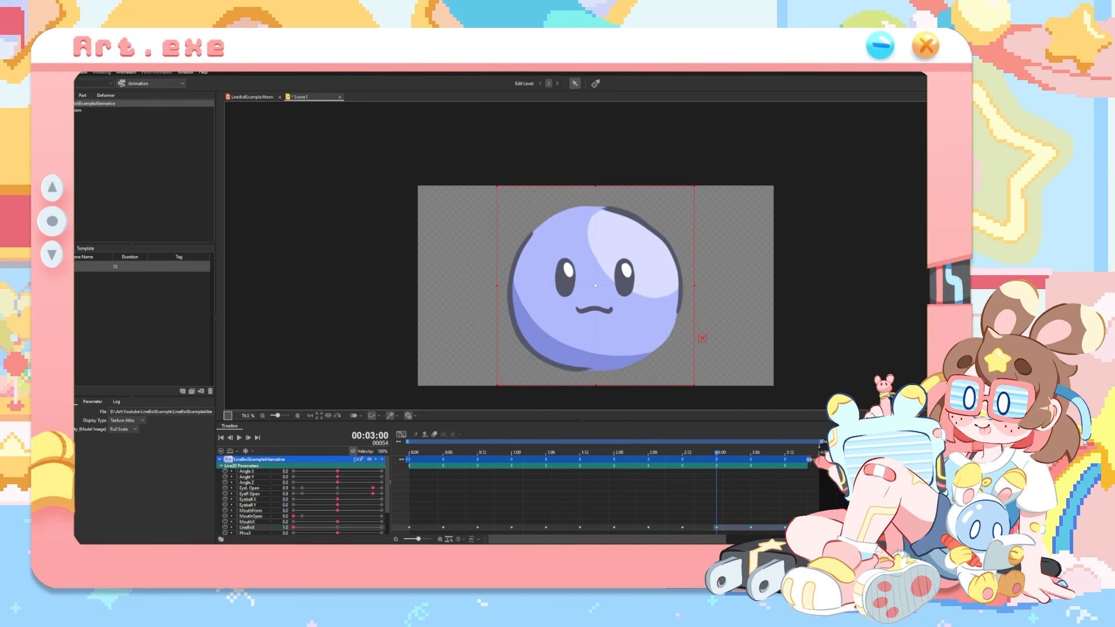
Change all LineBoil keys to stepped interpolation in the graph editor and play back the animation
{"action": "left_click", "coordinate": [239, 438]}
{"action": "left_click", "coordinate": [240, 438]}
{"action": "left_click", "coordinate": [401, 434]}
{"action": "left_click", "coordinate": [711, 528]}
{"action": "left_click_drag", "start_coordinate": [400, 456], "coordinate": [810, 536]}
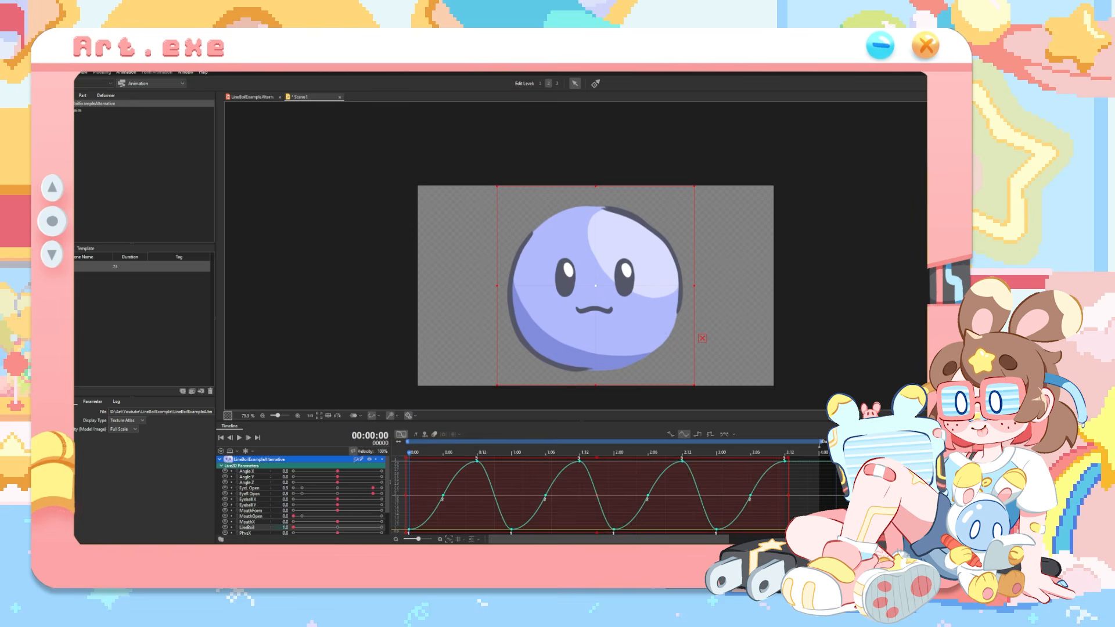
{"action": "left_click", "coordinate": [698, 434]}
{"action": "left_click", "coordinate": [240, 438]}
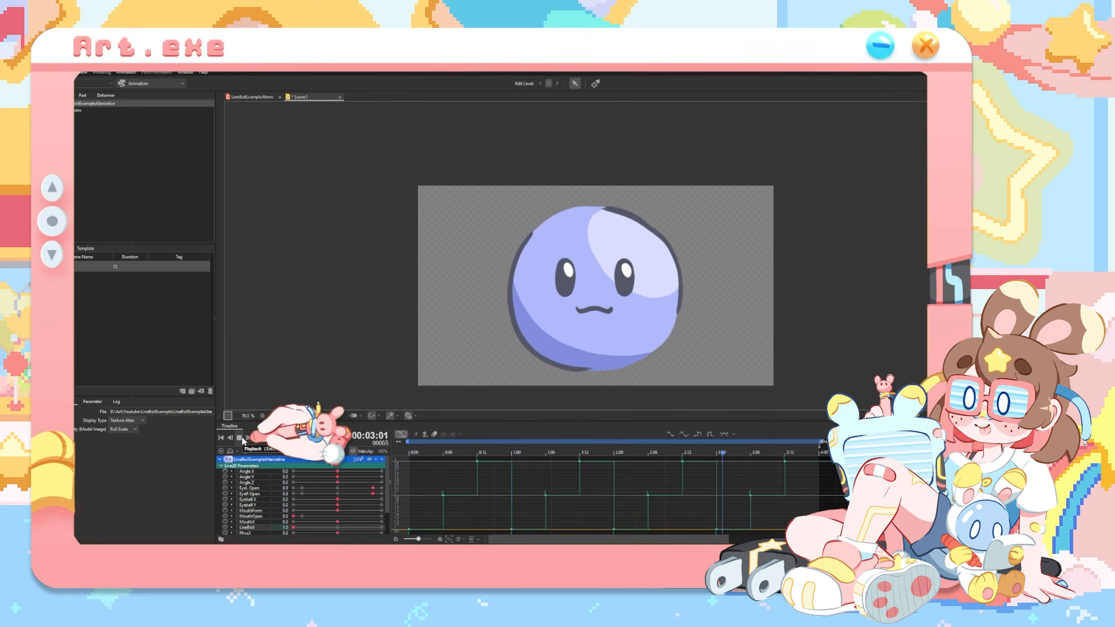